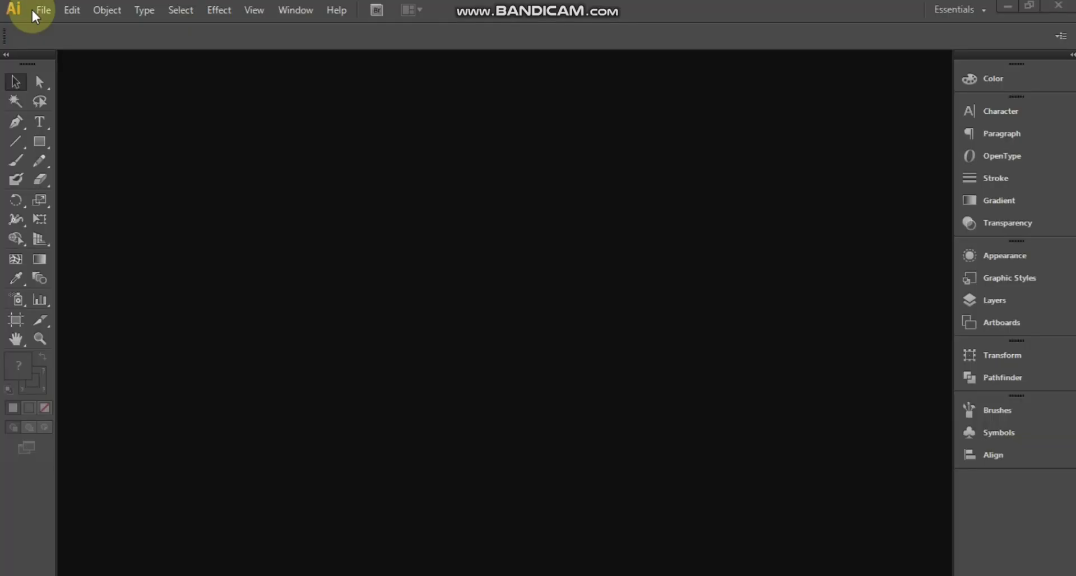
Step: Create a new document with Width 1080 pt and Height 1080 pt
click(32, 8)
click(66, 29)
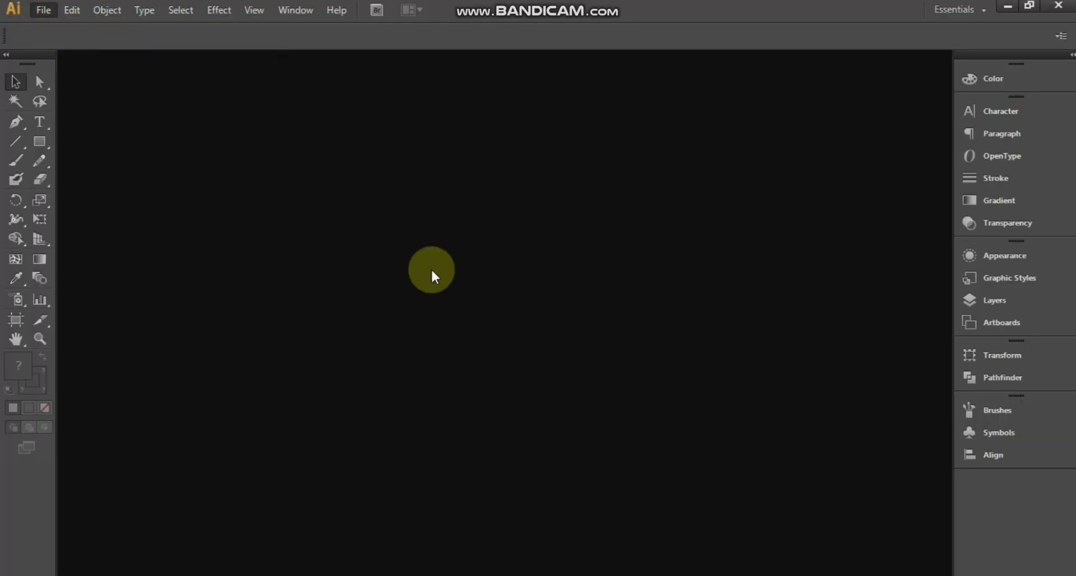
click(462, 282)
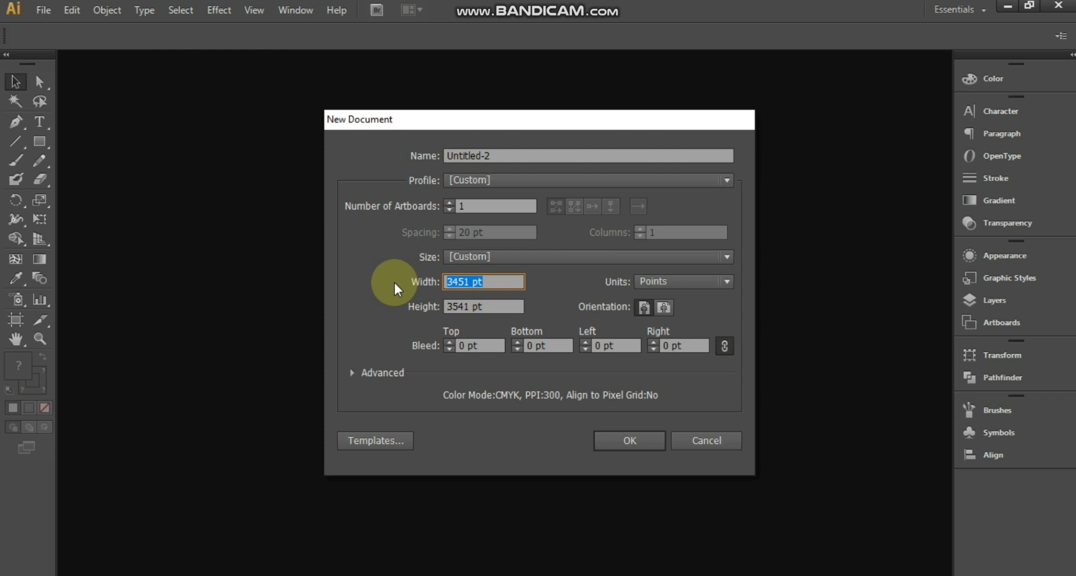
text(1080)
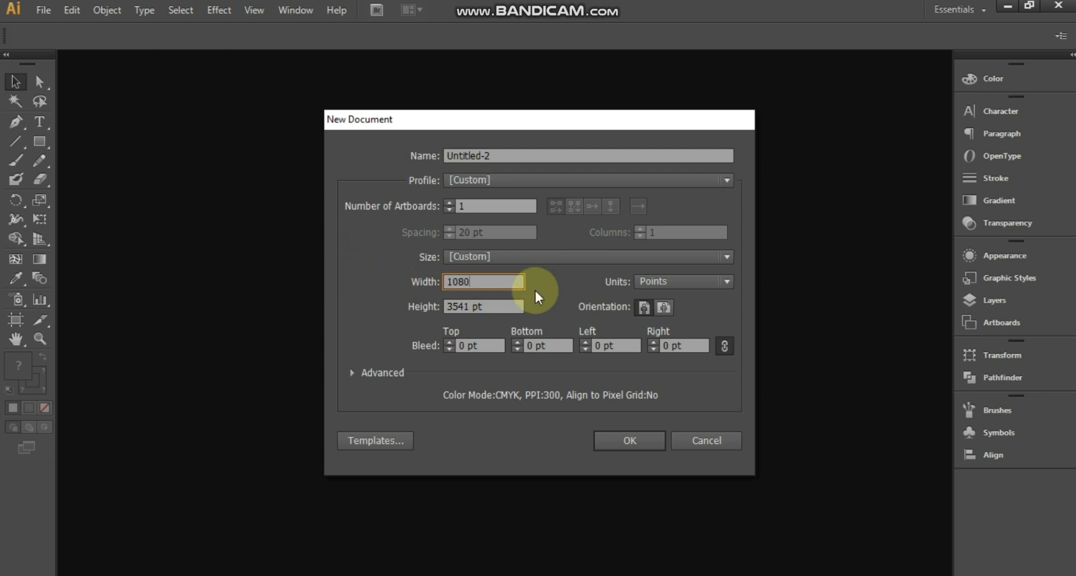
click(490, 307)
text(1080)
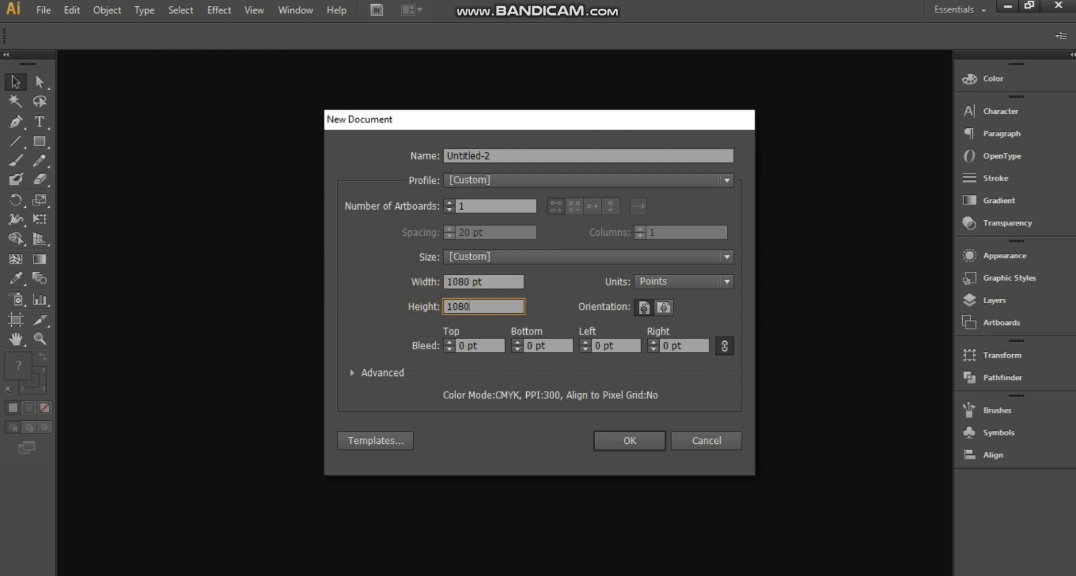
click(846, 493)
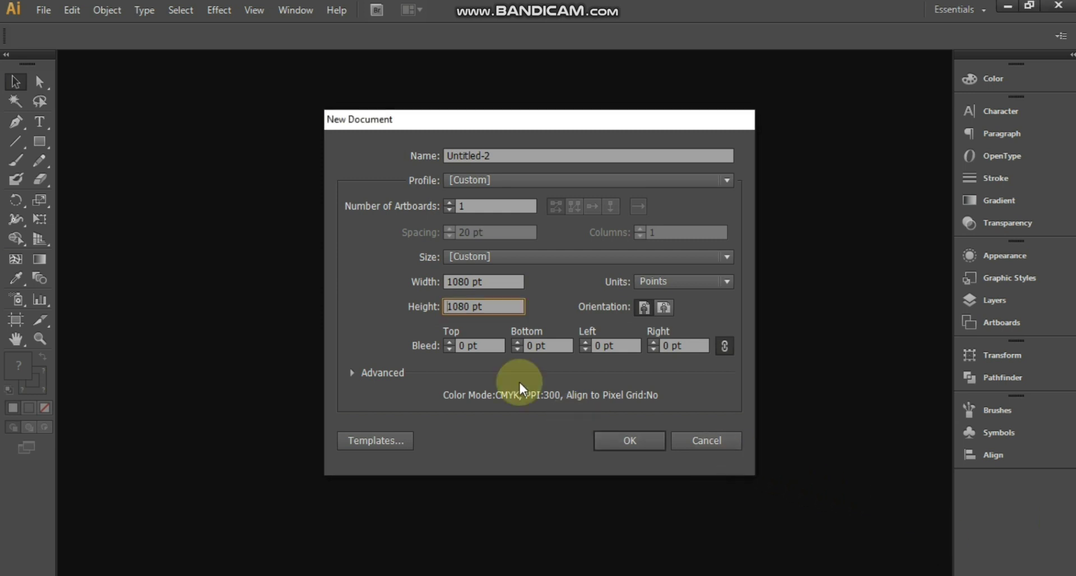
click(647, 442)
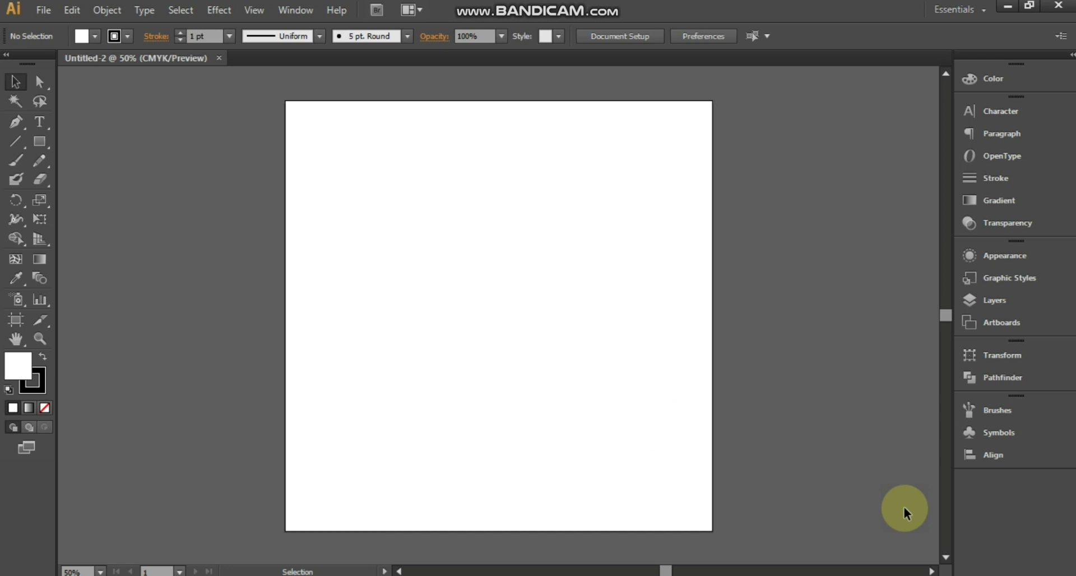
Step: Draw a 1080 × 1080 pt rectangle and snap it exactly onto the artboard
key(i)
click(466, 387)
click(18, 83)
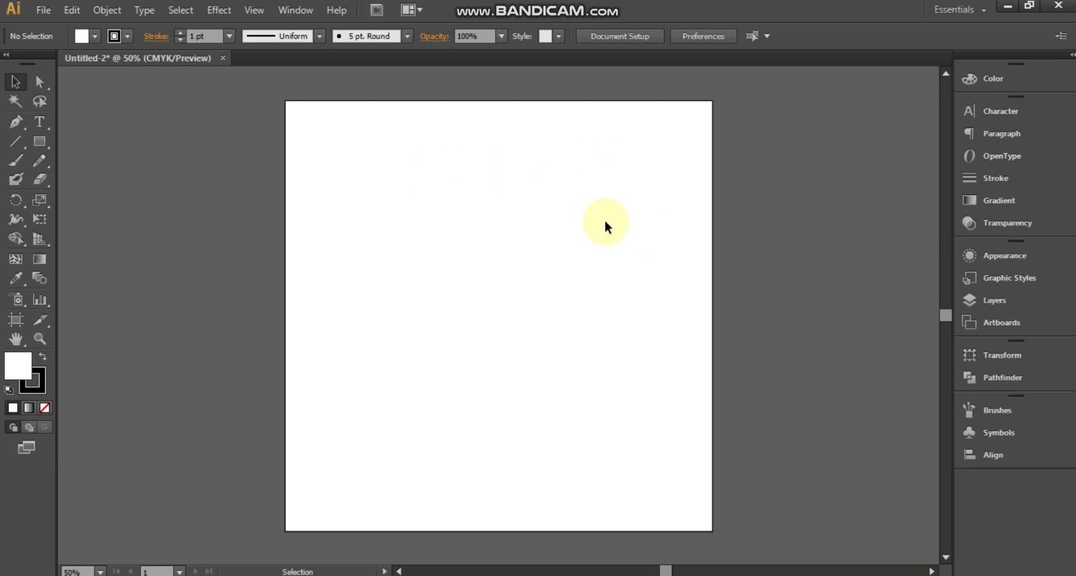
click(39, 141)
click(469, 238)
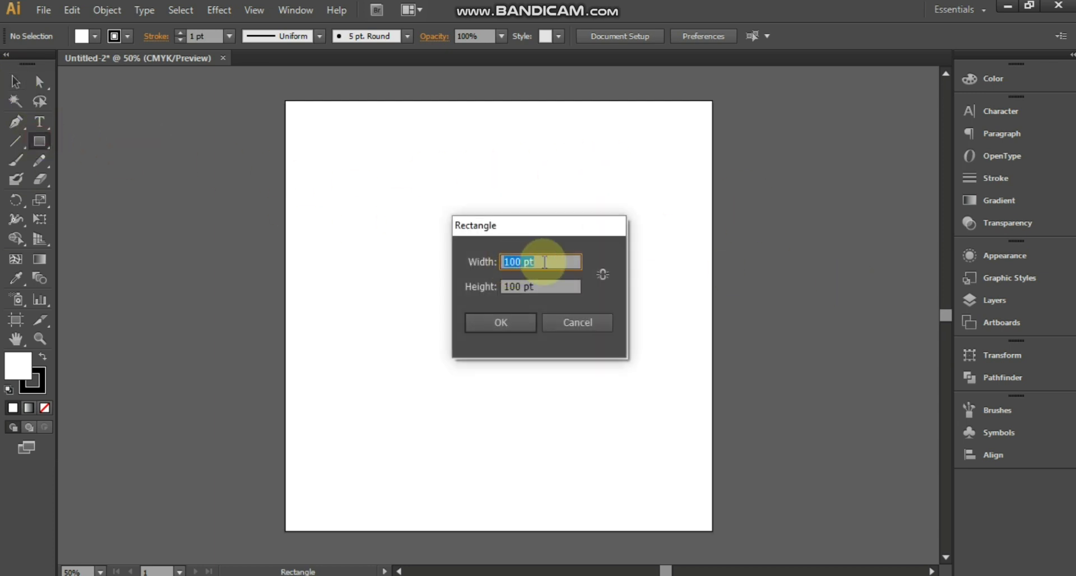
text(1)
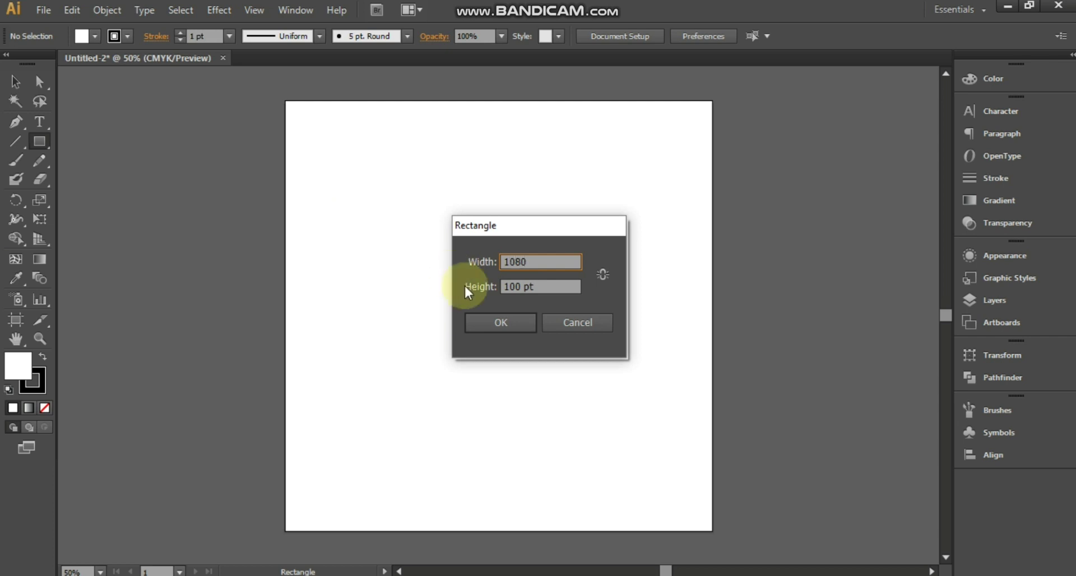
click(540, 286)
text(1080)
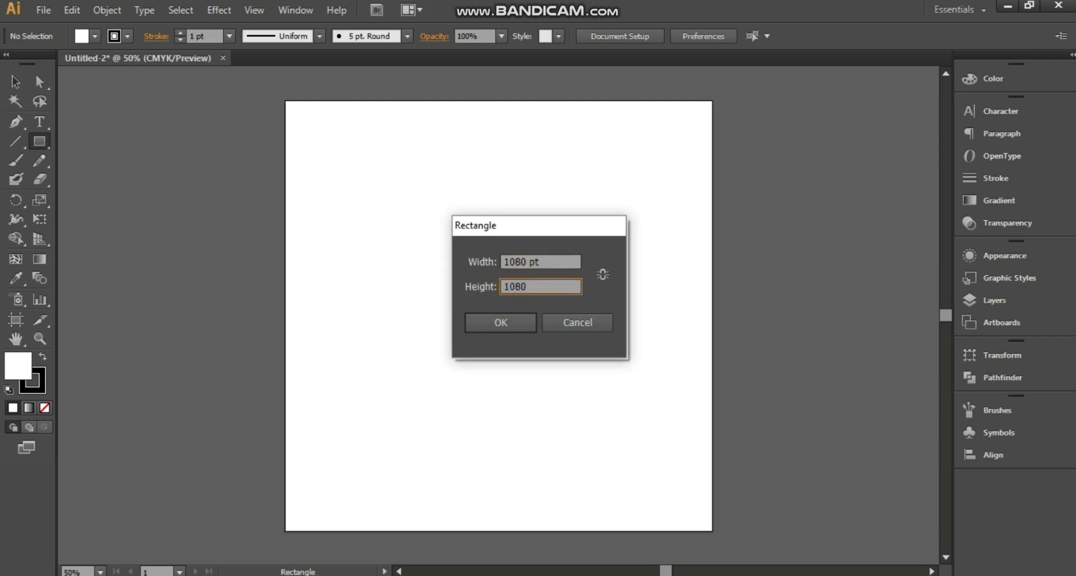
click(490, 321)
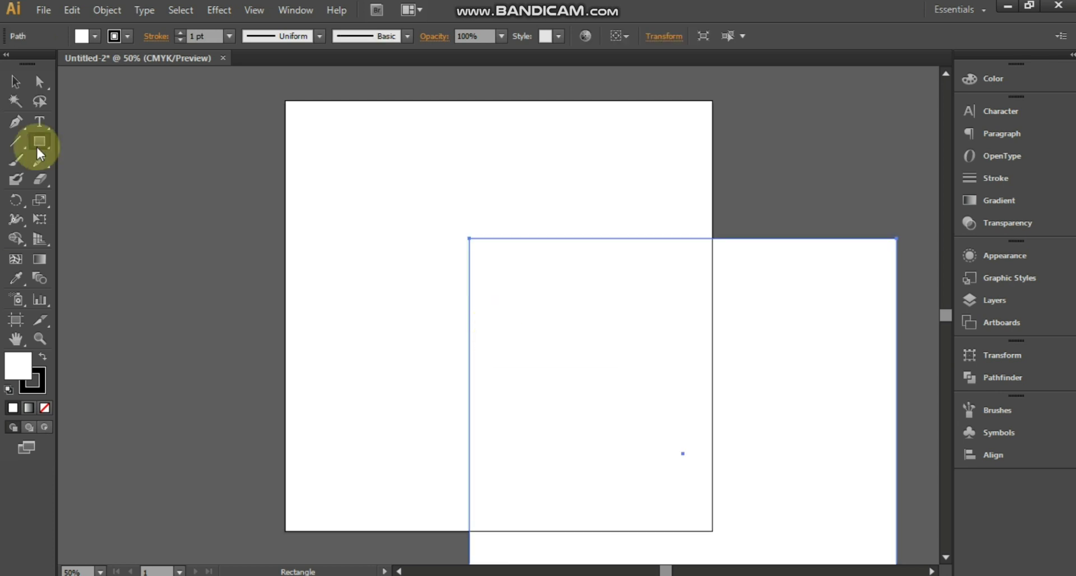
click(10, 78)
drag(558, 343, 376, 201)
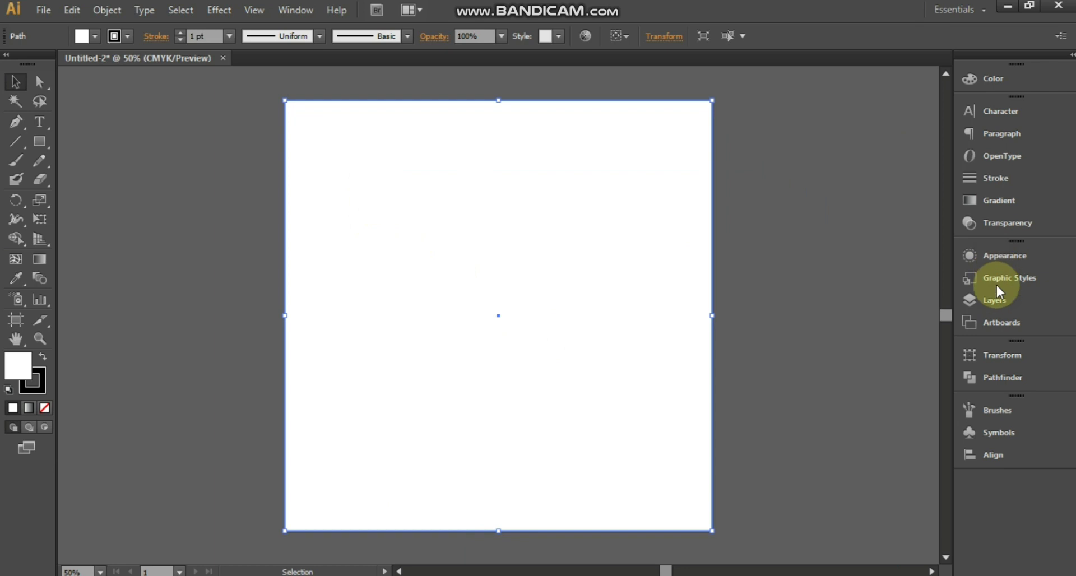
Step: Fill the background with a radial gradient whose outer stop is dark navy
click(980, 205)
click(776, 133)
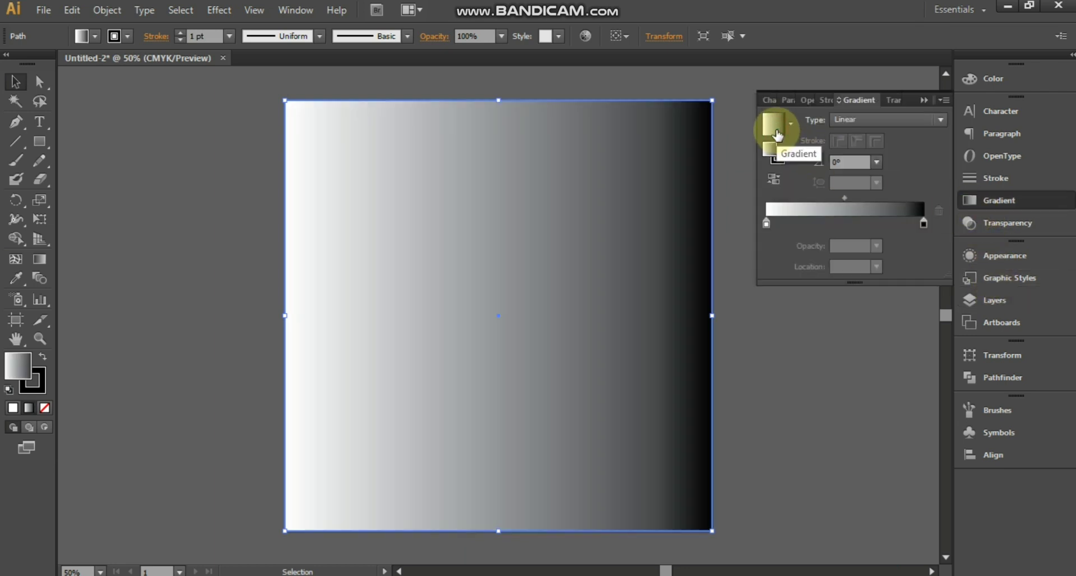
click(940, 120)
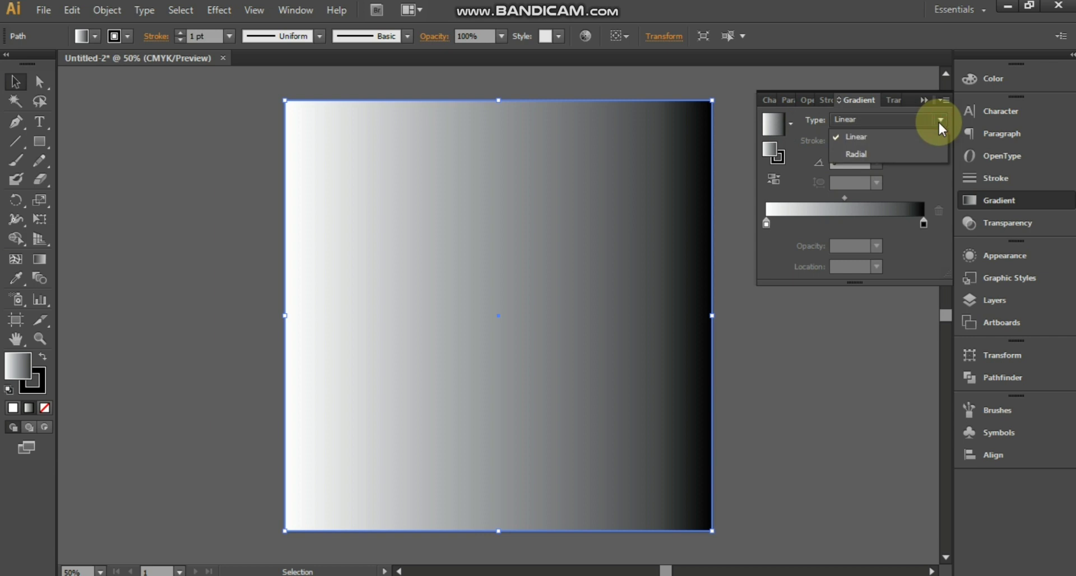
click(863, 152)
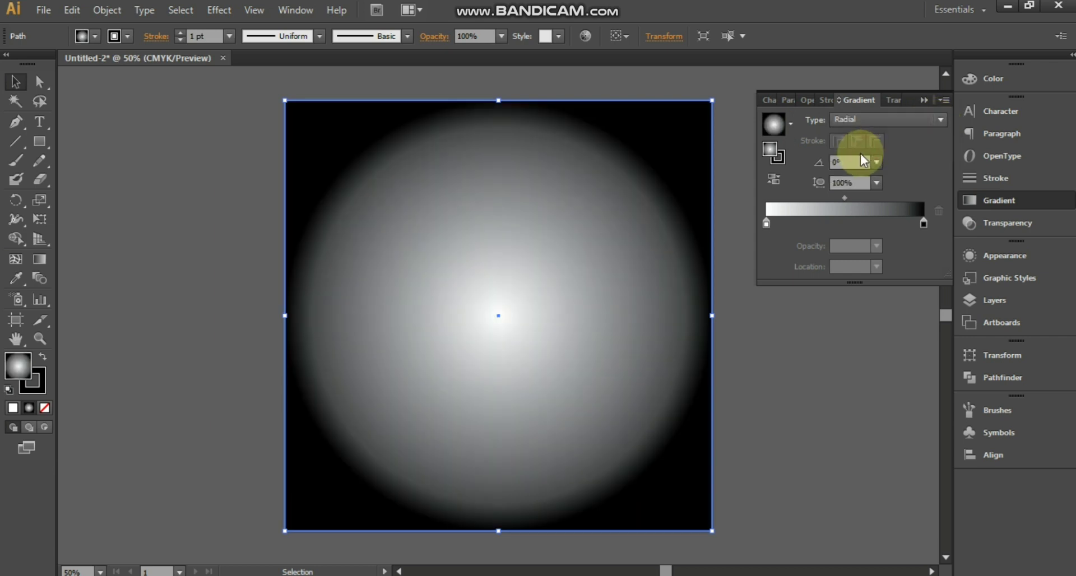
click(772, 156)
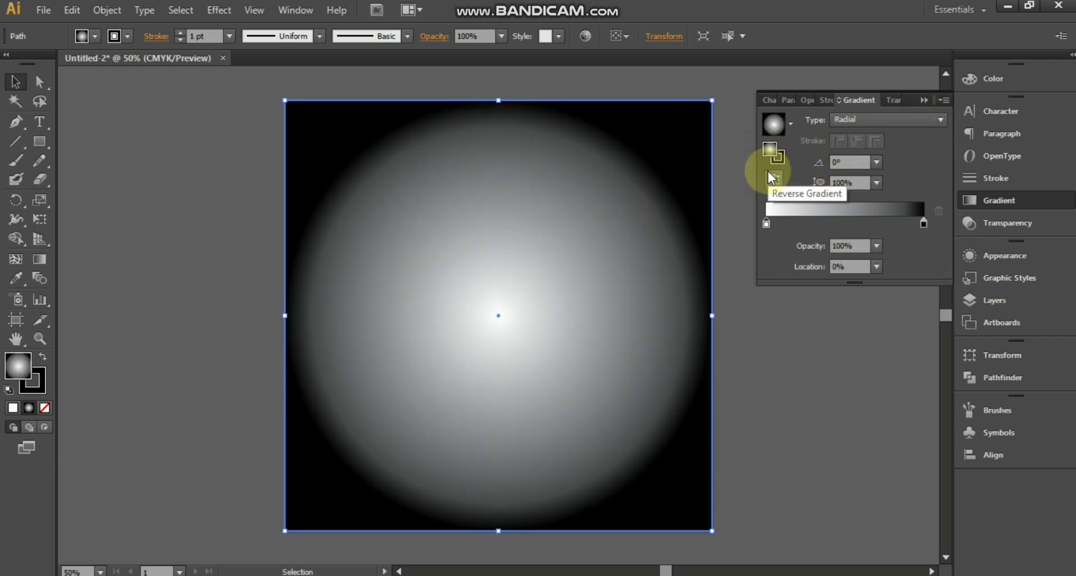
double_click(772, 151)
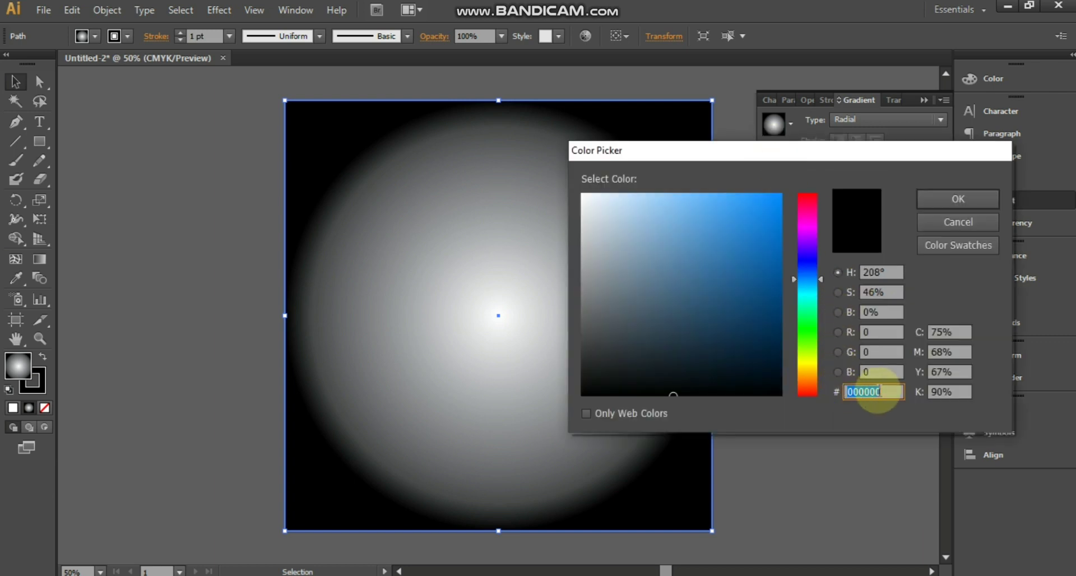
text(0f2241)
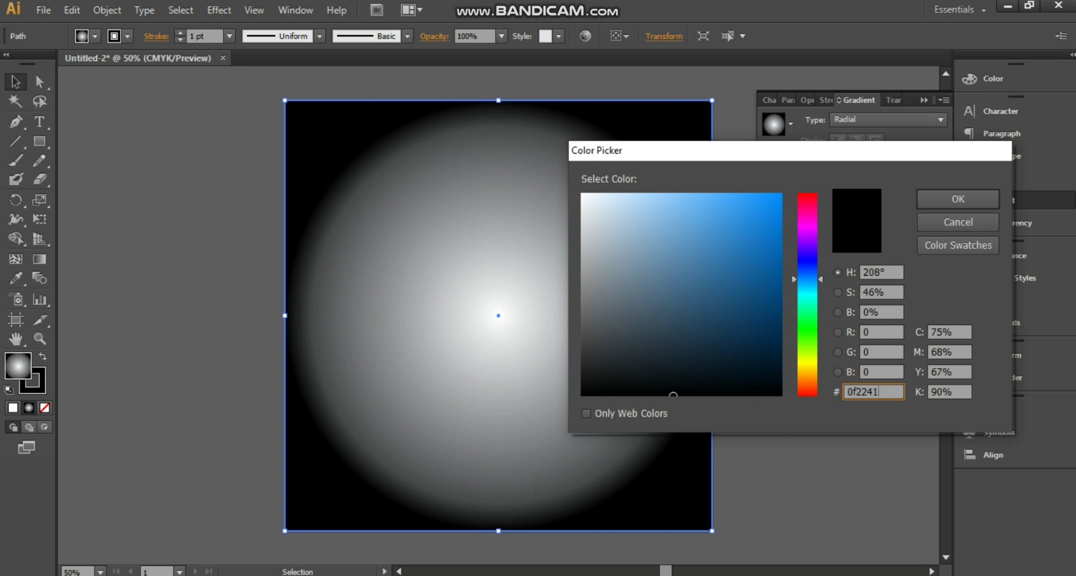
key(Return)
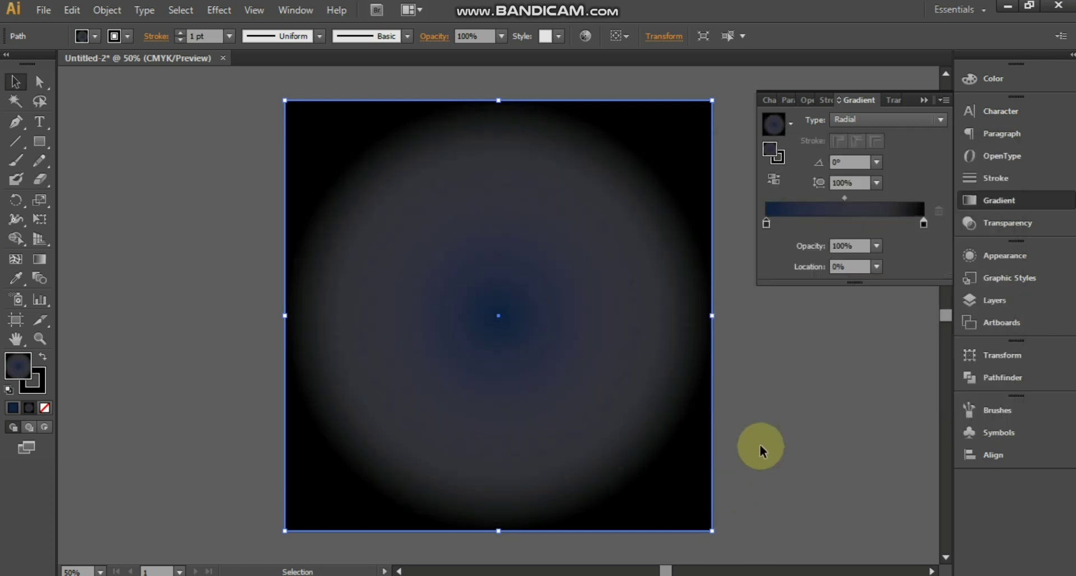
drag(767, 223, 922, 224)
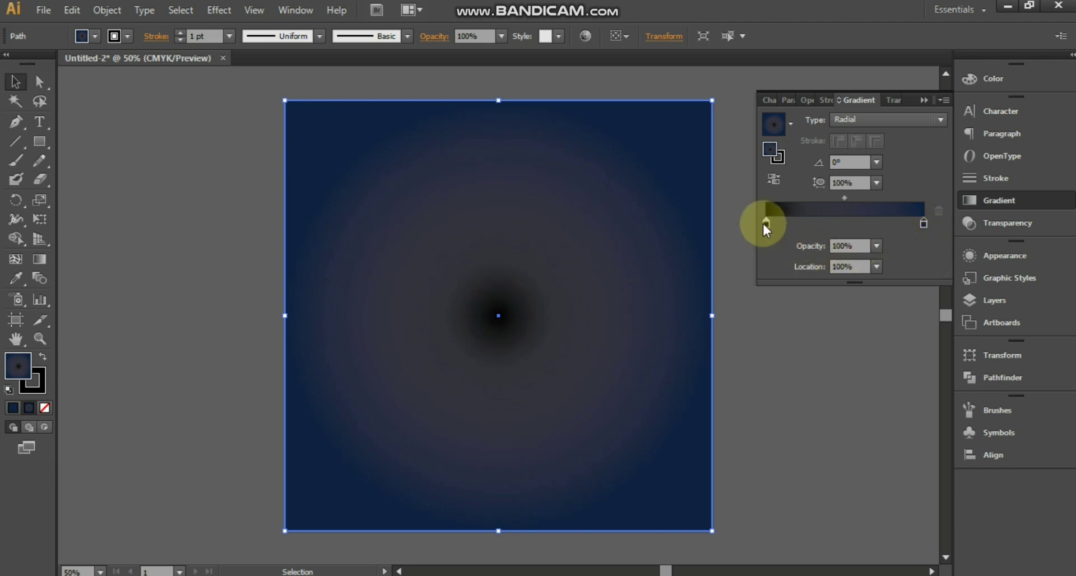
Step: Make the centre gradient stop light blue at 70% opacity
double_click(769, 149)
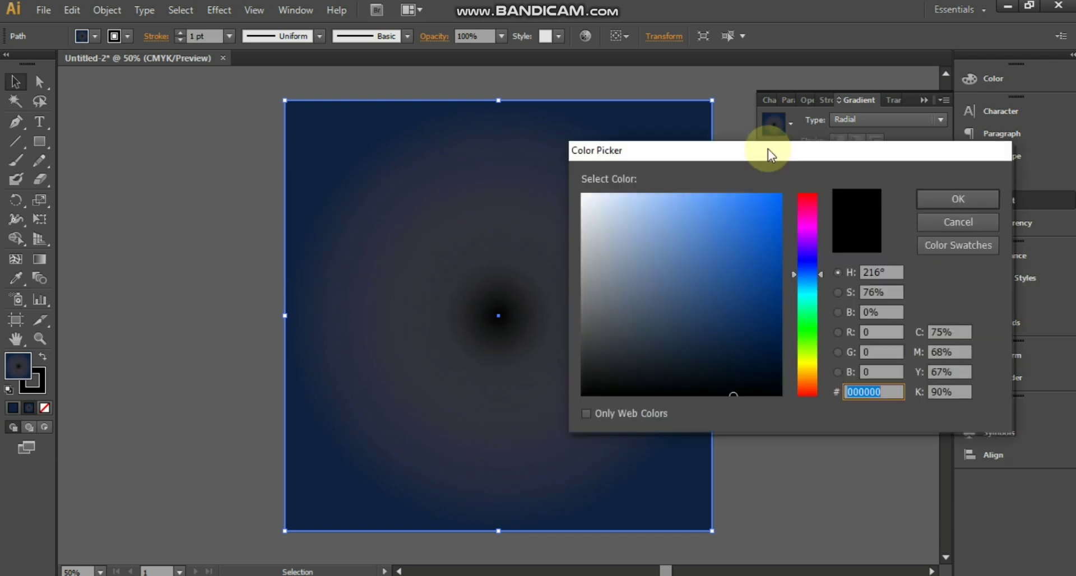
text(5980)
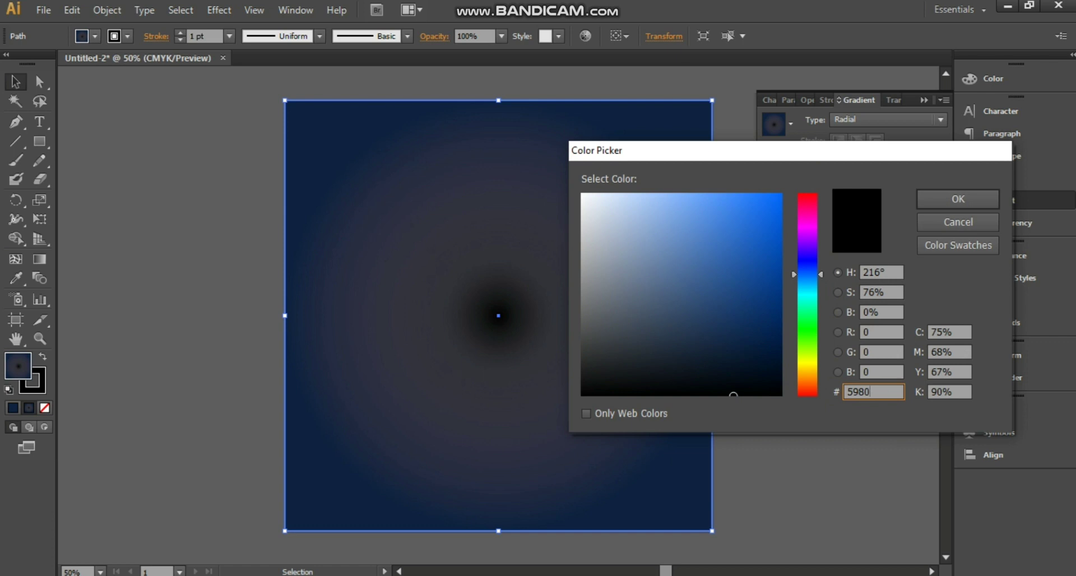
text(B)
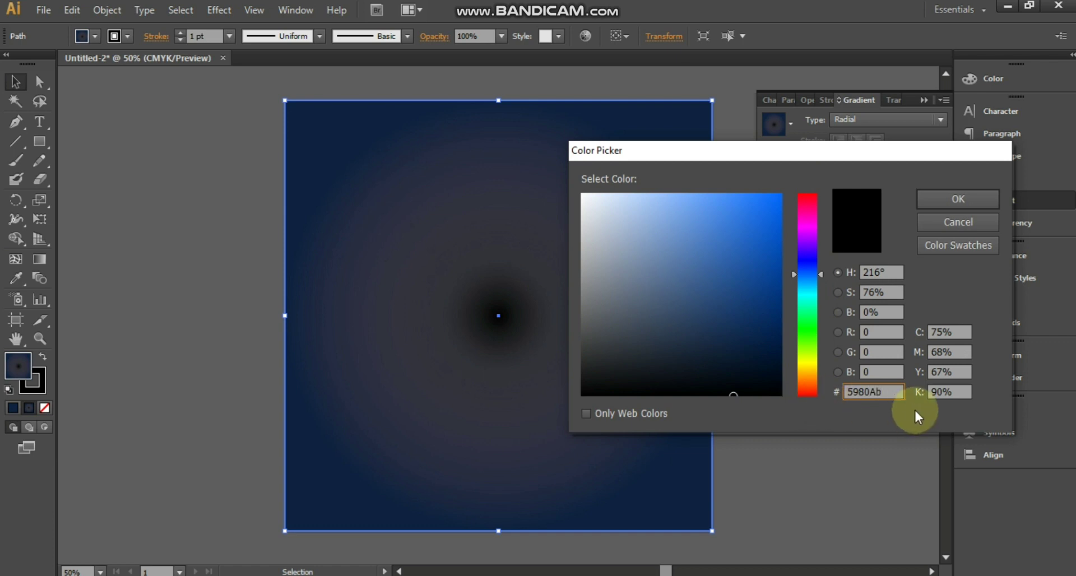
key(Return)
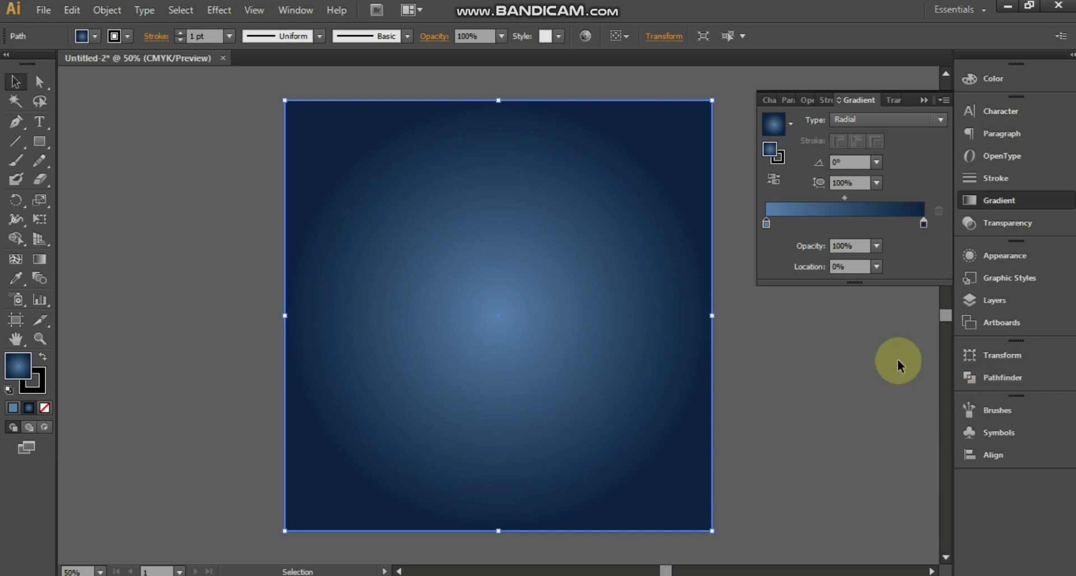
click(876, 246)
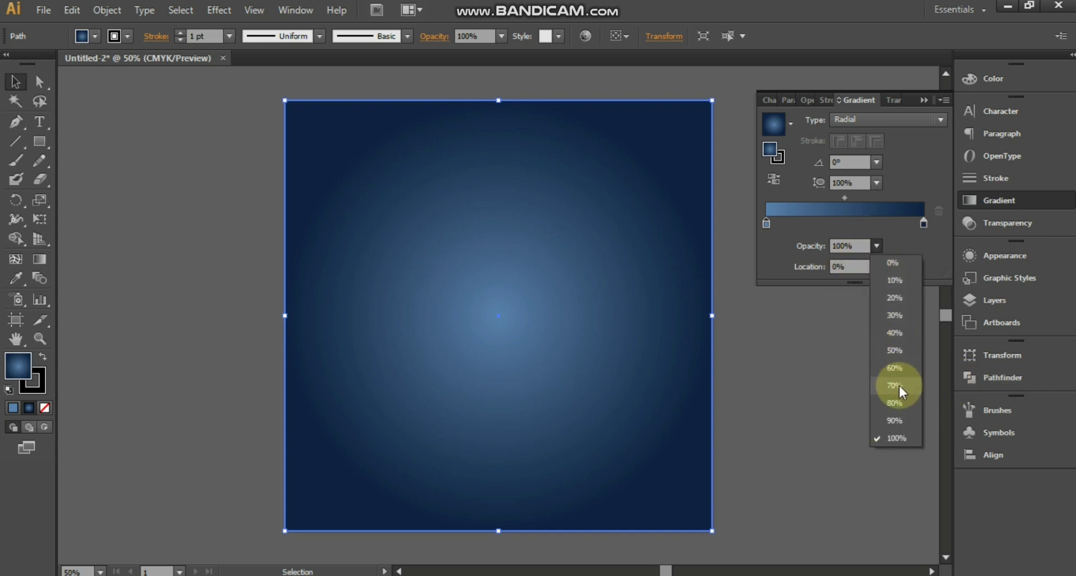
click(898, 384)
Step: Move the light stop to about 15% and adjust the midpoint to soften the blend
drag(766, 224, 796, 224)
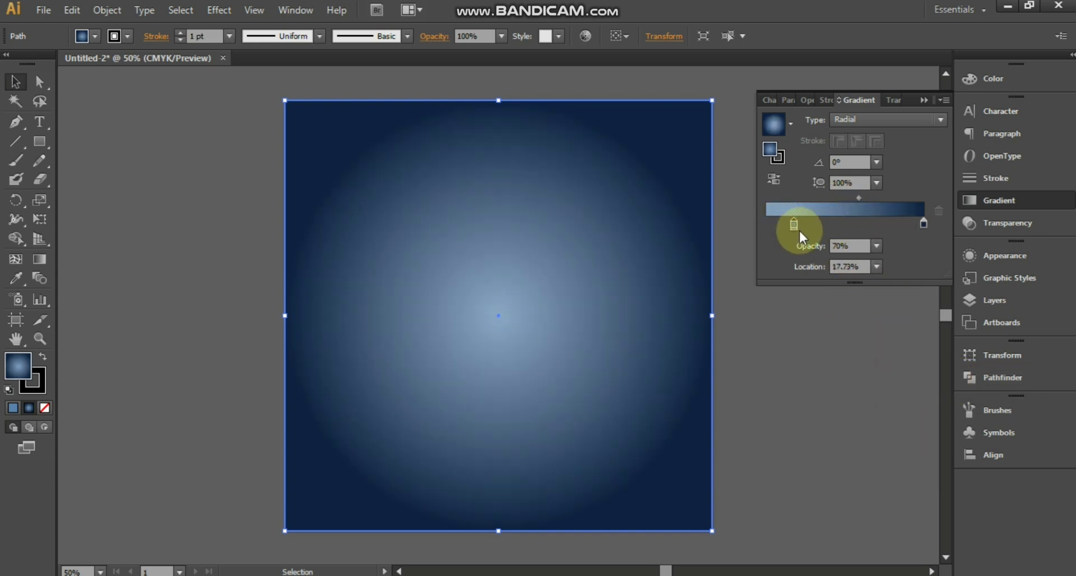
drag(858, 199, 841, 199)
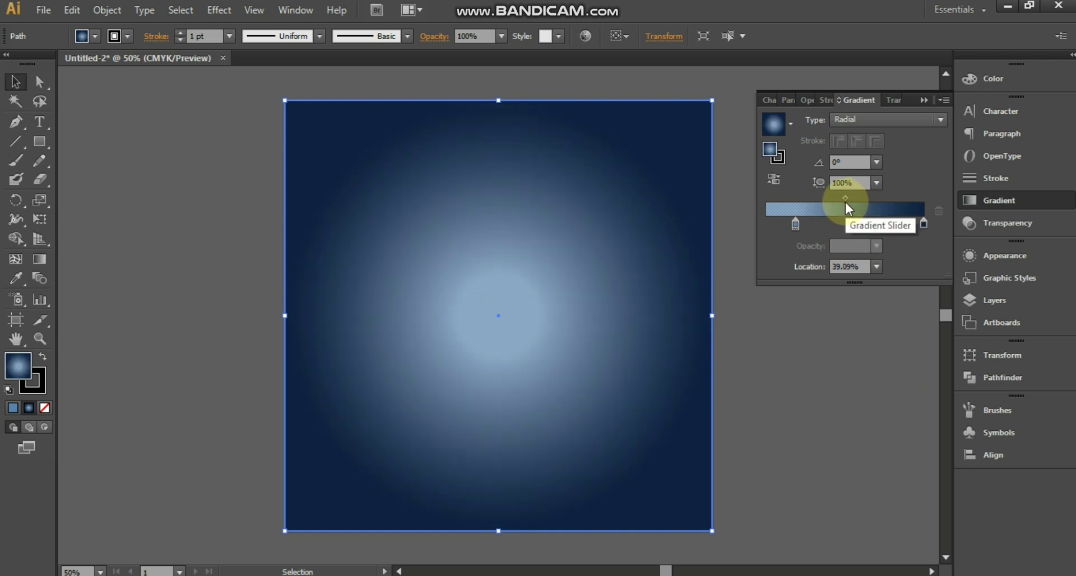
drag(795, 224, 789, 224)
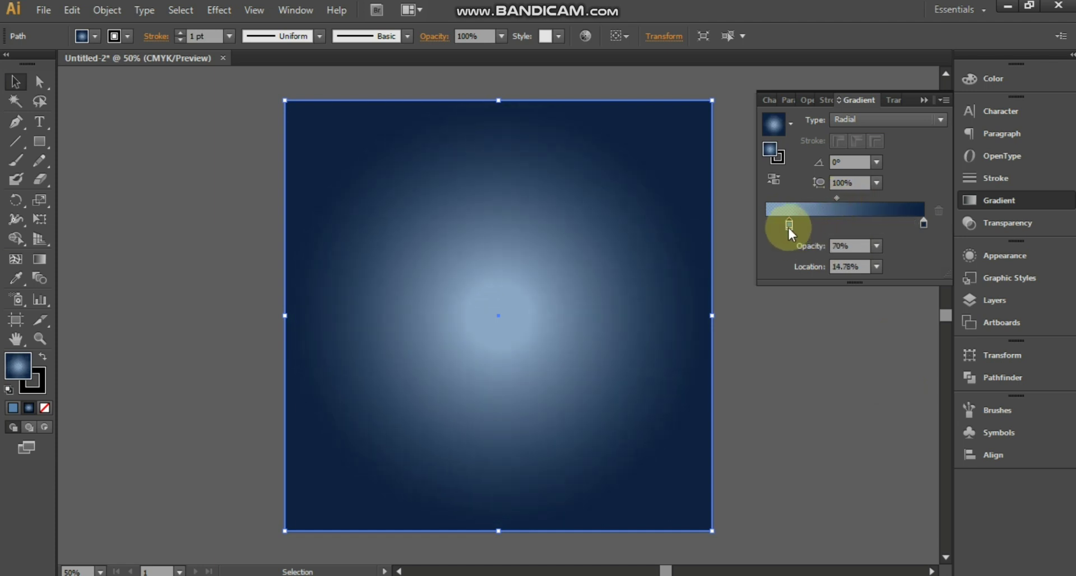
click(836, 223)
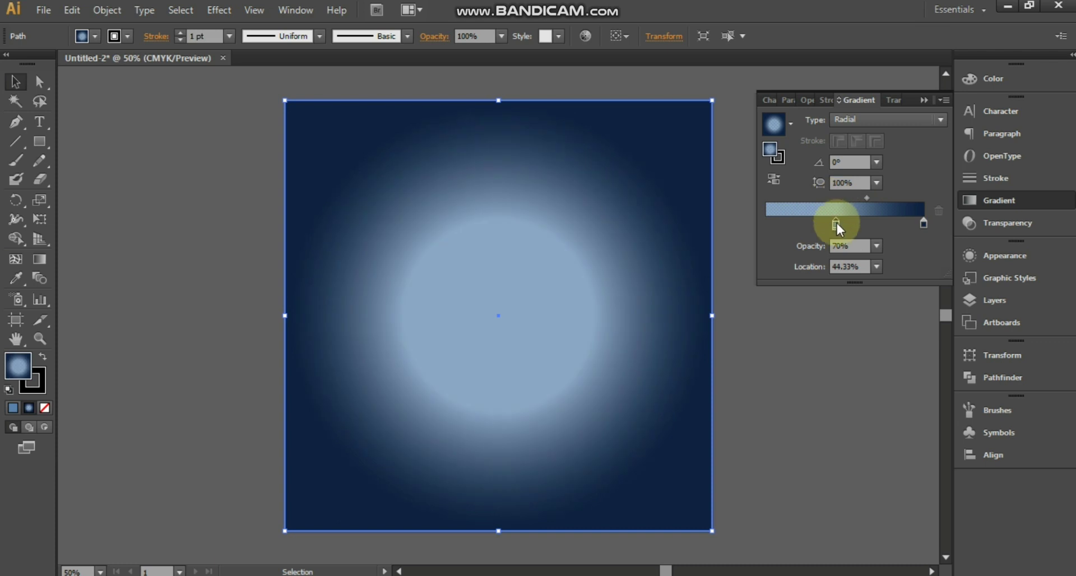
key(ctrl+z)
click(794, 227)
drag(796, 224, 790, 224)
click(840, 197)
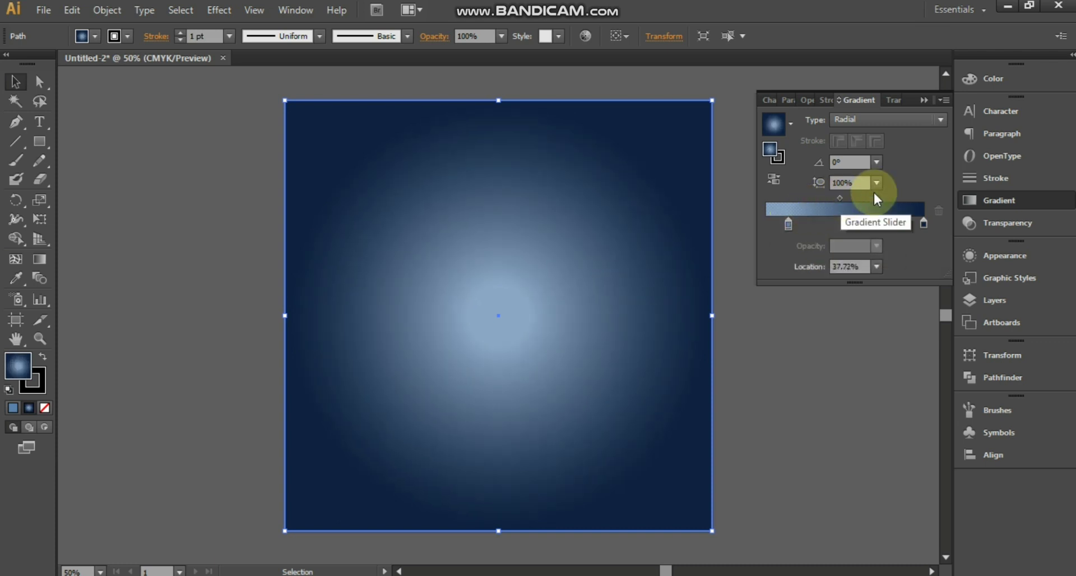
click(924, 100)
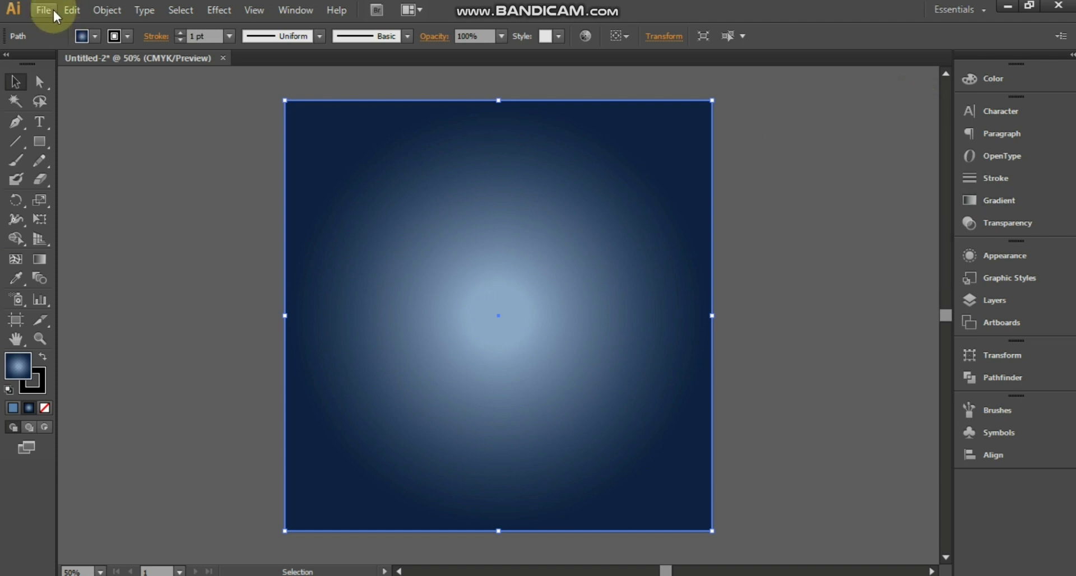
Step: Place the running-shoe PNG, enlarge it and rotate it clockwise
click(55, 15)
click(130, 268)
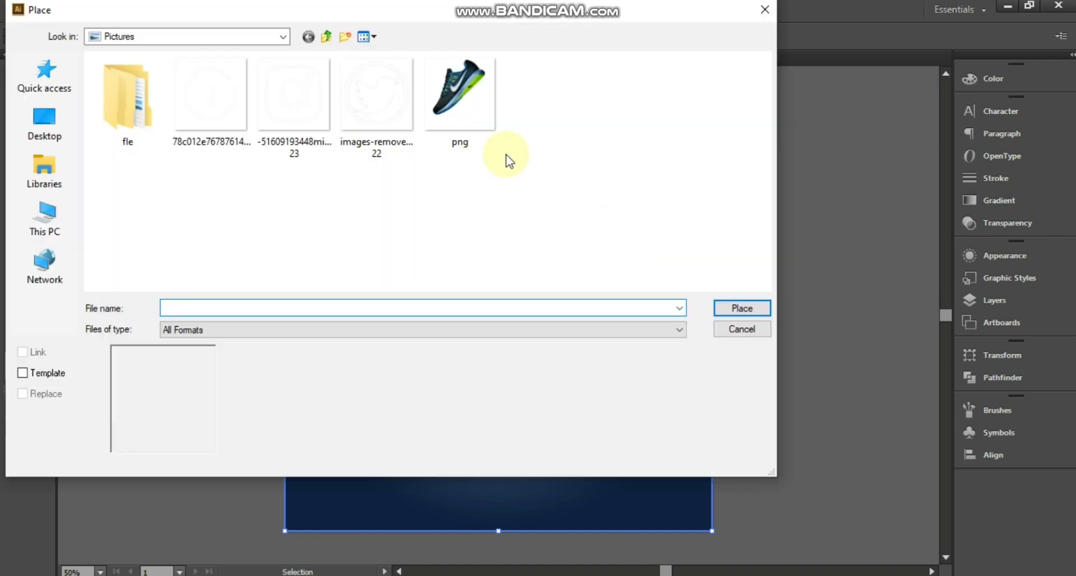
double_click(457, 97)
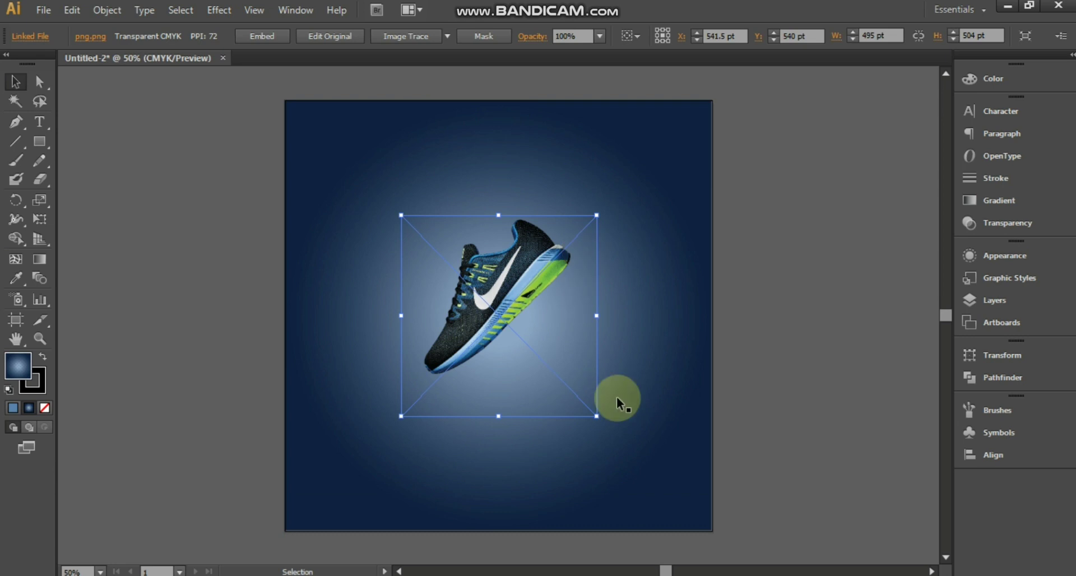
drag(596, 416, 634, 454)
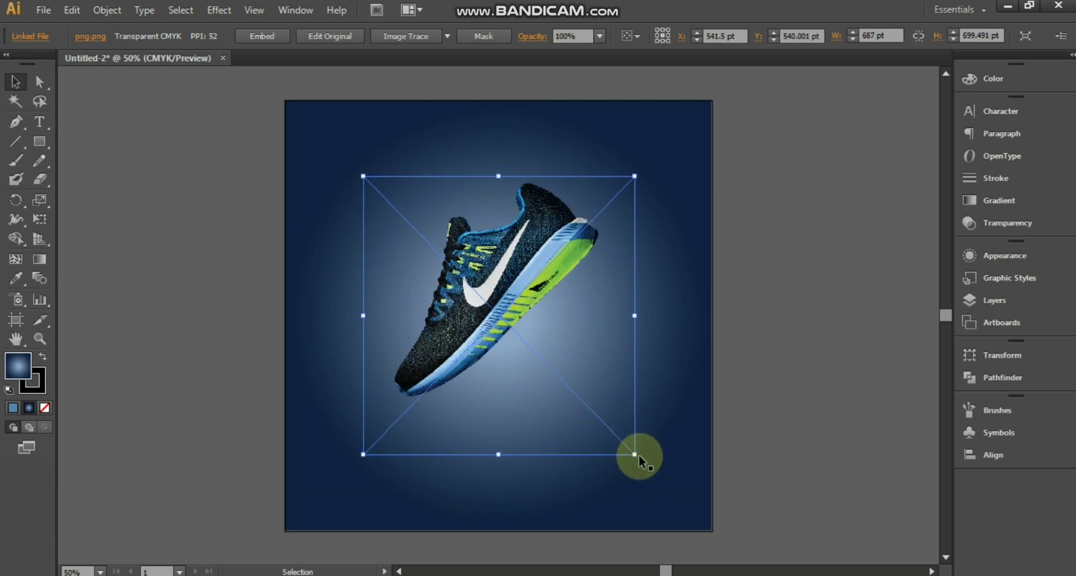
mouse_move(632, 172)
mouse_down()
mouse_move(663, 255)
mouse_move(690, 258)
mouse_move(585, 240)
mouse_move(586, 274)
mouse_up()
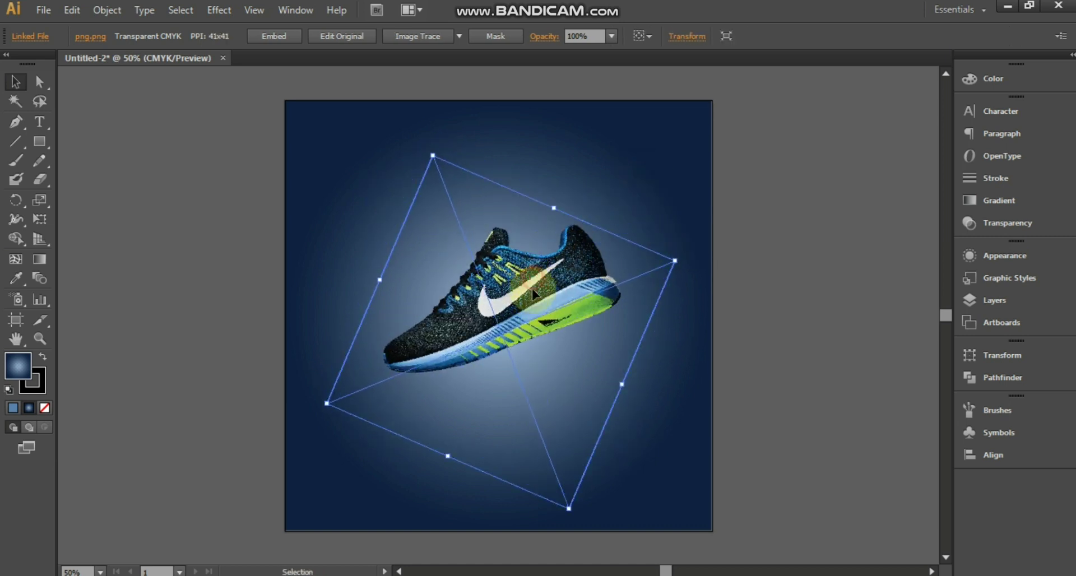
click(766, 212)
click(553, 314)
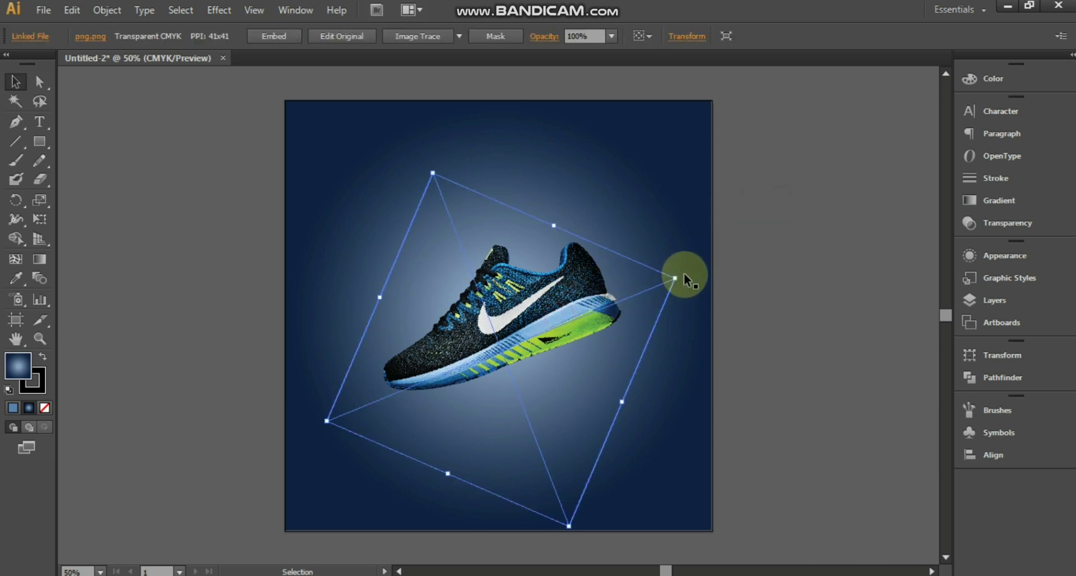
Step: Fine-tune the shoe's tilt so the toe angles upward and centre it on the artboard
mouse_move(685, 277)
mouse_down()
mouse_move(689, 261)
mouse_move(624, 271)
mouse_up()
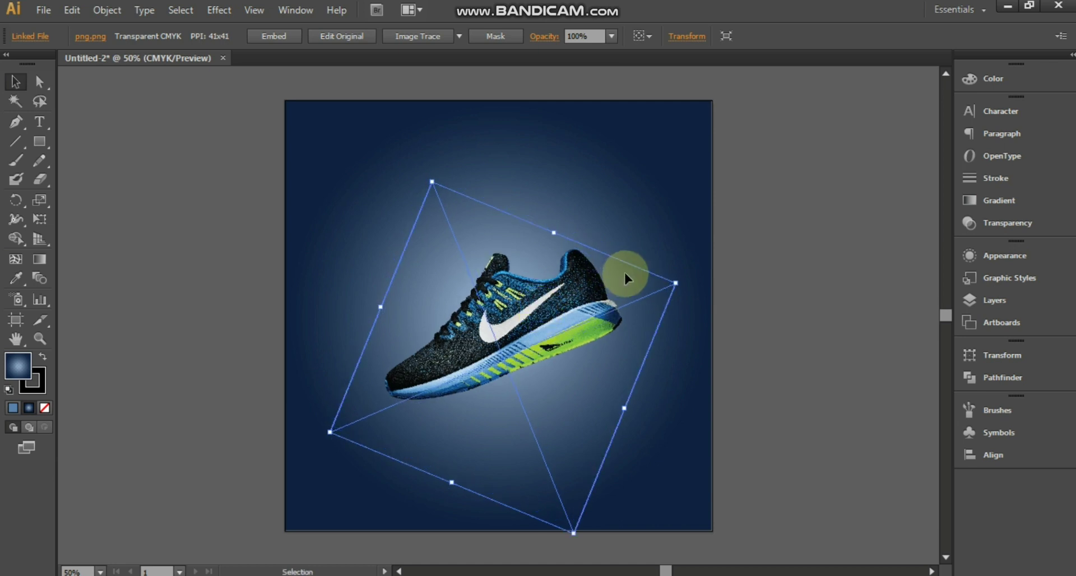
click(596, 228)
drag(611, 314, 611, 306)
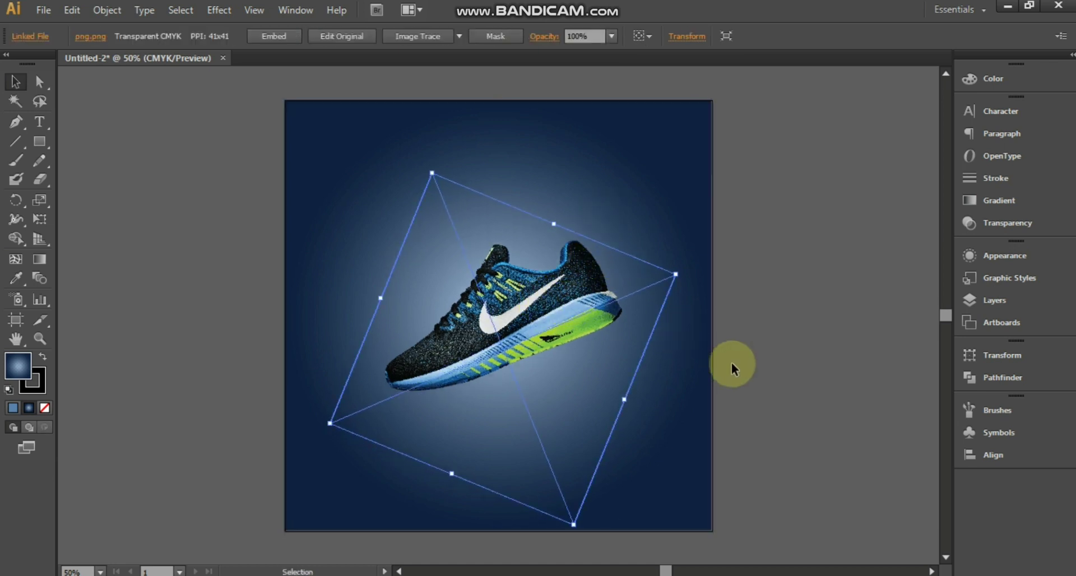
drag(549, 319, 550, 347)
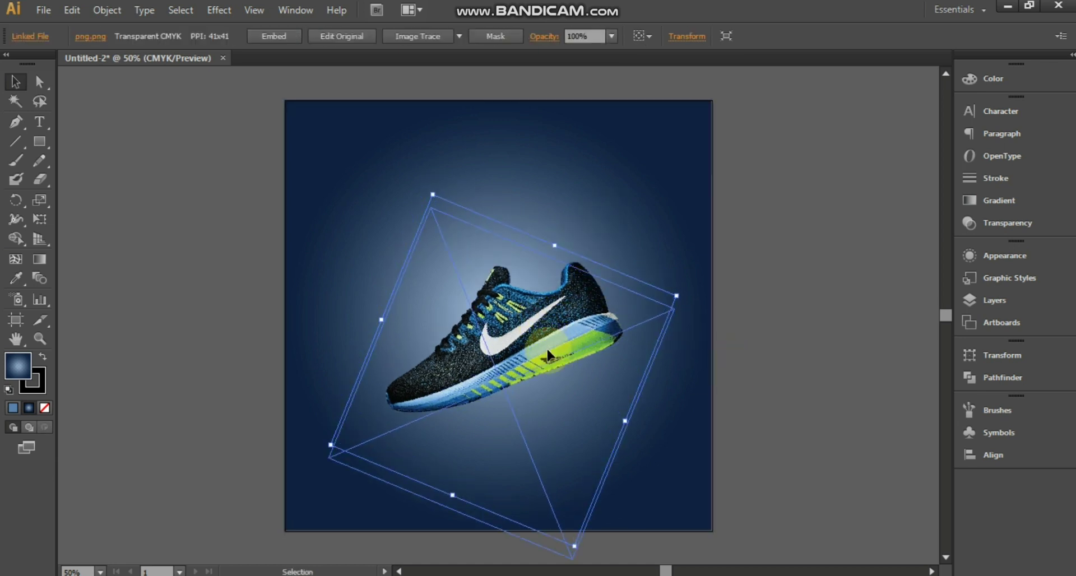
drag(679, 310, 684, 301)
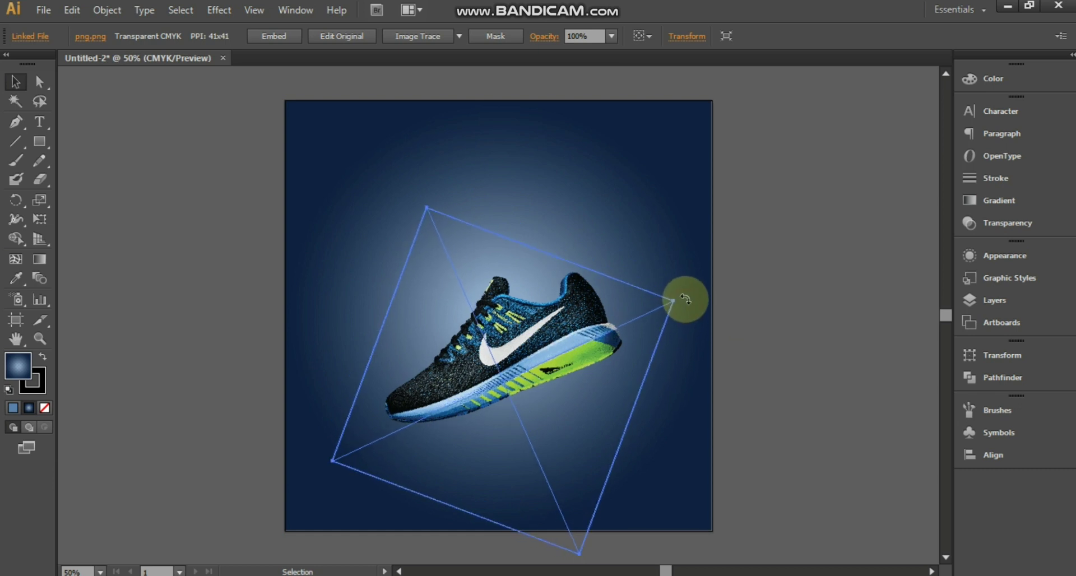
drag(543, 321, 542, 316)
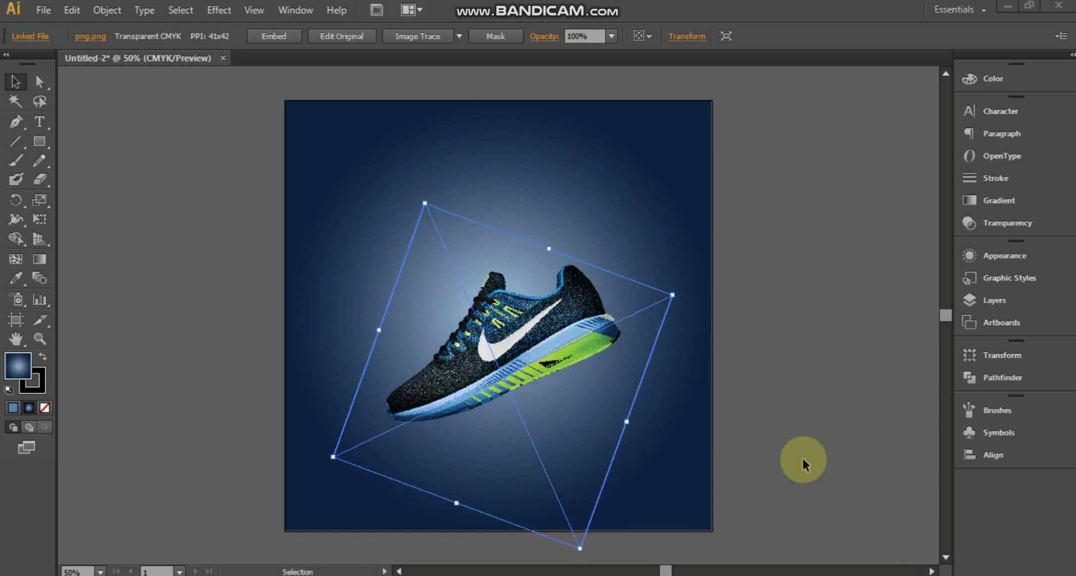
click(633, 190)
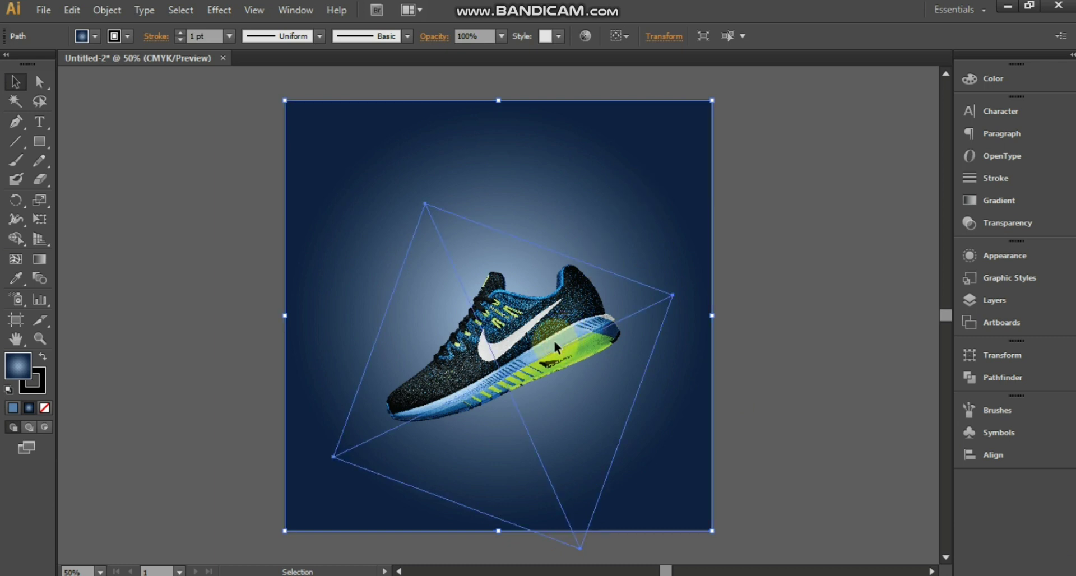
click(554, 335)
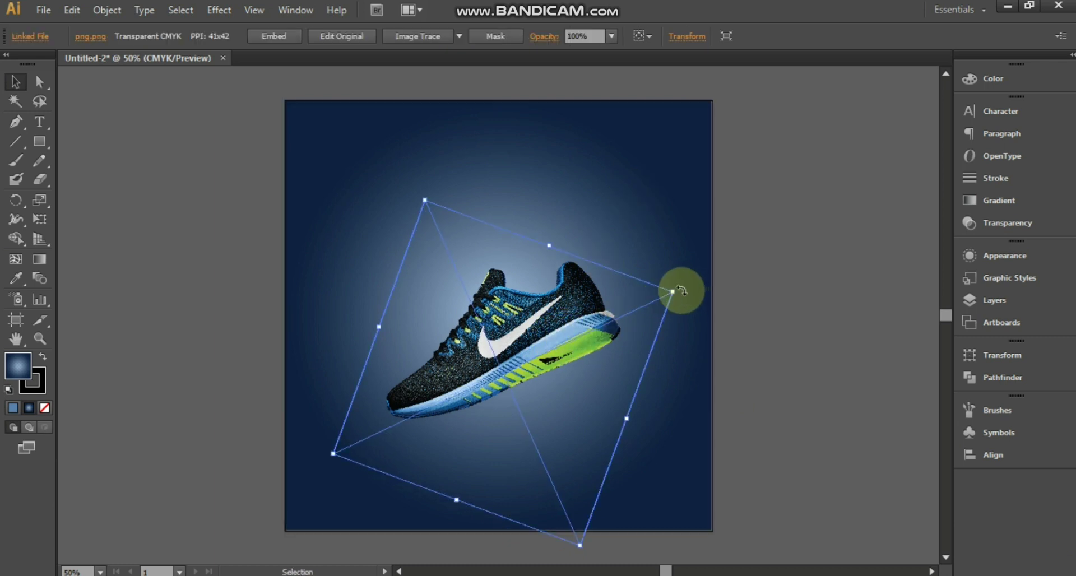
click(613, 363)
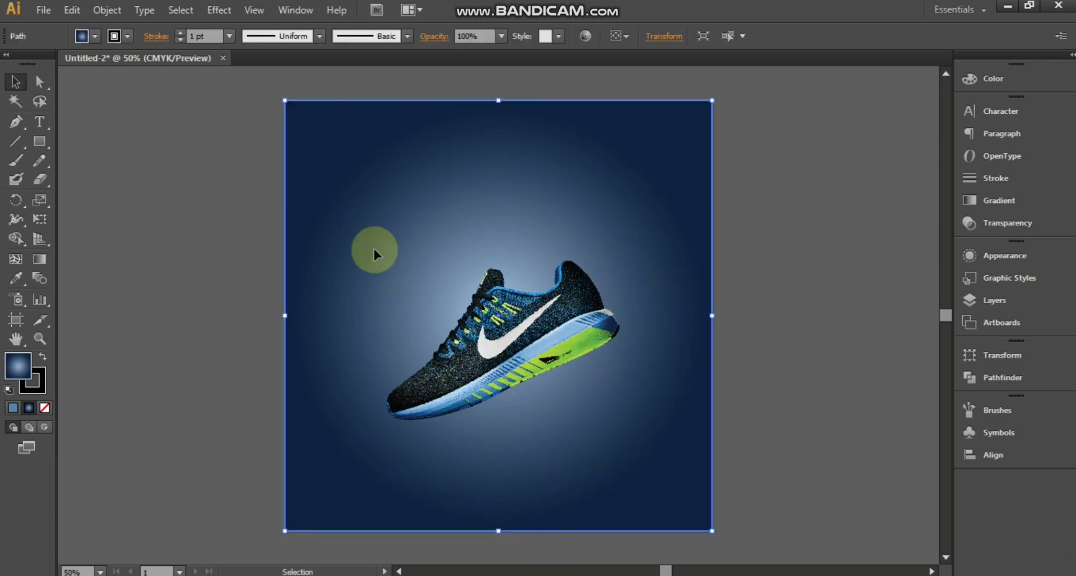
click(39, 146)
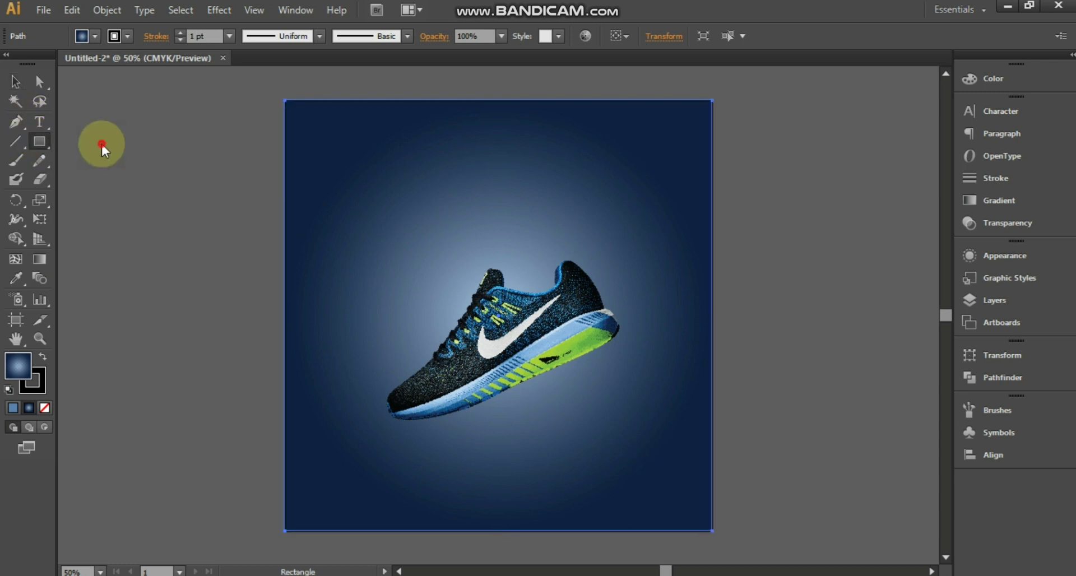
Step: Draw a wide rectangle near the top of the artboard and fill it white
drag(428, 144, 578, 173)
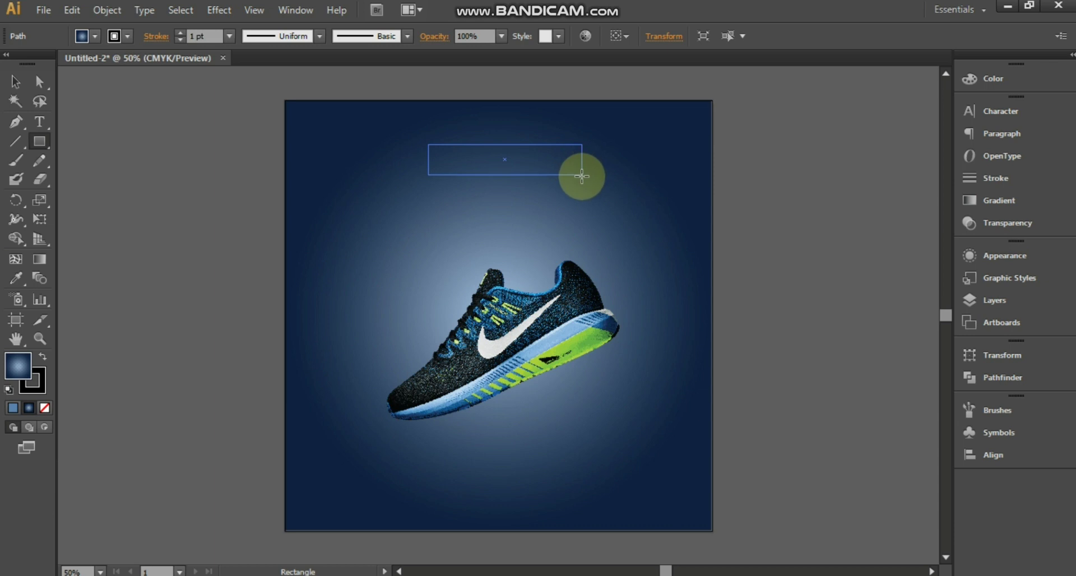
drag(578, 173, 580, 174)
click(15, 79)
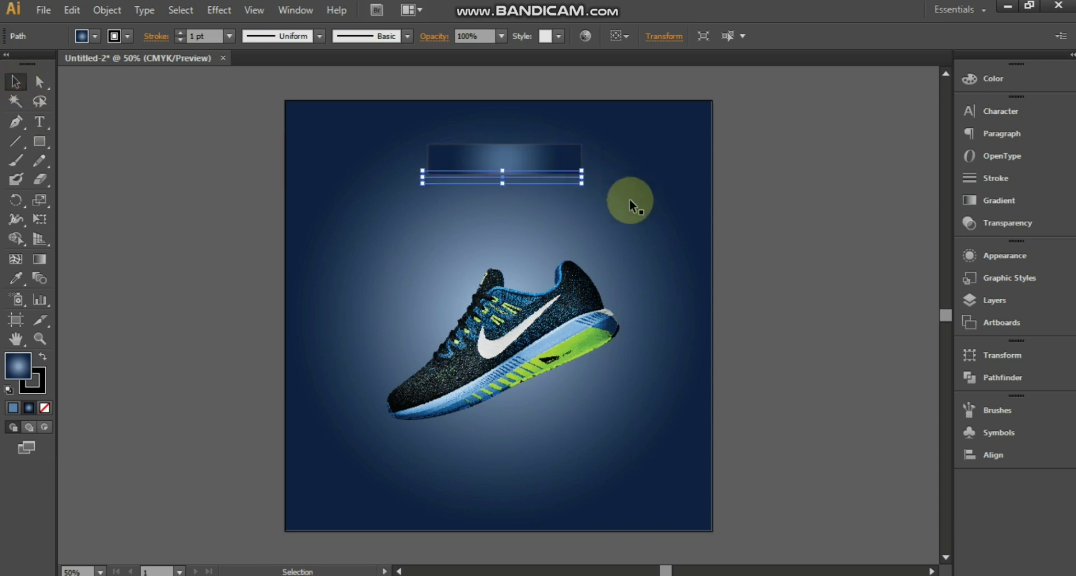
click(96, 36)
click(34, 87)
click(98, 36)
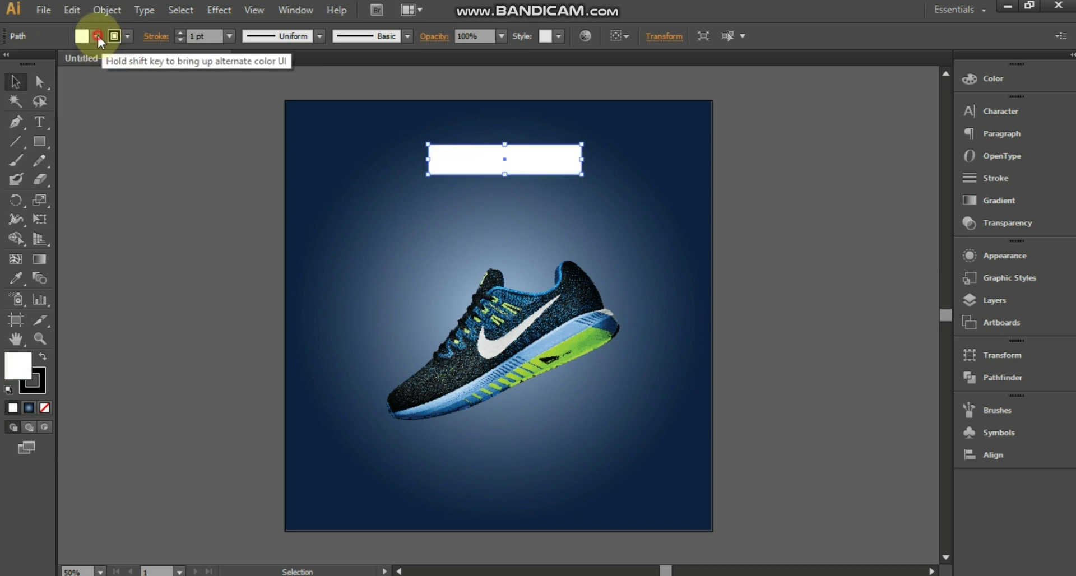
Step: Shift the rectangle's top corner points to skew it into a parallelogram
click(39, 81)
click(430, 146)
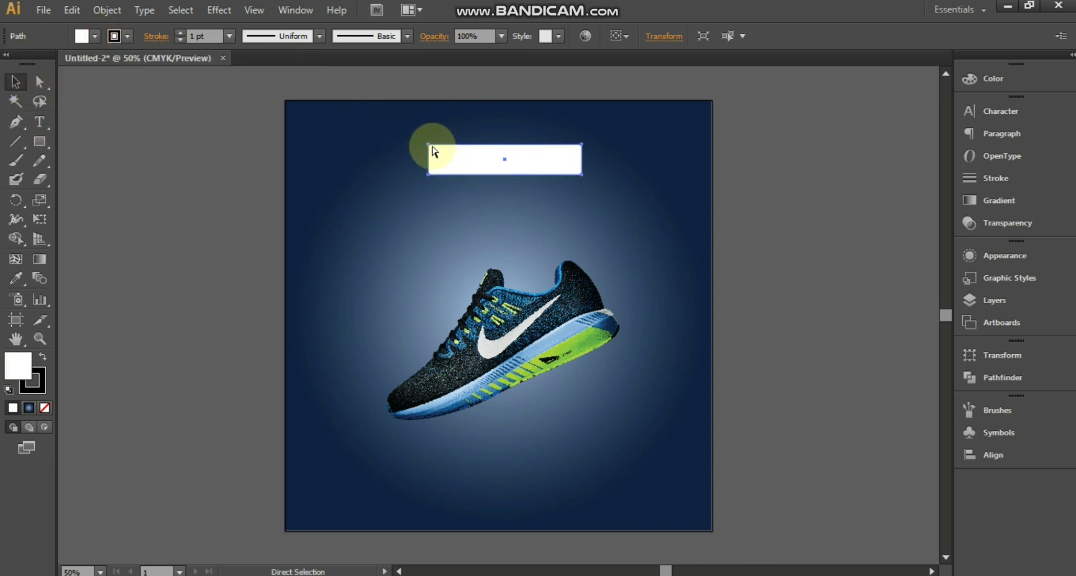
drag(432, 147, 441, 147)
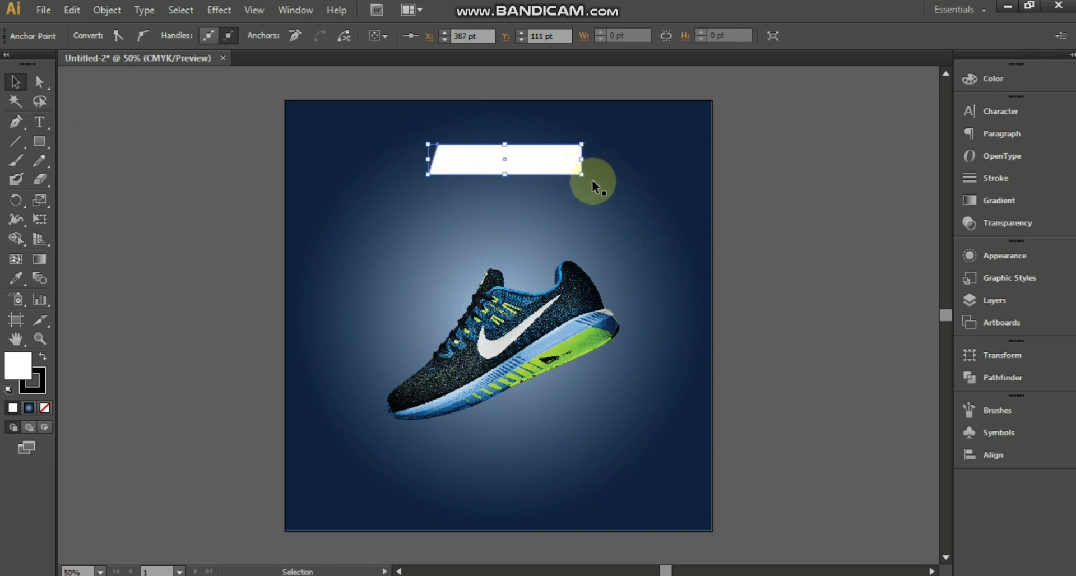
click(581, 148)
drag(588, 149, 551, 151)
click(558, 163)
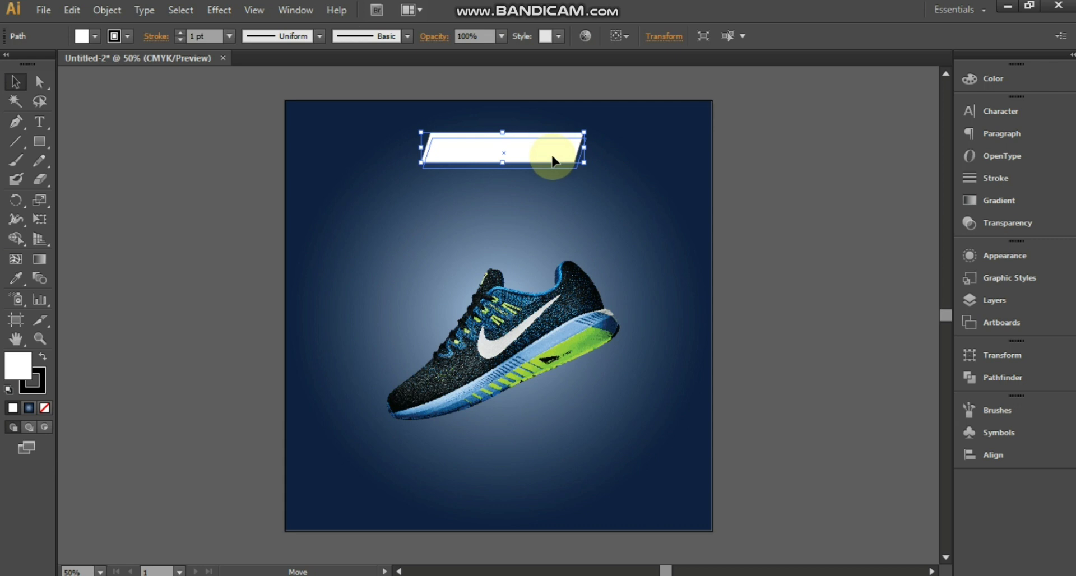
click(526, 190)
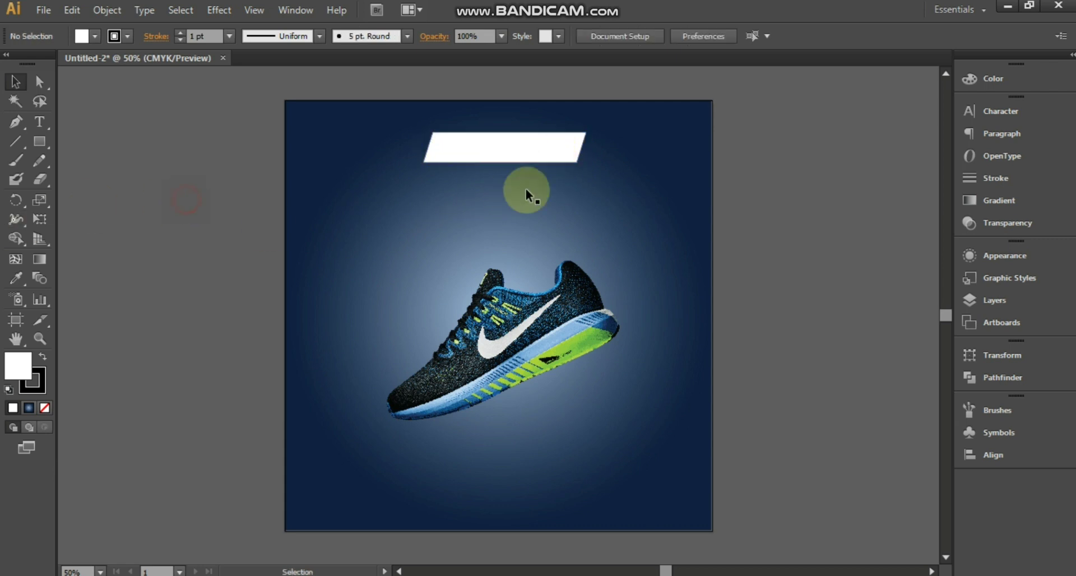
click(516, 161)
Step: Duplicate the banner just below, fill the copy lime green and remove its outline
mouse_move(529, 161)
mouse_down()
mouse_move(521, 194)
mouse_move(599, 187)
mouse_up()
drag(495, 202, 495, 201)
drag(556, 190, 558, 191)
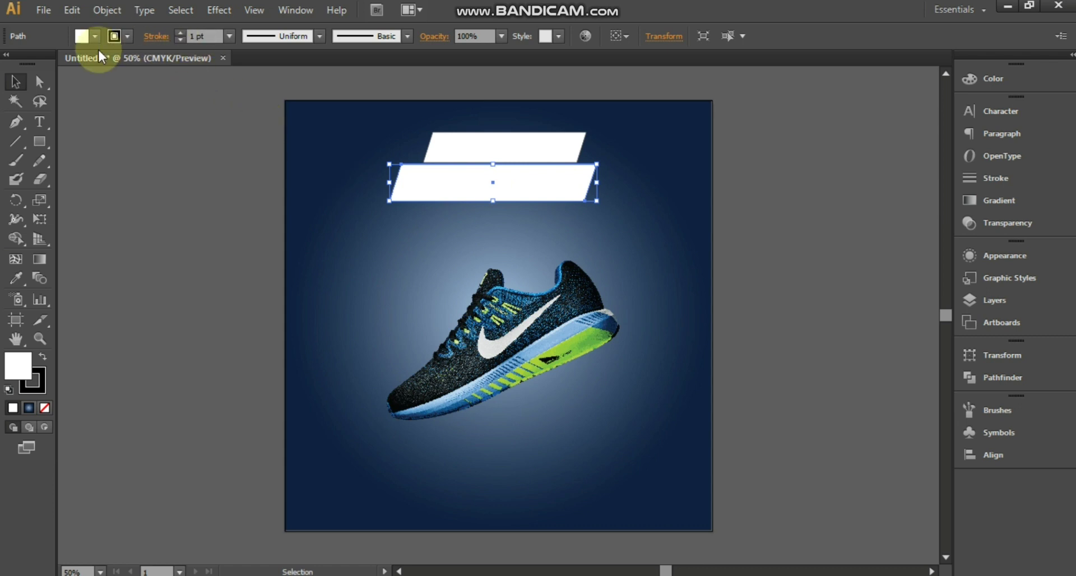
click(82, 37)
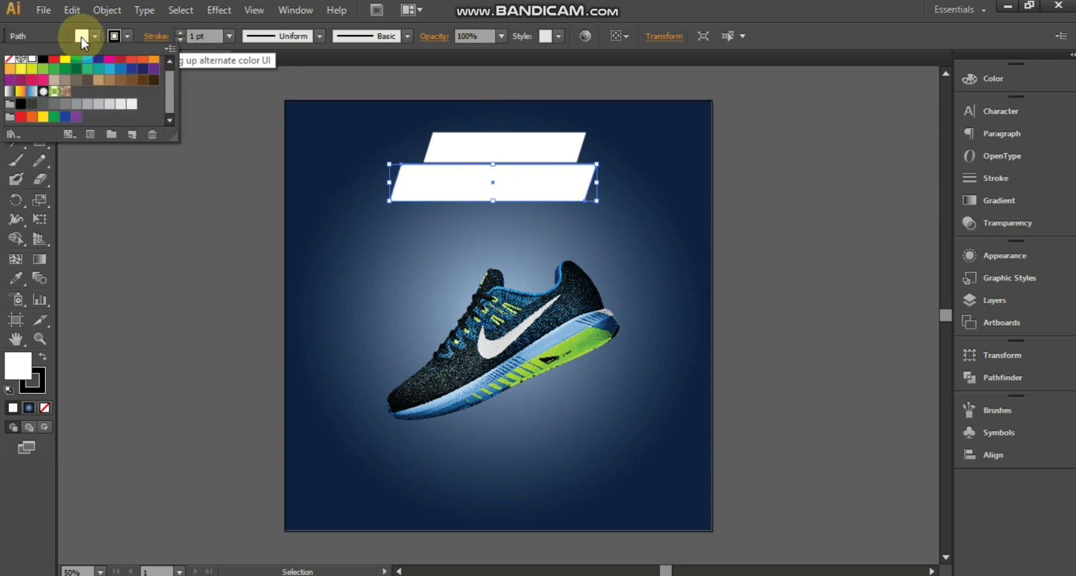
click(45, 77)
click(129, 37)
click(8, 62)
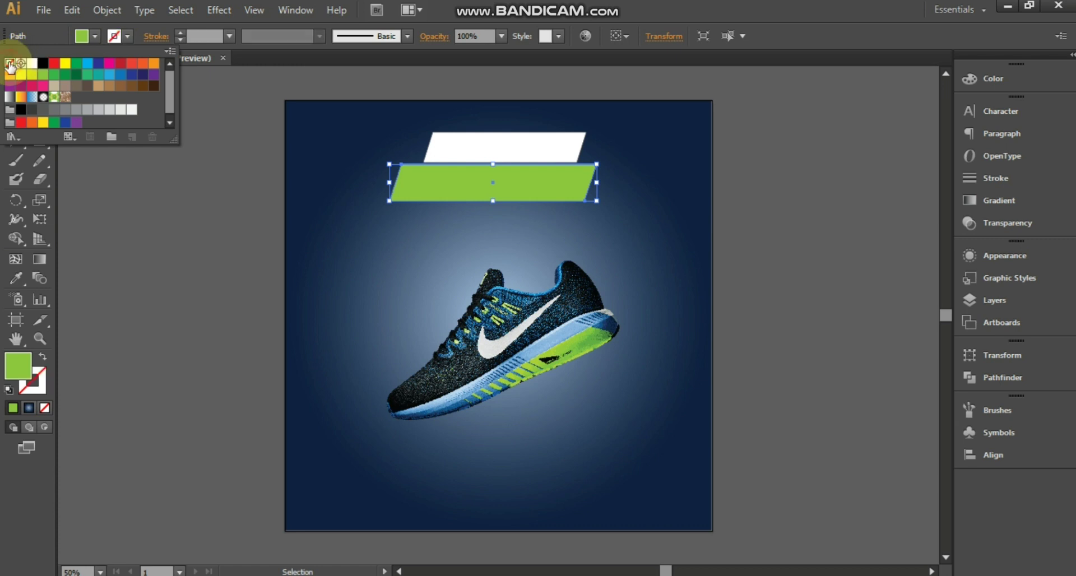
Step: Remove the top white banner's outline and duplicate it beneath the green banner
click(505, 147)
click(115, 36)
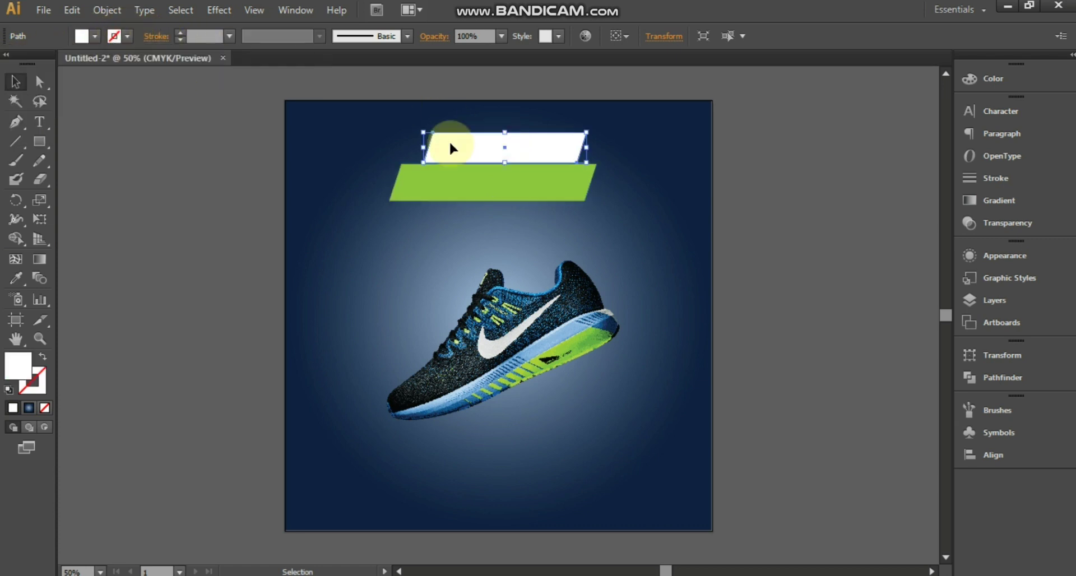
click(516, 207)
click(513, 187)
click(596, 227)
click(481, 151)
drag(526, 162, 514, 219)
key(Left)
key(Left)
key(Left)
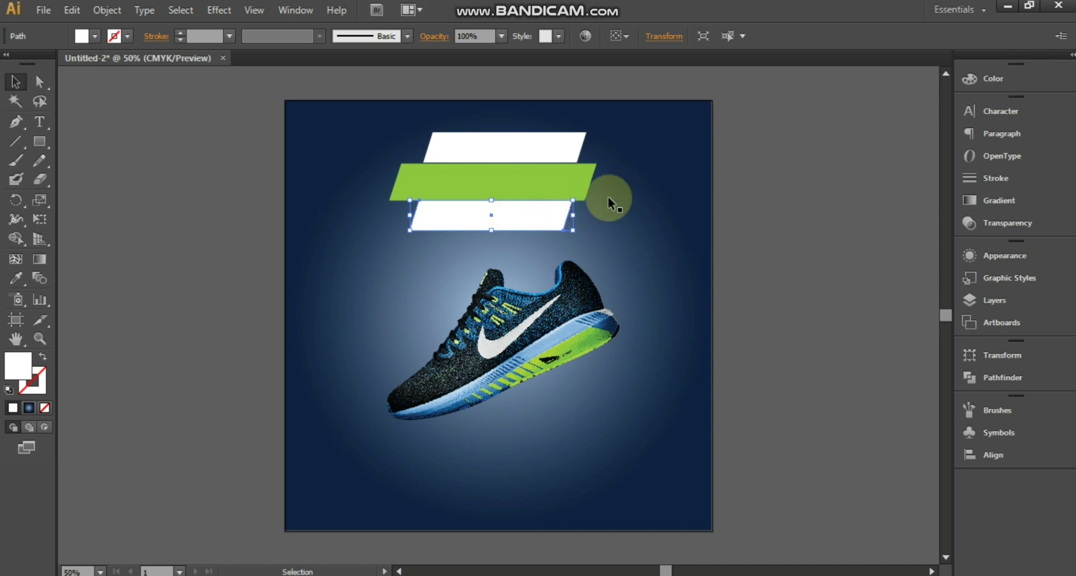
click(624, 187)
Step: Stretch the green banner's left and right edges outward
key(ctrl+plus)
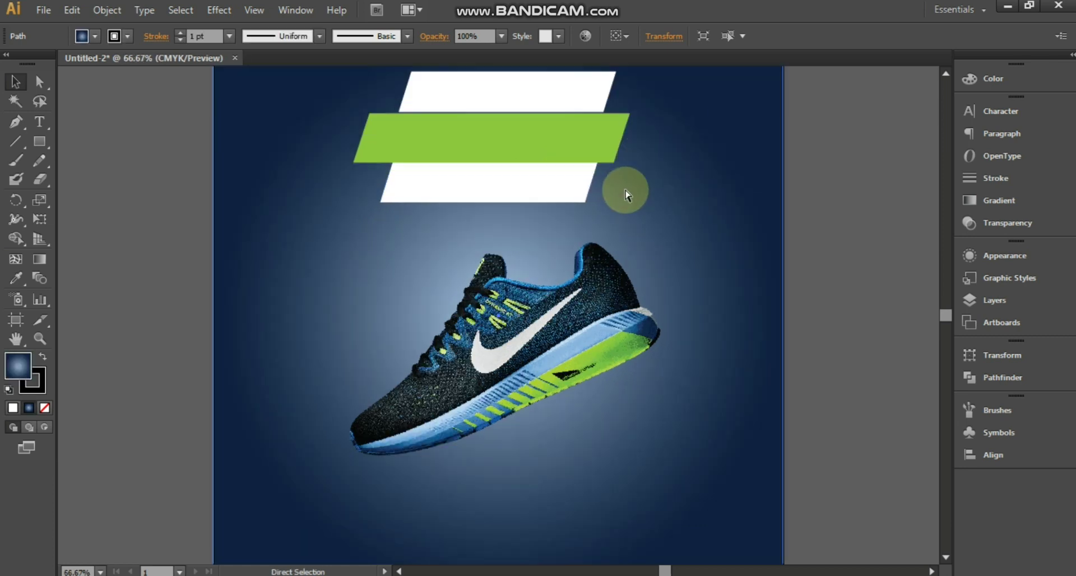
key(ctrl+plus)
drag(449, 173, 515, 279)
click(514, 267)
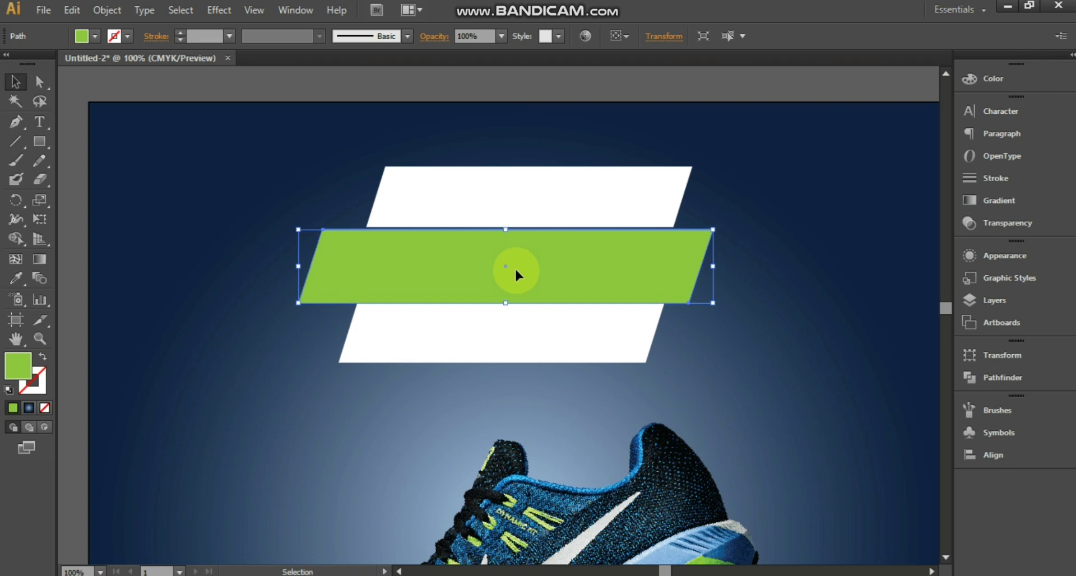
click(596, 325)
click(656, 290)
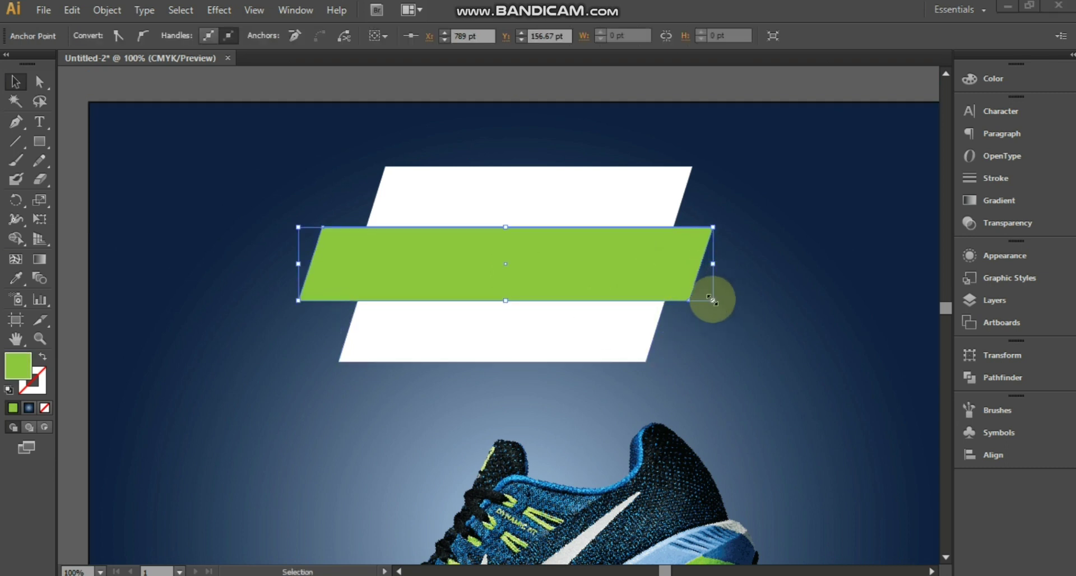
drag(713, 262, 723, 262)
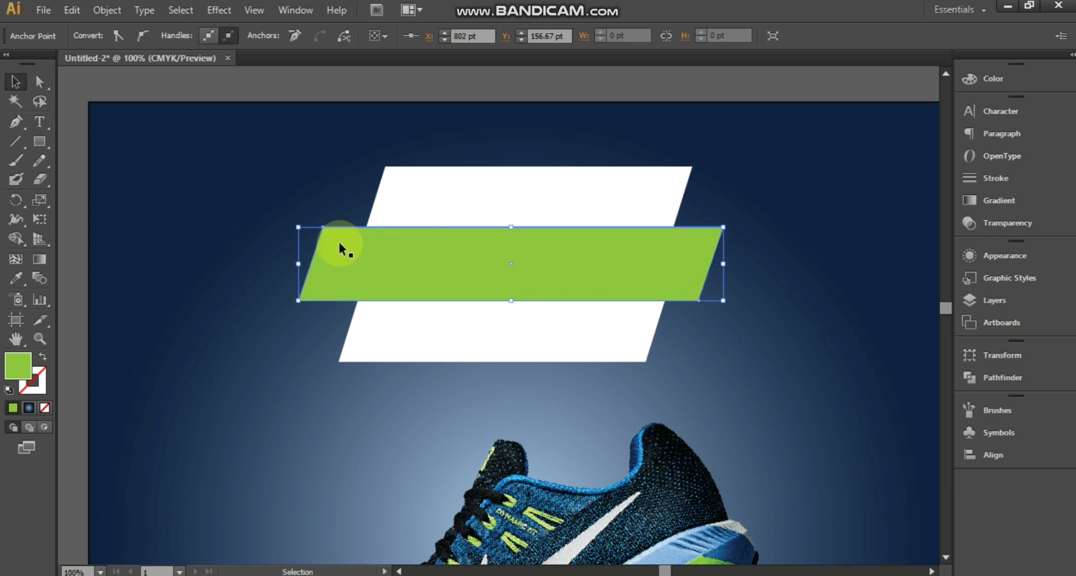
drag(298, 265, 288, 265)
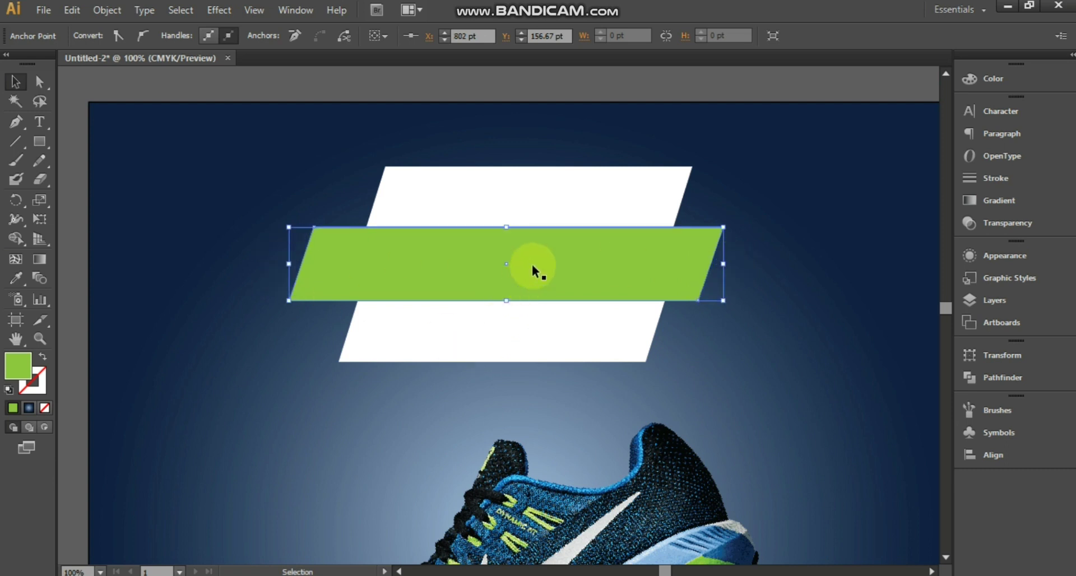
Step: Shrink the lower white banner, tuck it under the green one and fill it black
click(667, 333)
drag(663, 333, 651, 333)
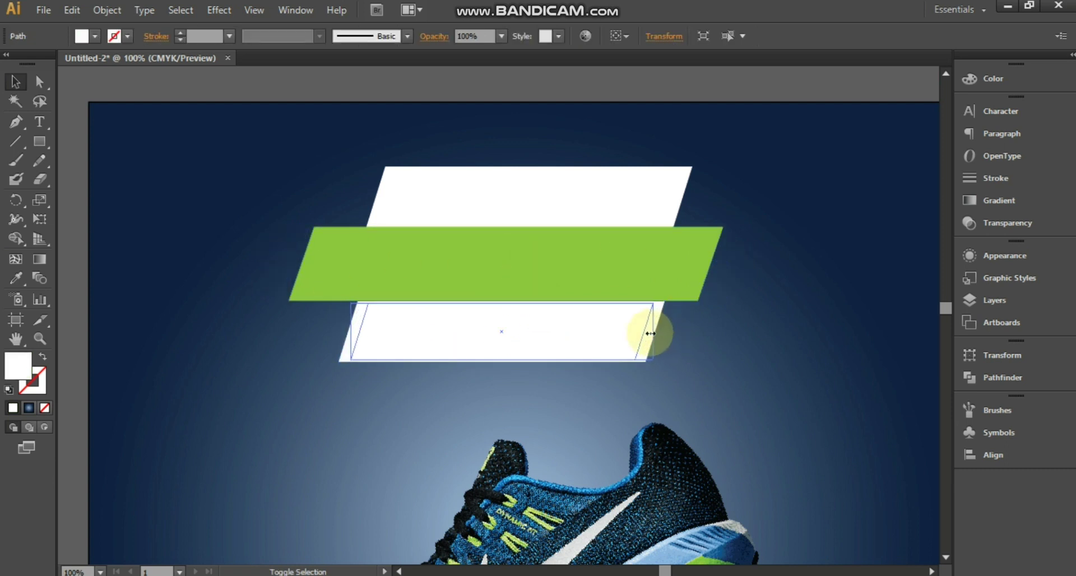
drag(557, 331, 562, 335)
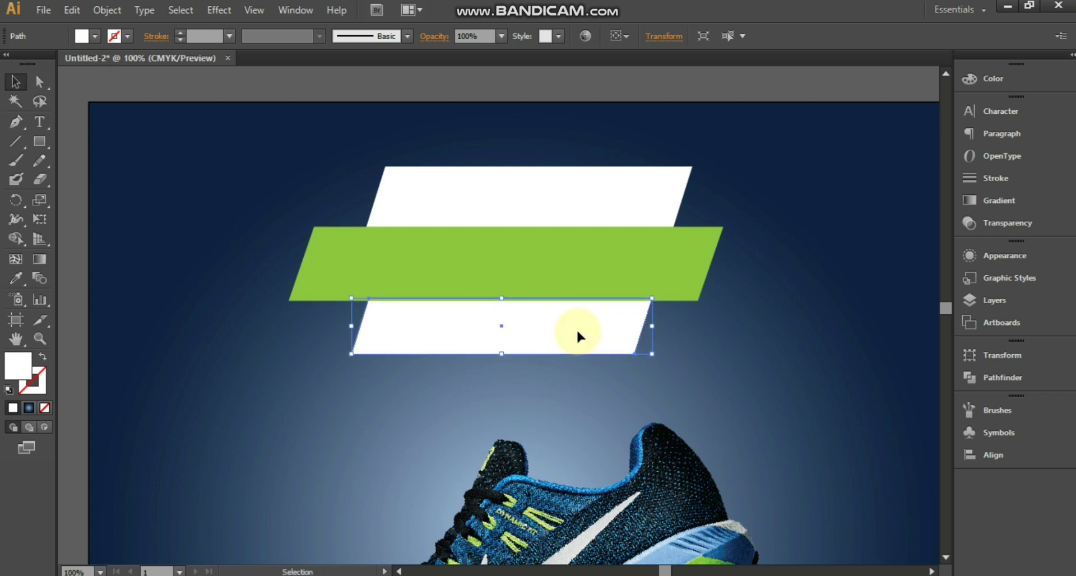
click(94, 37)
click(43, 62)
Step: Re-rotate the shoe slightly and reposition it beneath the banners
click(579, 208)
scroll(569, 305, down, 3)
click(705, 277)
key(ctrl+minus)
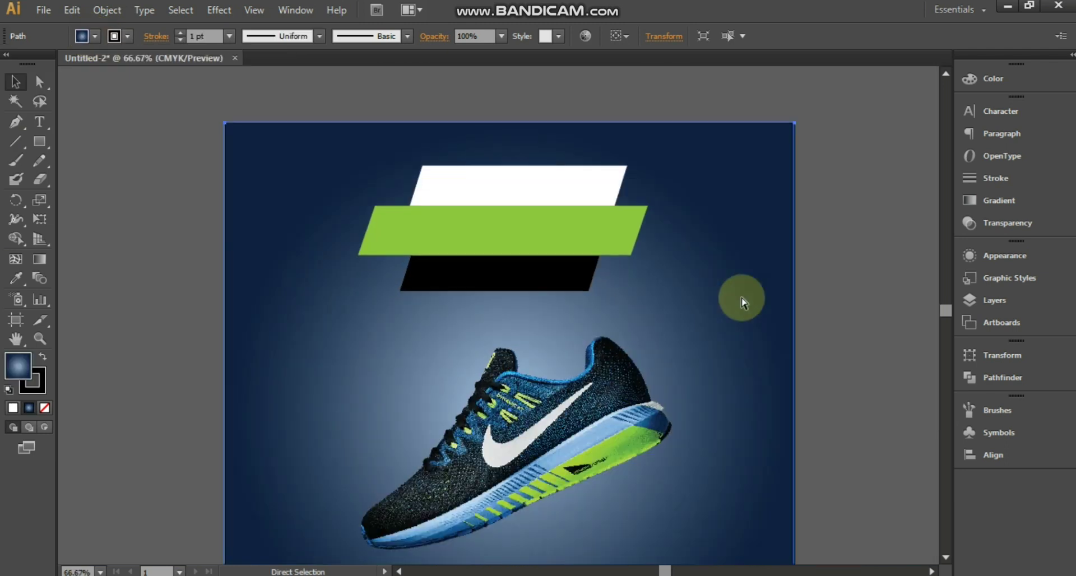
scroll(690, 290, down, 3)
drag(653, 315, 651, 331)
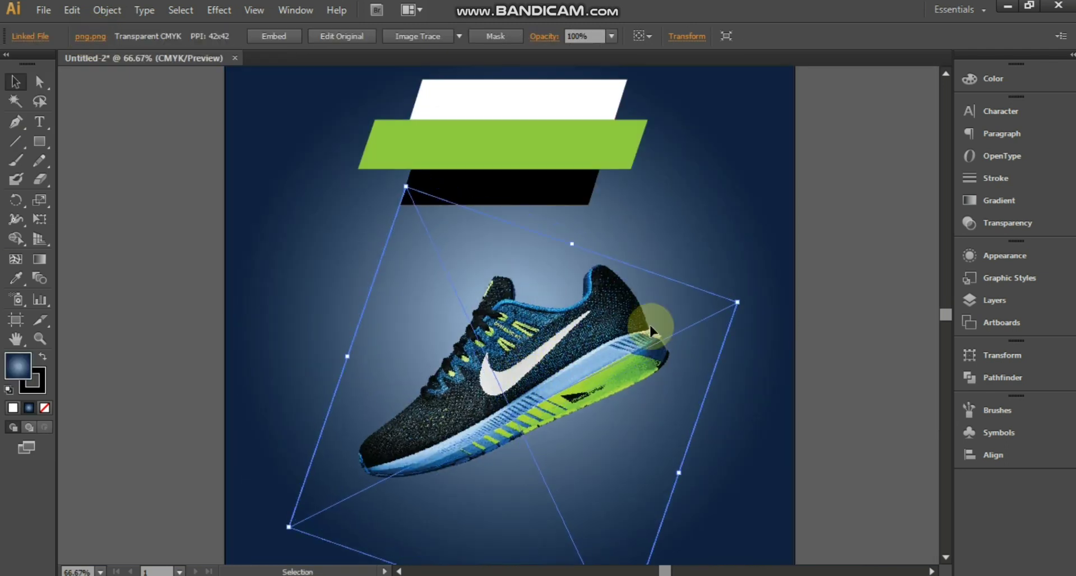
drag(750, 303, 747, 314)
mouse_move(629, 319)
mouse_down()
mouse_move(611, 342)
mouse_move(622, 352)
mouse_up()
drag(786, 324, 766, 328)
drag(628, 340, 627, 344)
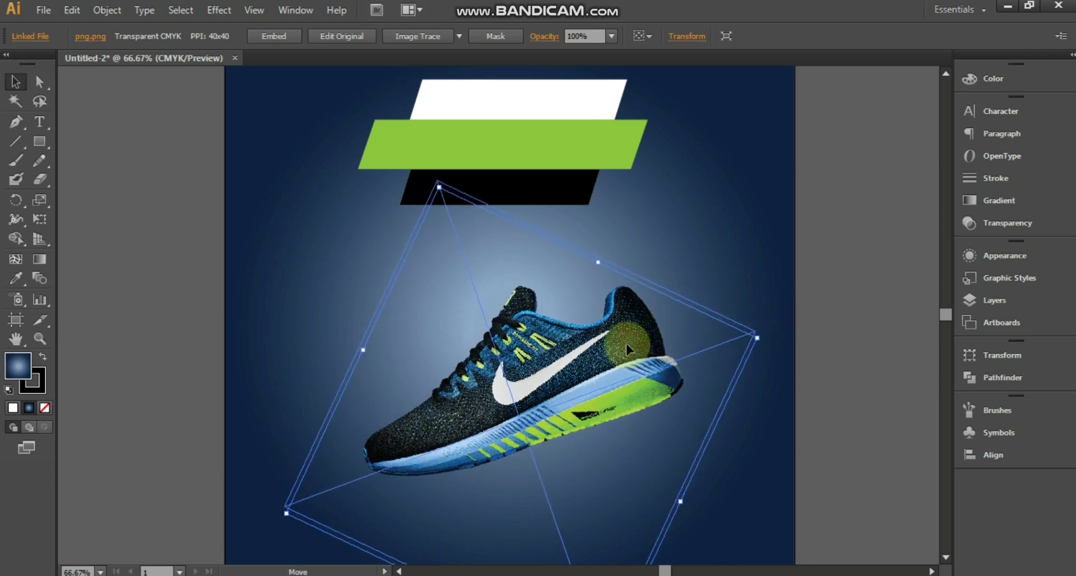
click(816, 339)
scroll(531, 251, up, 4)
scroll(693, 335, down, 3)
key(a)
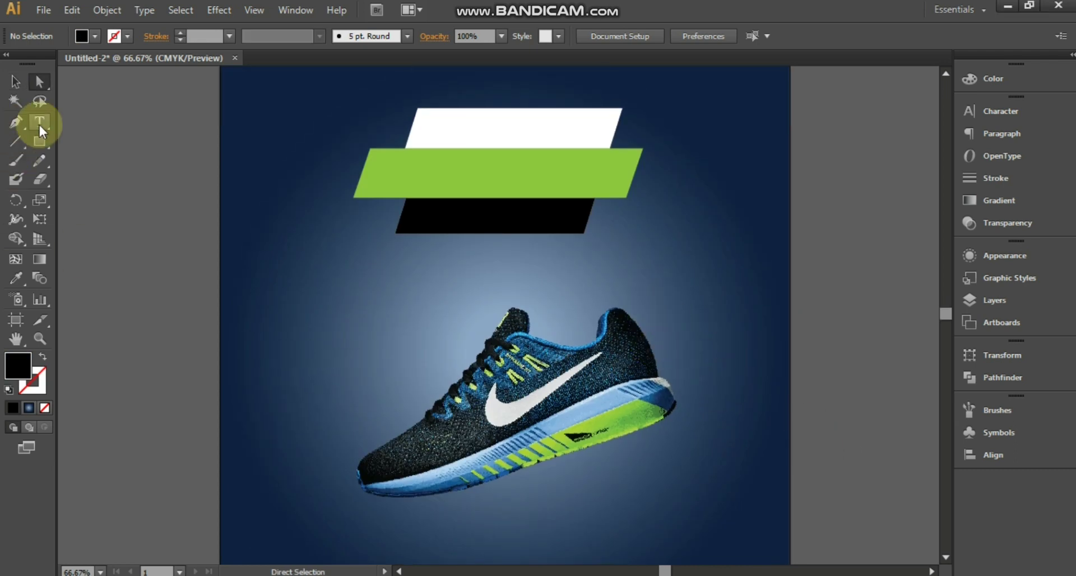
Step: Start a text line and set the font to Franklin Gothic Demi Regular
click(39, 125)
click(269, 314)
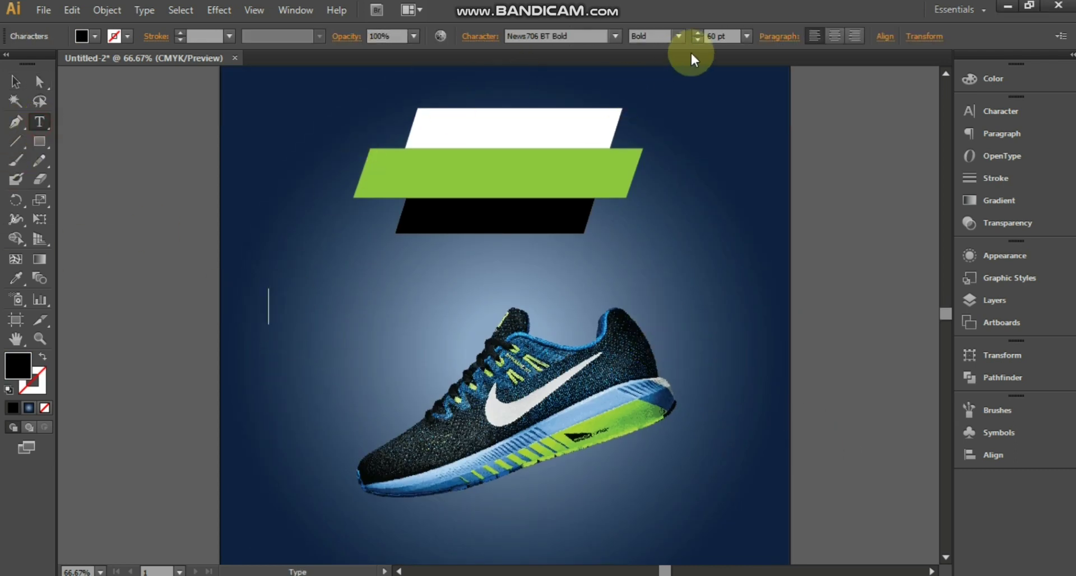
click(571, 36)
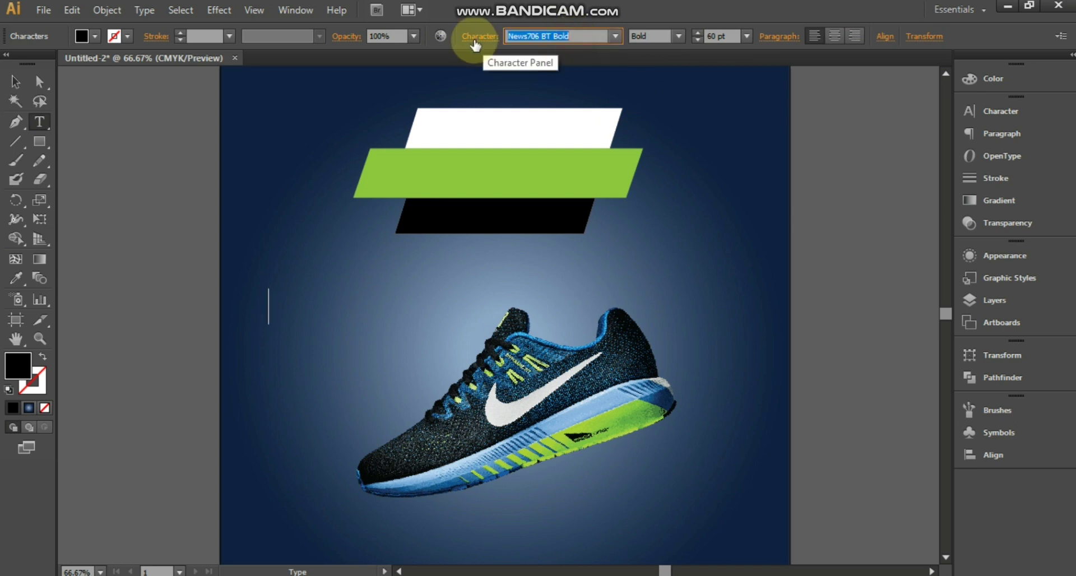
text(Franklin Gothic Book)
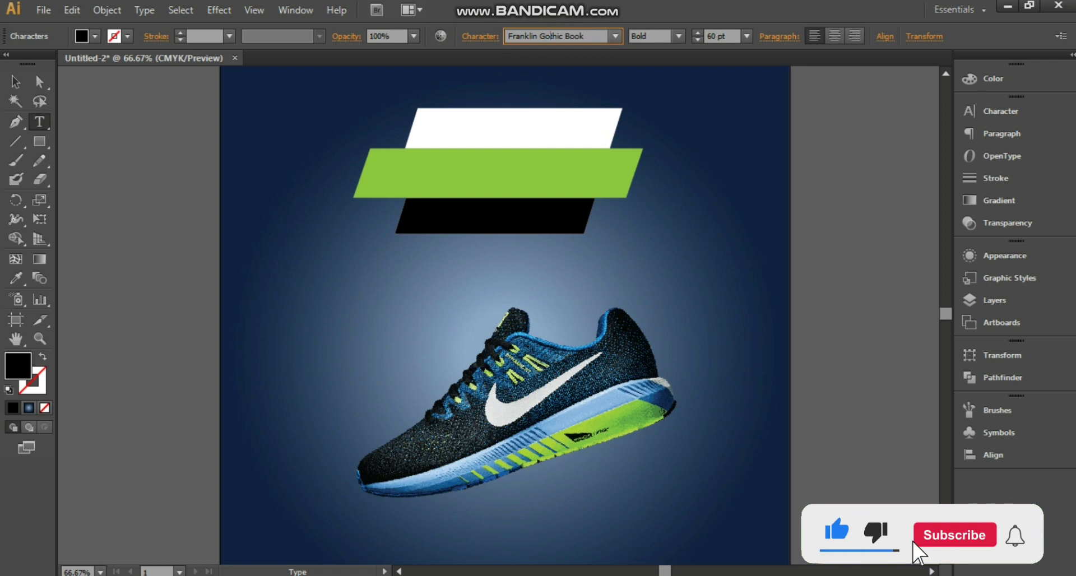
key(Down)
click(481, 42)
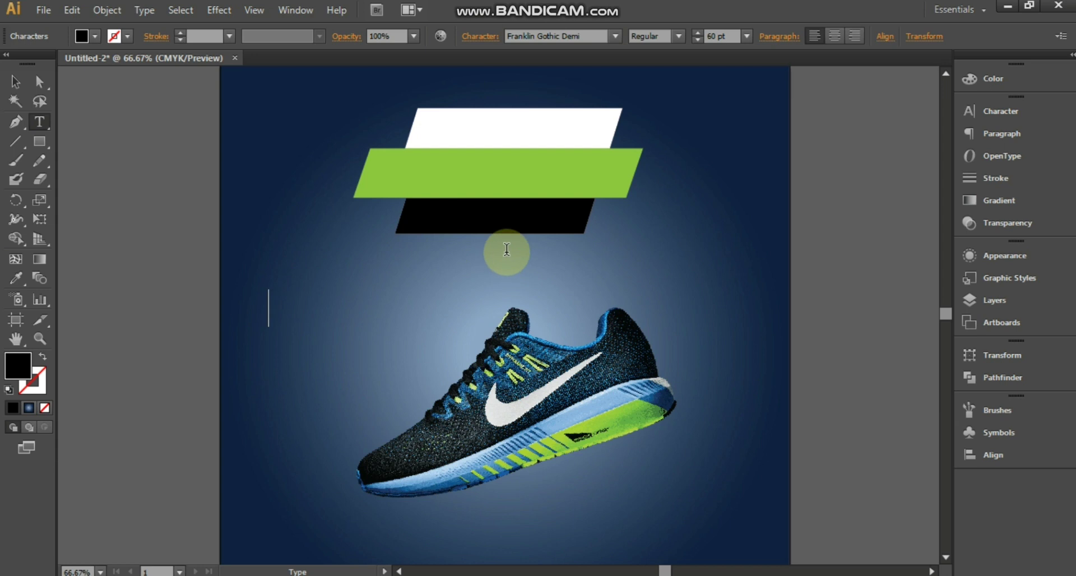
Step: Type 'RUNNING SHOE' and move it onto the green banner
text(RUNNING)
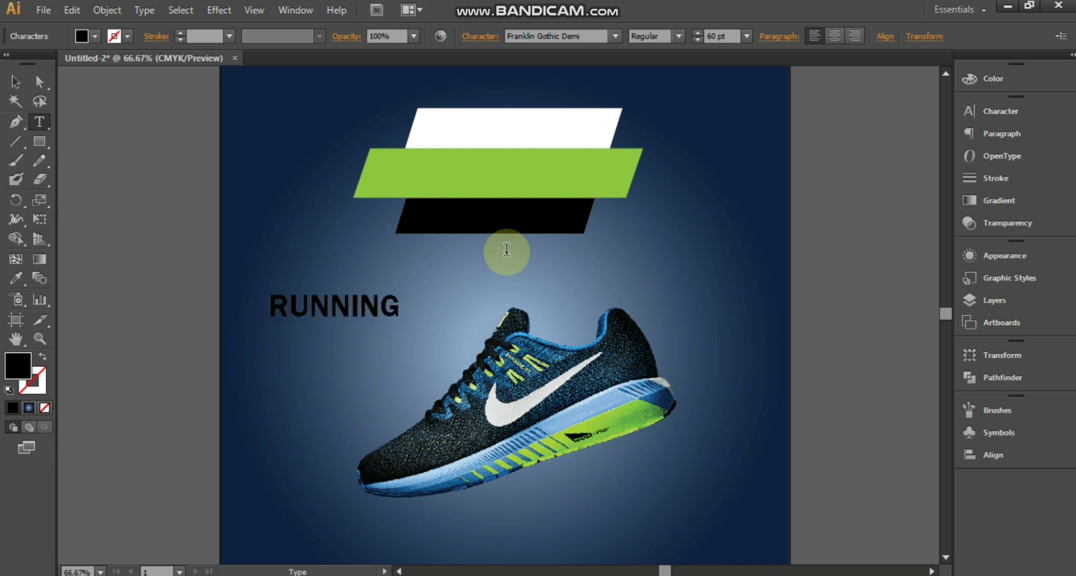
text( SH)
key(BackSpace)
key(BackSpace)
key(BackSpace)
text(HOE)
click(16, 82)
mouse_move(442, 314)
mouse_down()
mouse_move(557, 181)
mouse_move(618, 199)
mouse_move(601, 186)
mouse_up()
Step: Type the text 'FOR SALE' with the Type tool
click(621, 241)
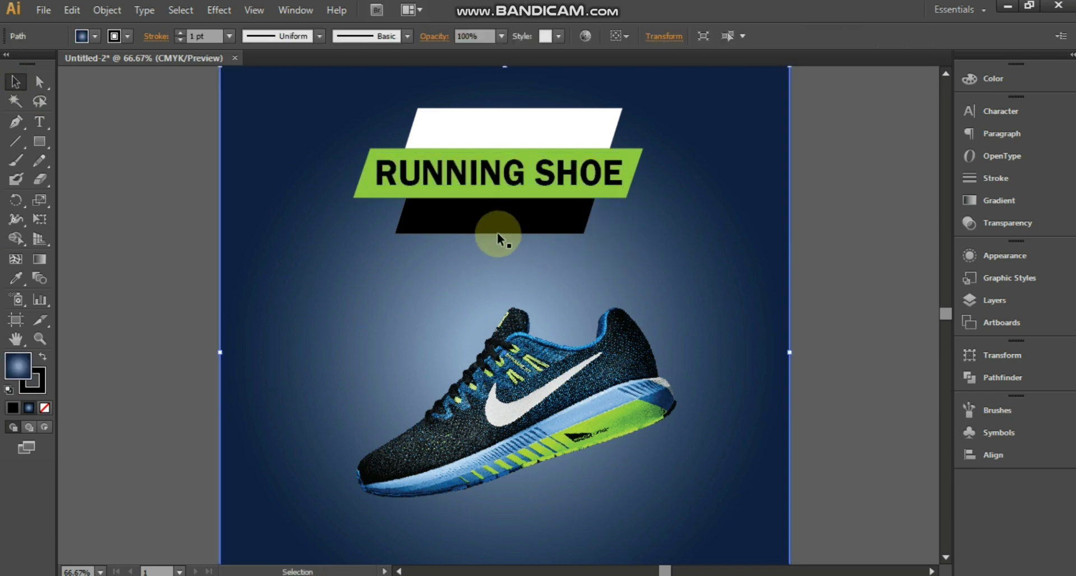
scroll(473, 231, down, 1)
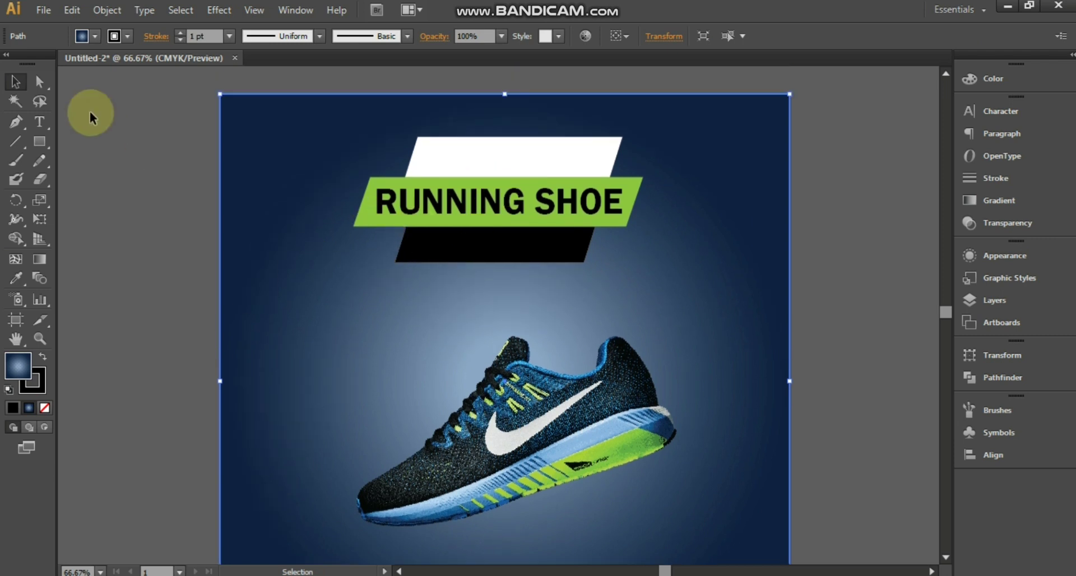
key(t)
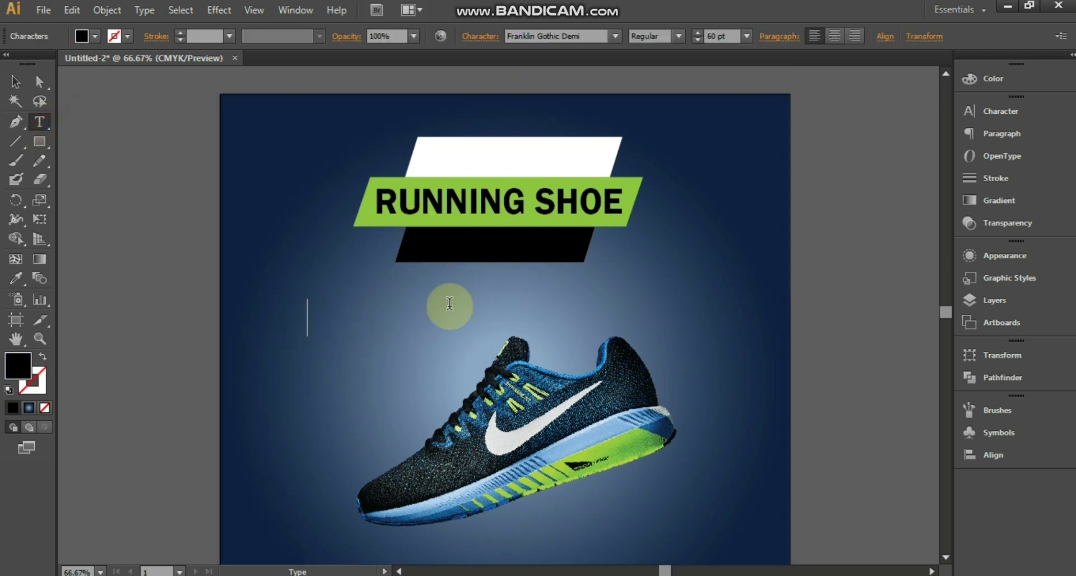
text(FOR)
key(BackSpace)
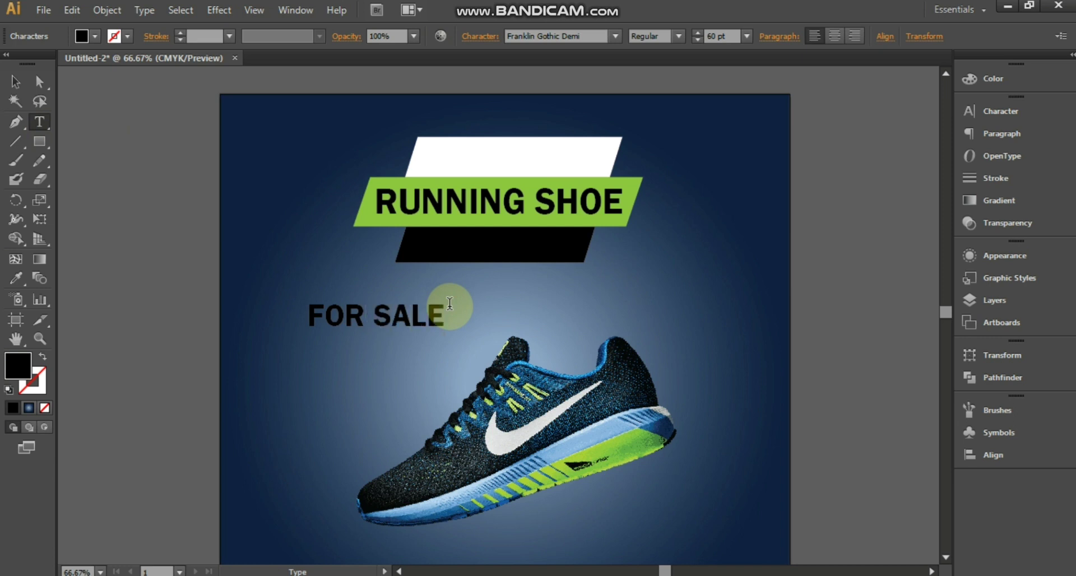
Step: Make 'FOR SALE' white and centre it on the black banner
click(16, 82)
click(95, 36)
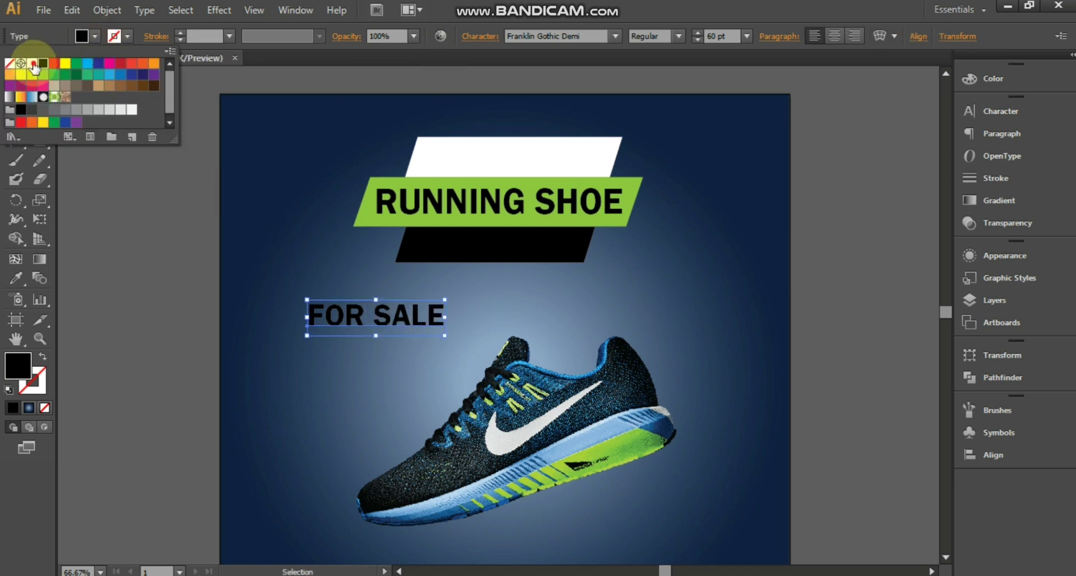
click(32, 63)
drag(360, 312, 481, 248)
click(373, 352)
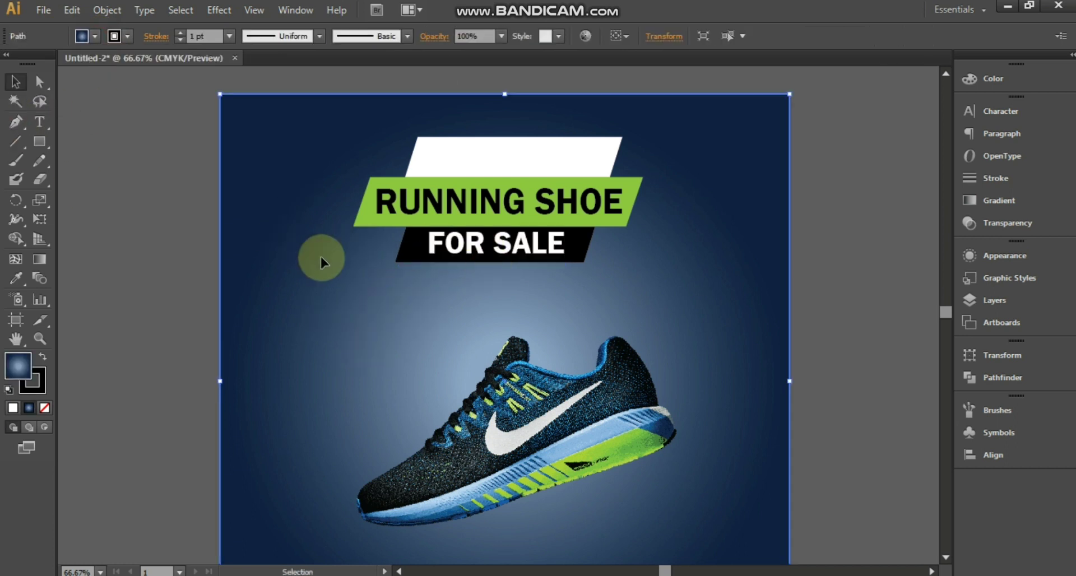
scroll(321, 264, up, 1)
click(39, 122)
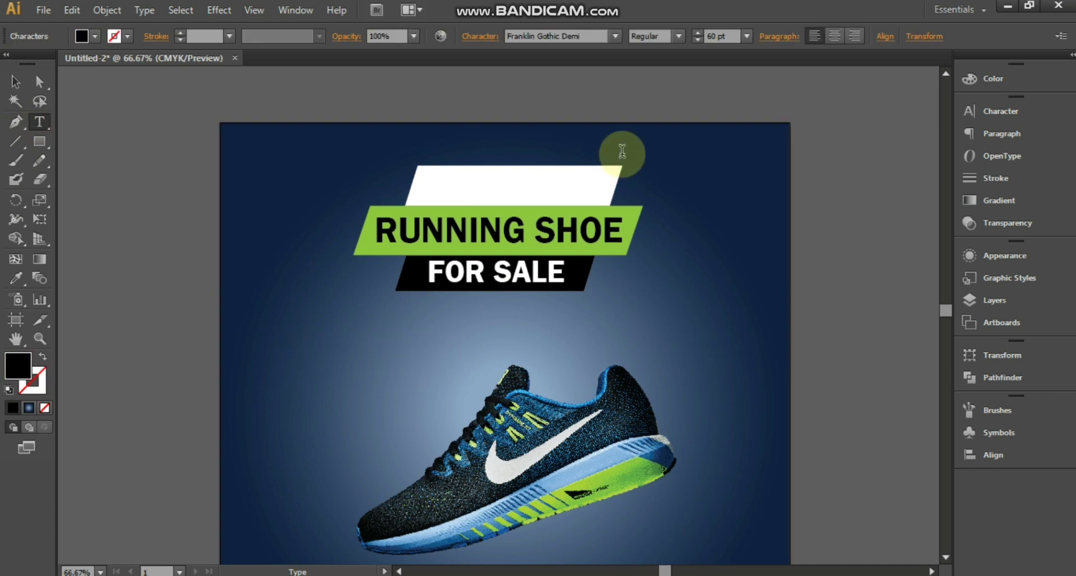
Step: Type SPECIAL in News706 BT Bold and move it onto the top white banner
click(514, 36)
text(NEOLITH)
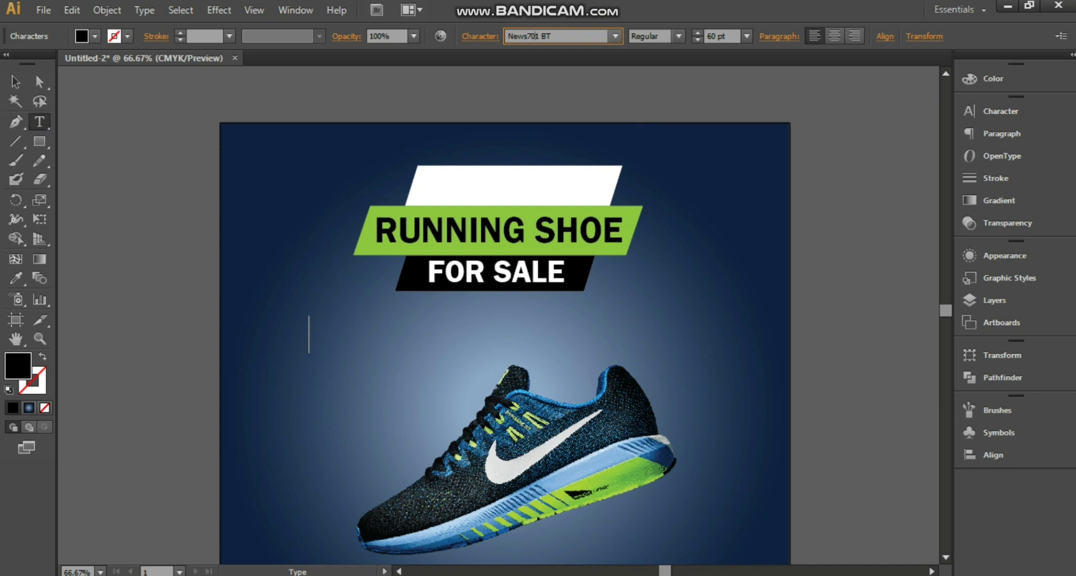
click(676, 36)
click(668, 47)
text(S)
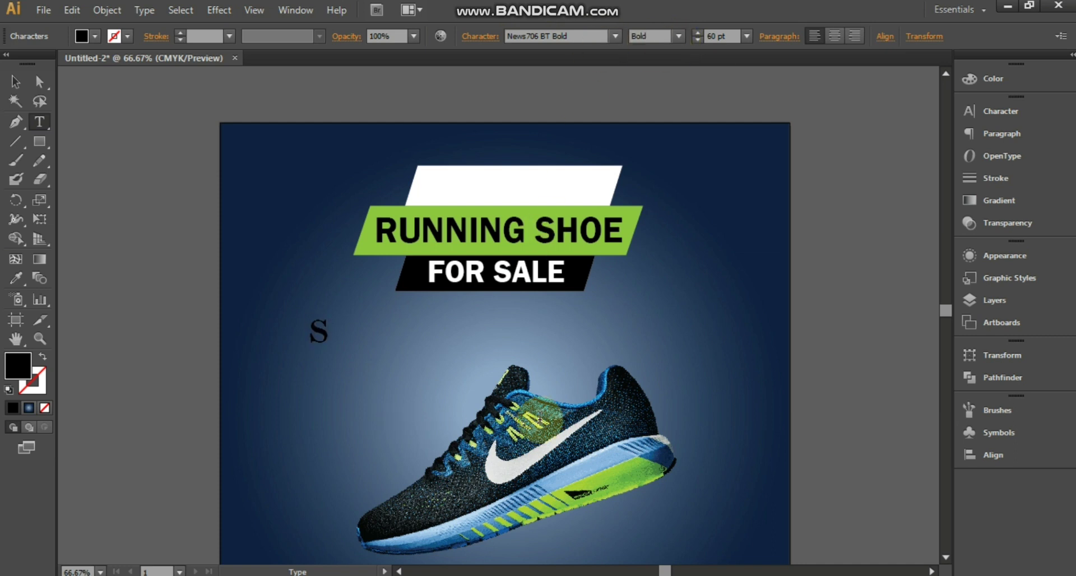
text(PECIAL)
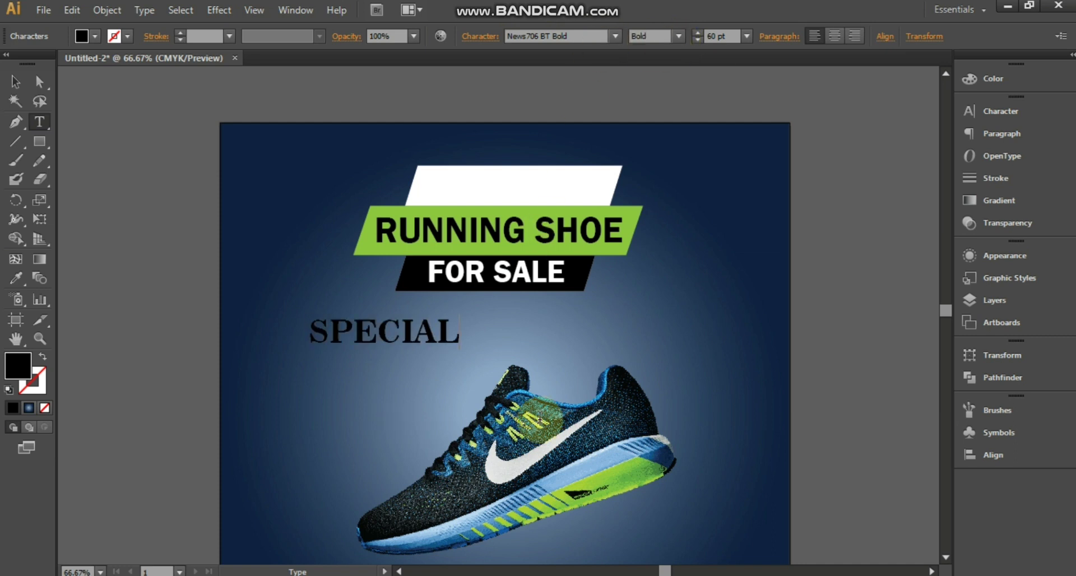
click(15, 81)
drag(407, 342, 530, 197)
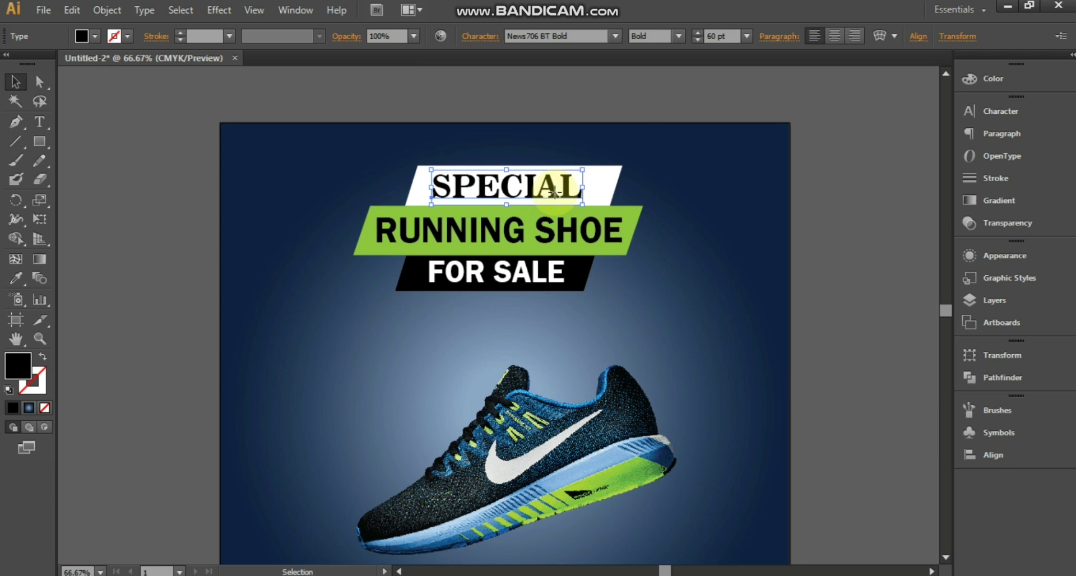
Step: Enlarge the RUNNING SHOE heading to 70 pt and nudge it slightly left
click(538, 234)
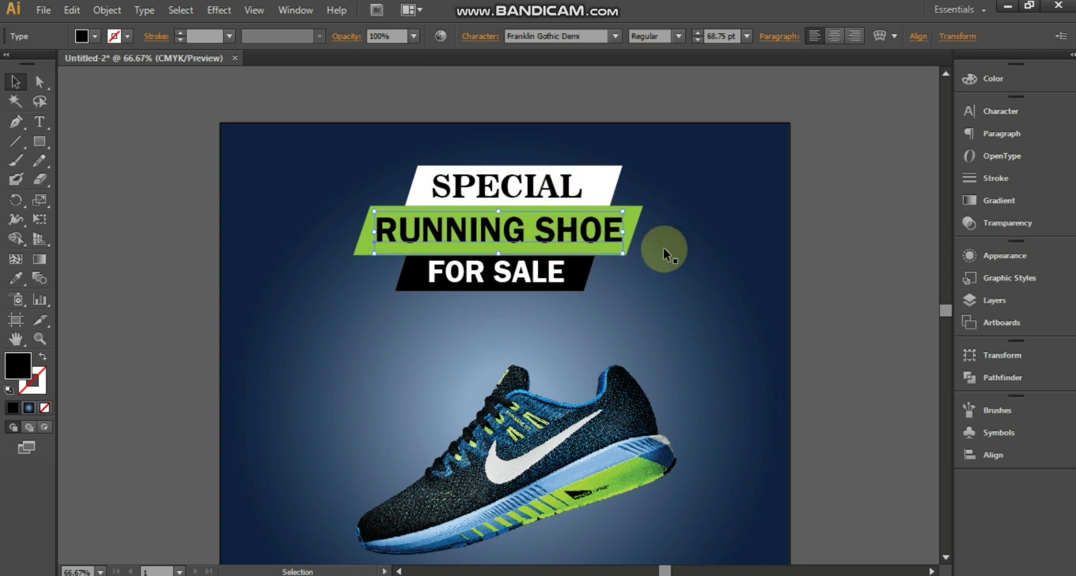
click(697, 31)
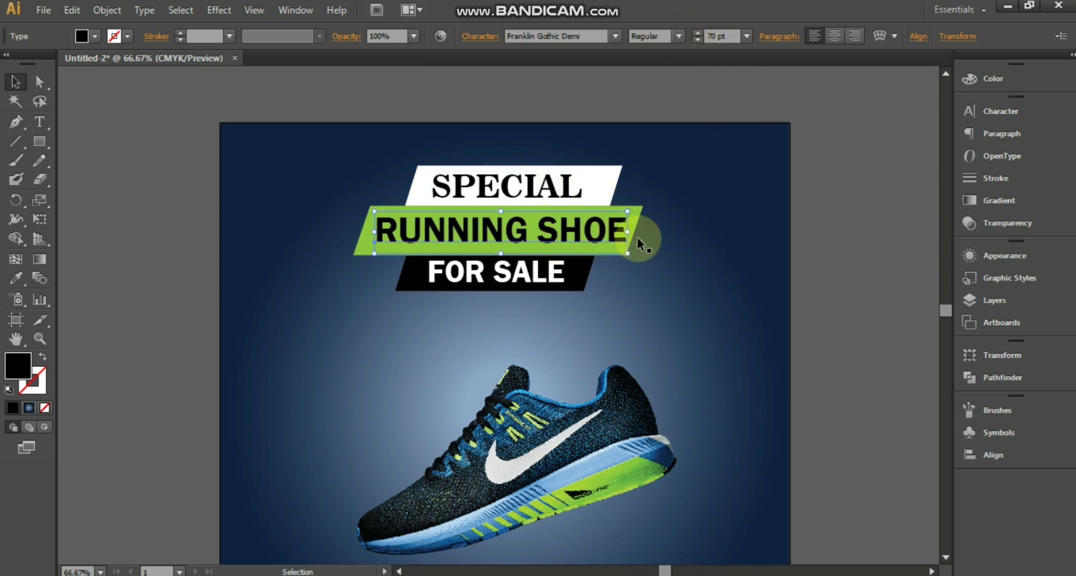
drag(555, 250, 554, 250)
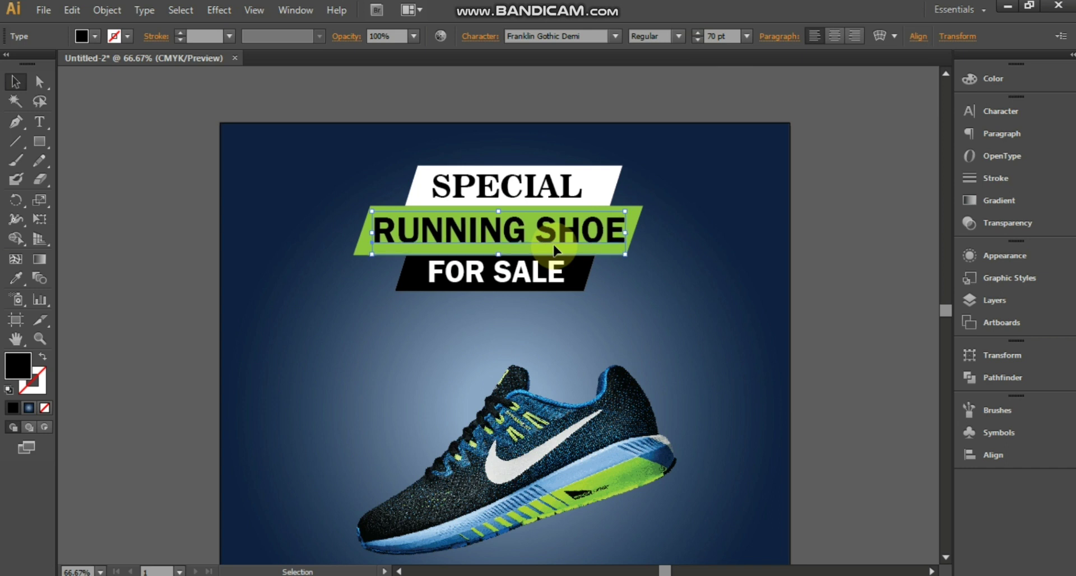
Step: Narrow the white SPECIAL banner from its right side and recentre the SPECIAL text
click(645, 224)
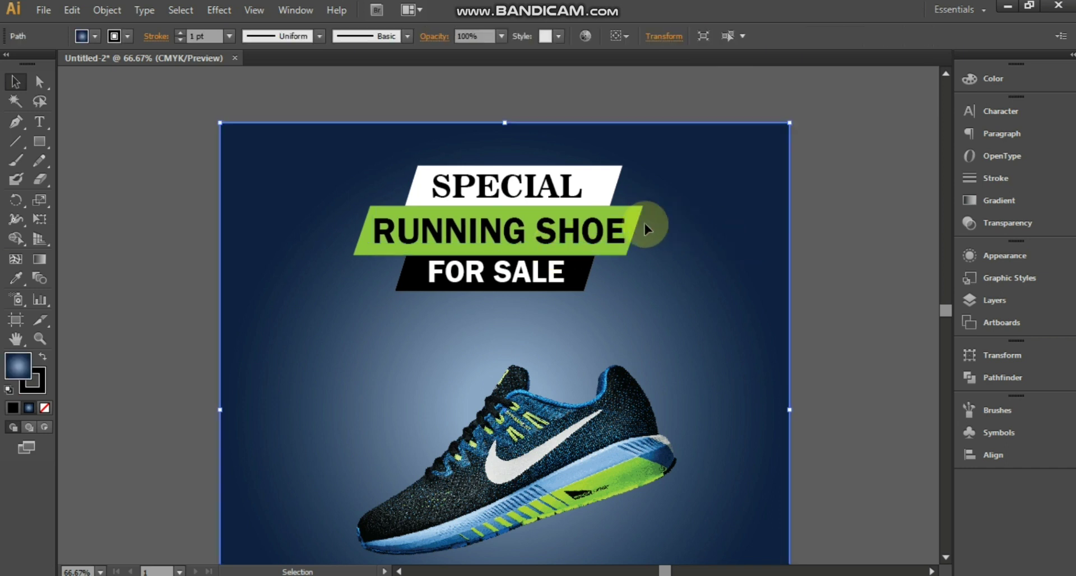
click(597, 185)
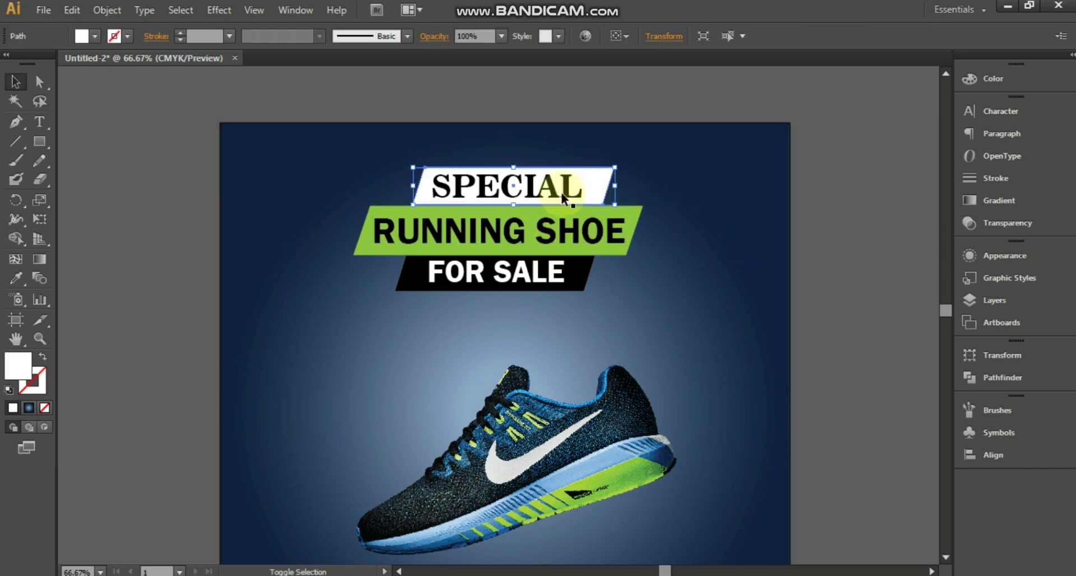
mouse_move(618, 185)
mouse_down()
mouse_move(596, 174)
mouse_move(594, 209)
mouse_up()
click(592, 266)
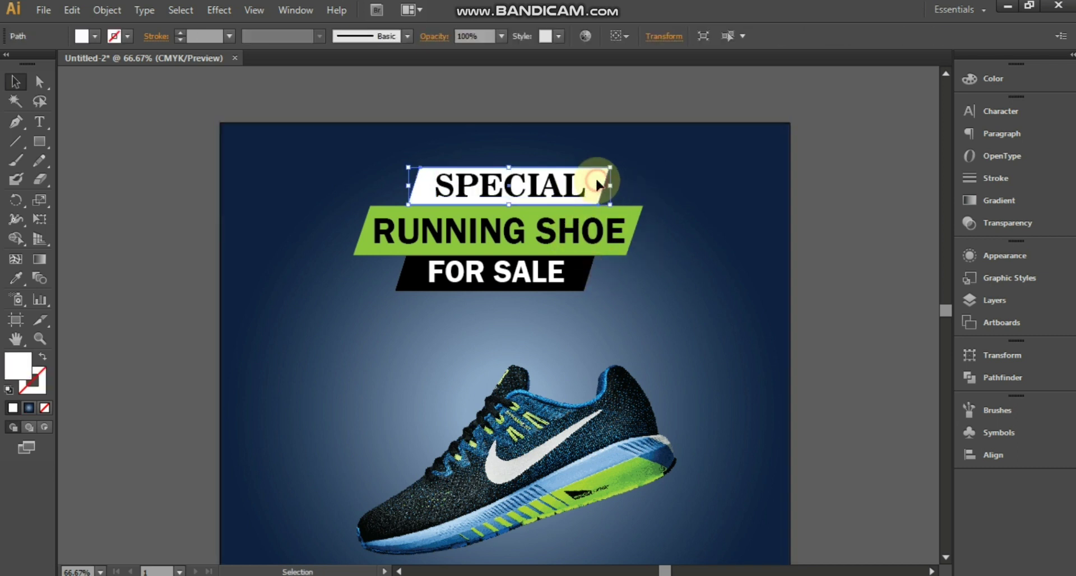
click(571, 323)
scroll(571, 318, down, 1)
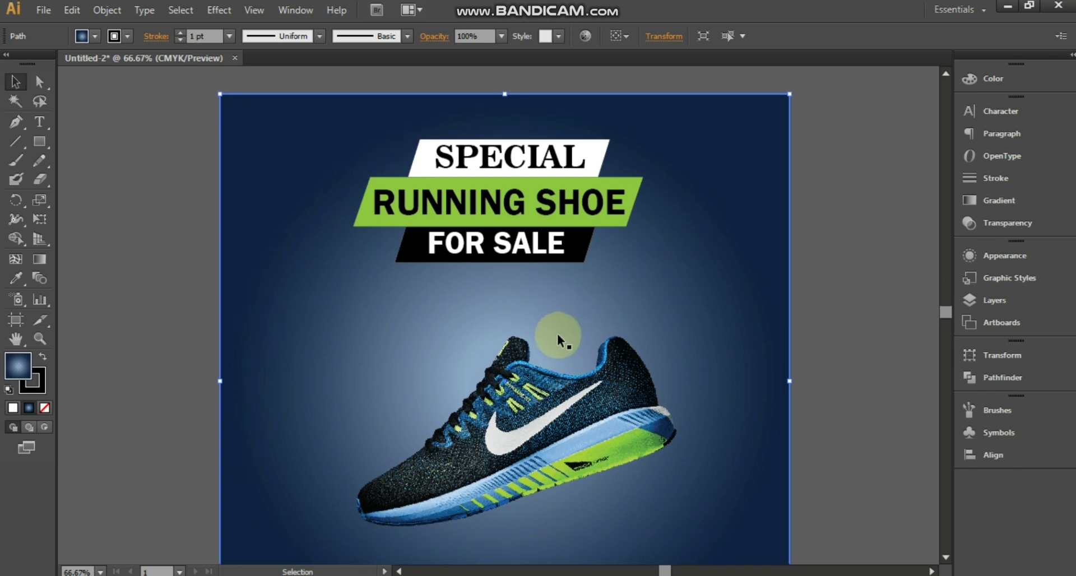
scroll(557, 335, down, 1)
scroll(555, 335, up, 1)
scroll(550, 337, up, 1)
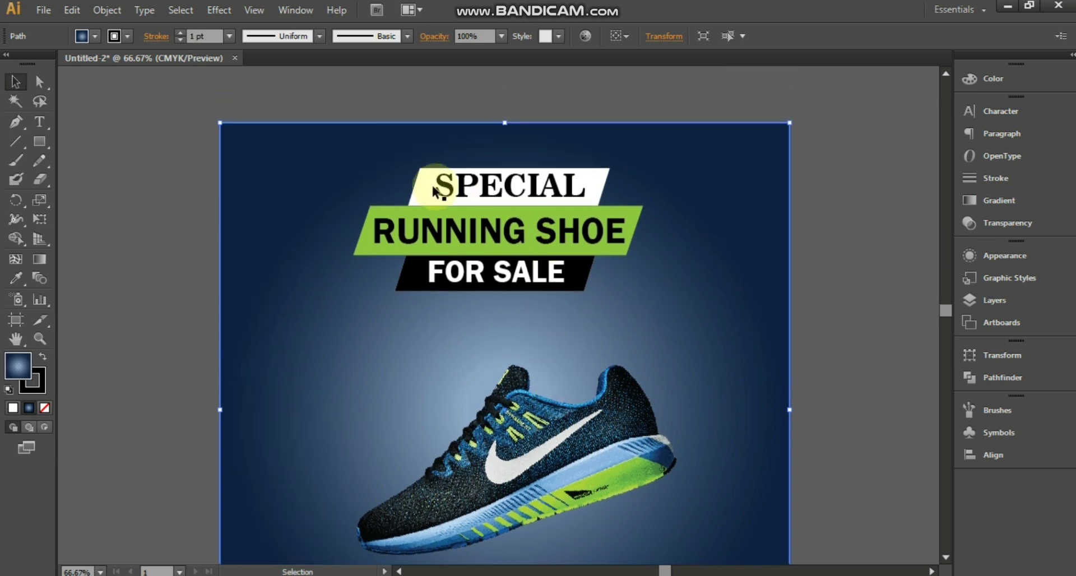
Step: Move the white, green and black FOR SALE banners up together
click(451, 192)
shift+click(387, 224)
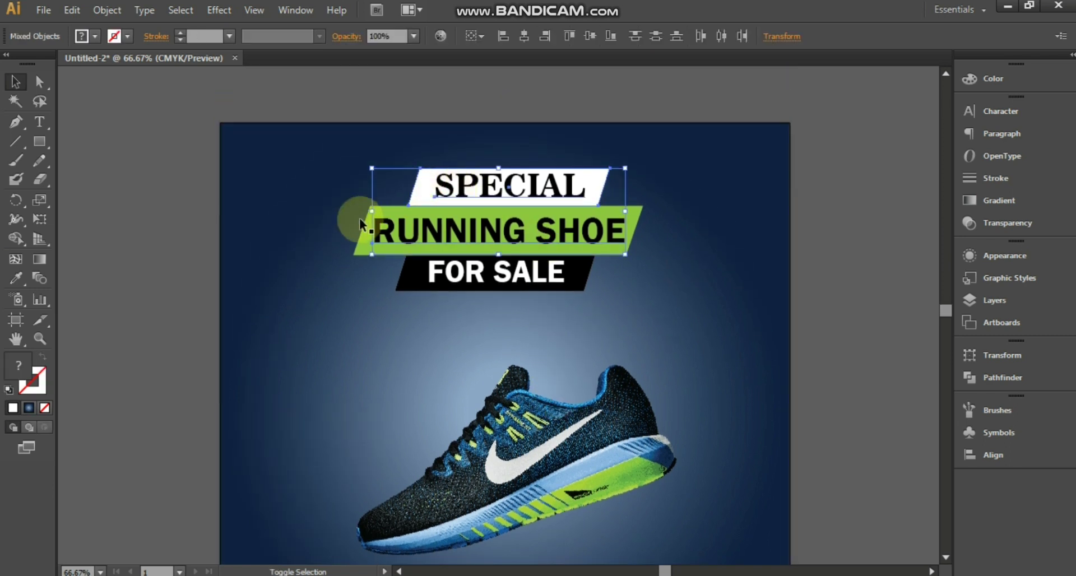
shift+click(443, 285)
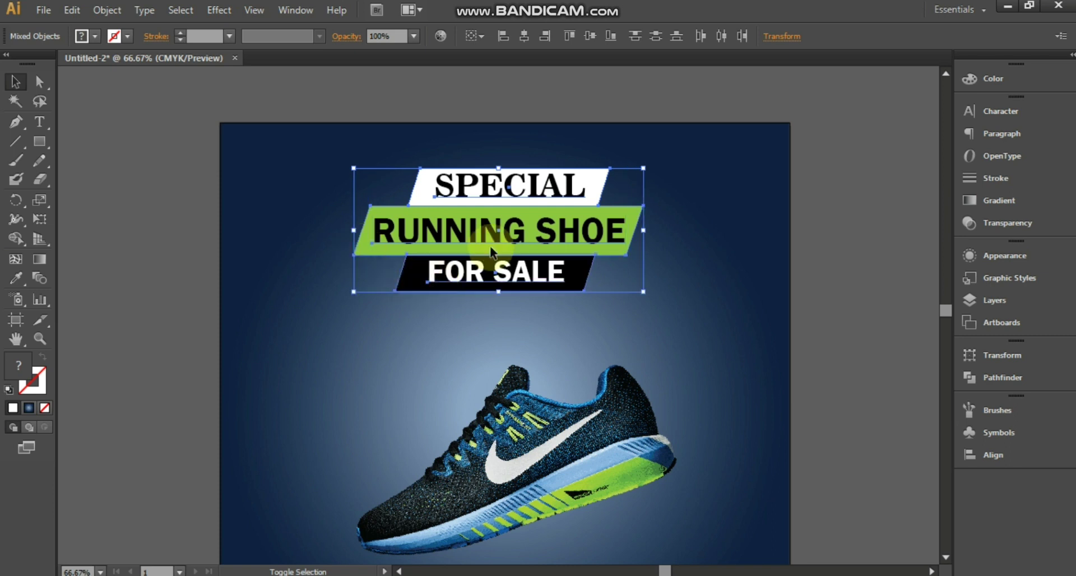
drag(510, 248, 520, 231)
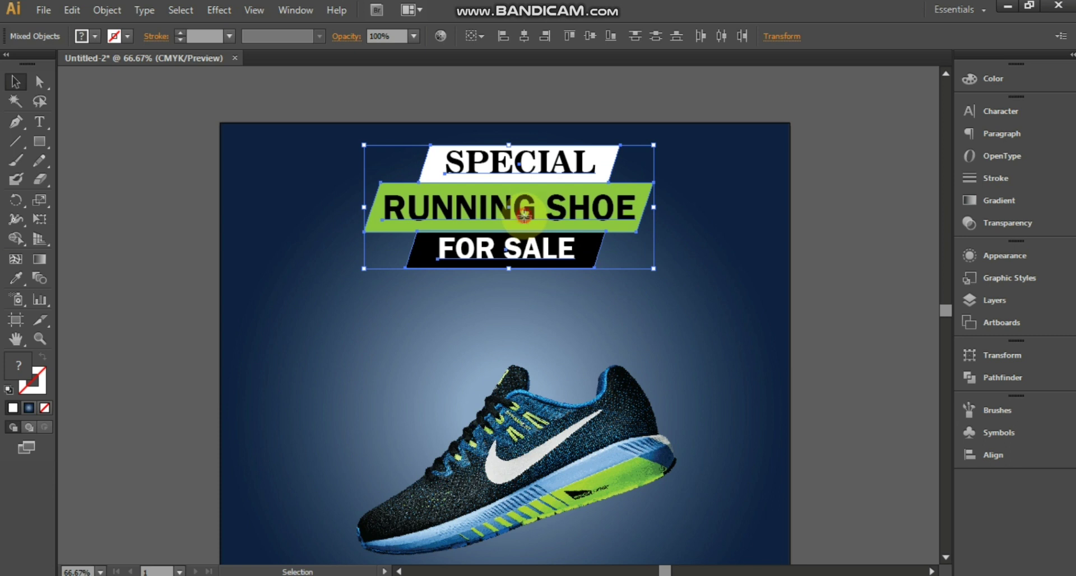
click(718, 221)
scroll(621, 286, down, 1)
Step: Create a 20-point star with radii 70 and 80 pt
key(ctrl+minus)
key(m)
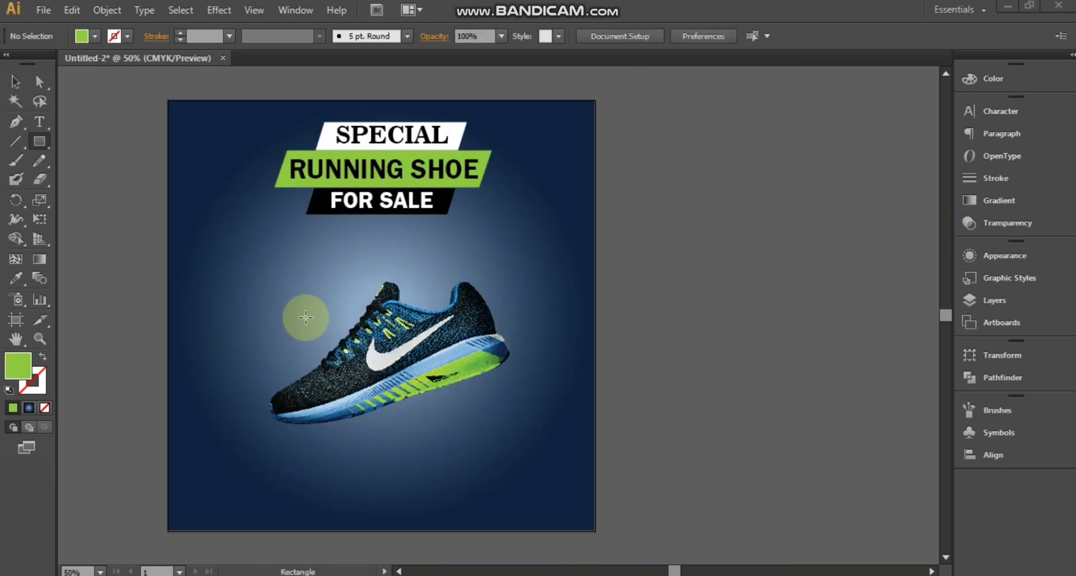
drag(39, 141, 107, 214)
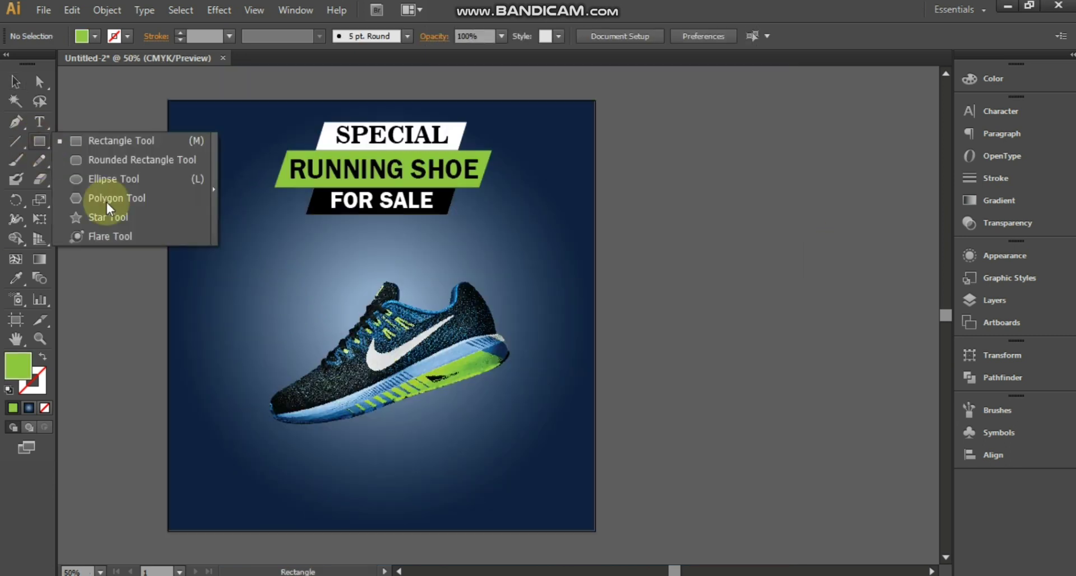
click(259, 278)
click(541, 281)
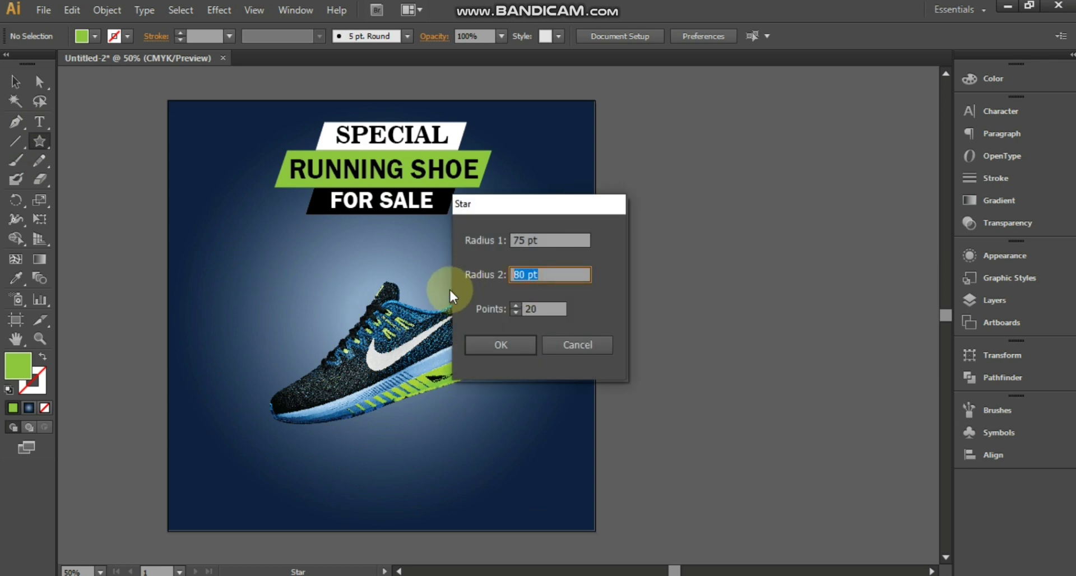
text(80)
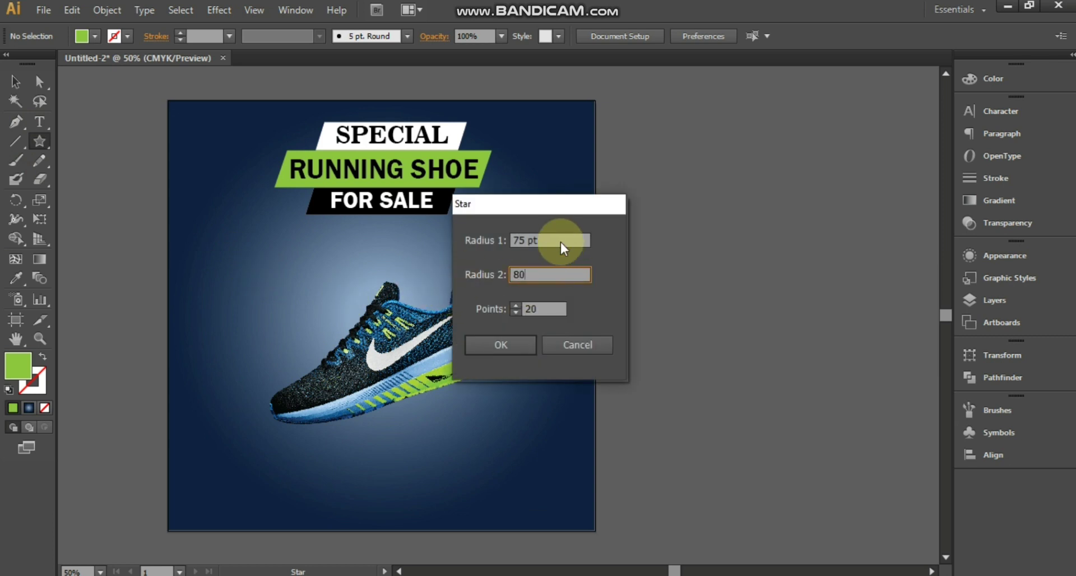
click(561, 242)
text(70)
click(495, 345)
Step: Move the green starburst to the left of the shoe
click(15, 81)
click(241, 259)
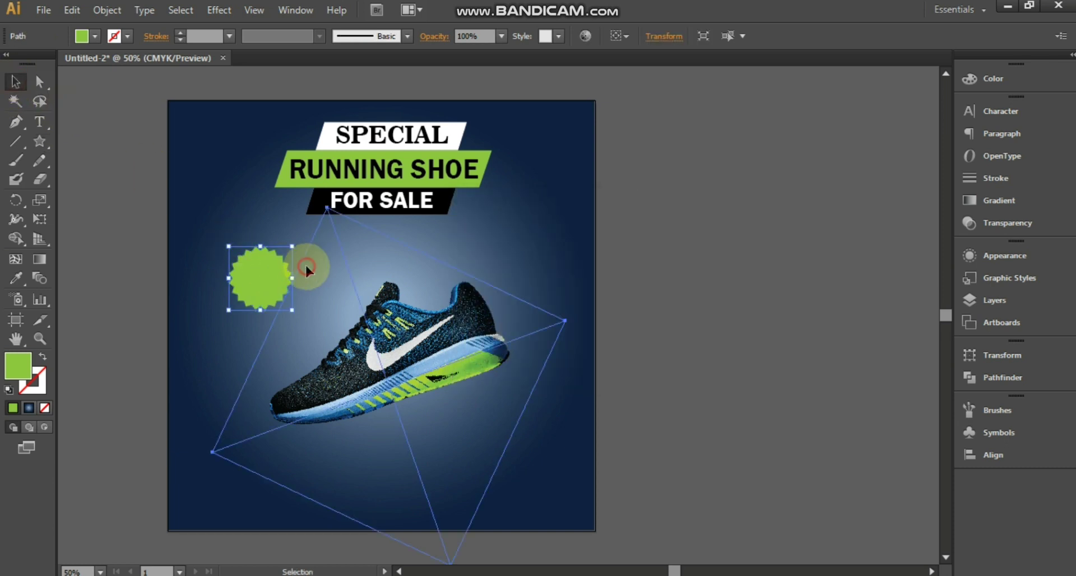
key(ctrl+equal)
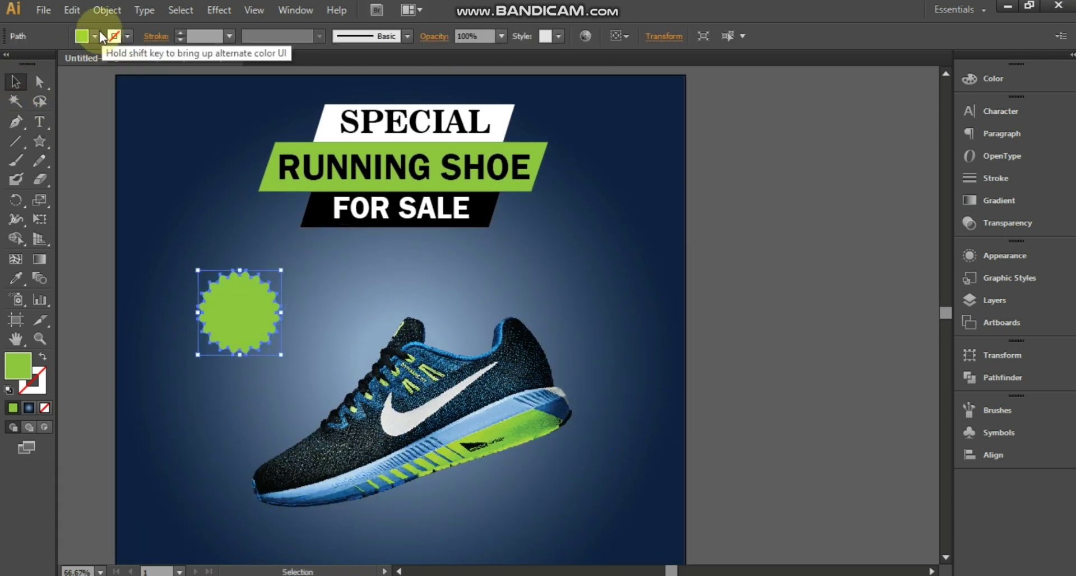
click(95, 37)
click(90, 37)
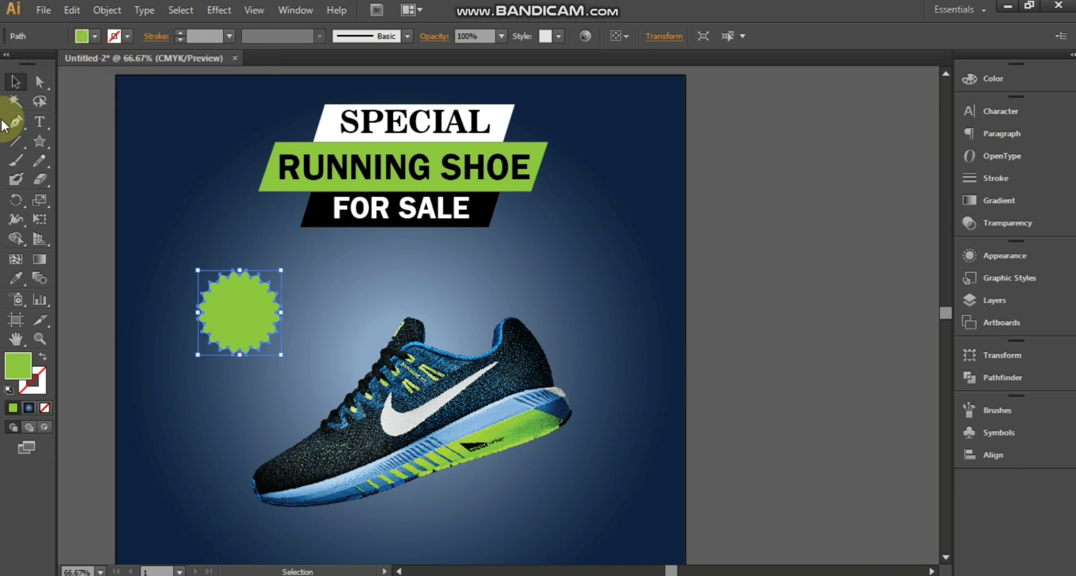
shift+click(283, 359)
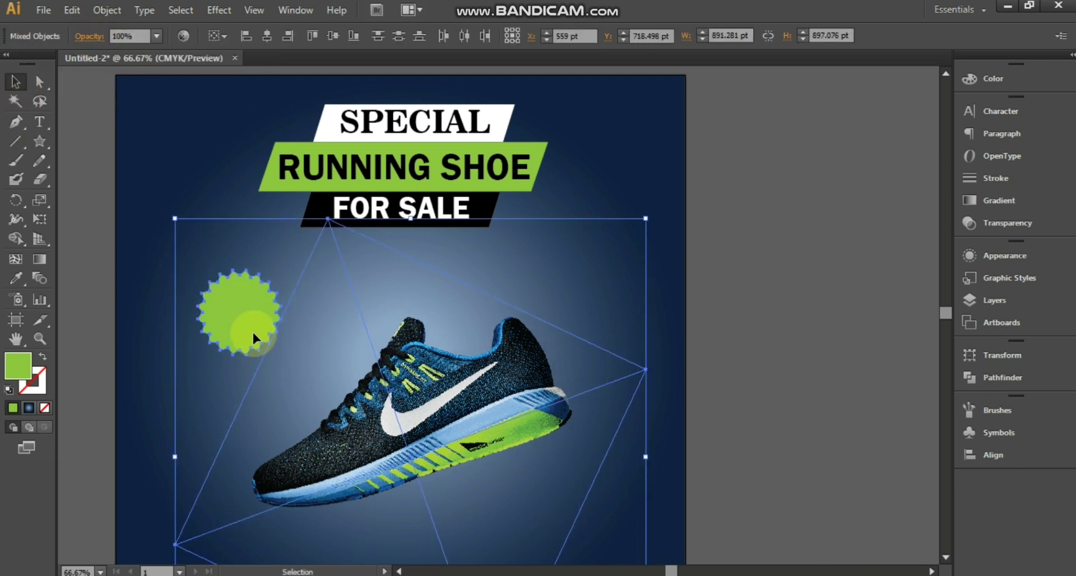
click(270, 318)
mouse_move(283, 360)
mouse_down()
mouse_move(241, 331)
mouse_move(235, 340)
mouse_move(245, 338)
mouse_up()
Step: Drag a copy of the FOR SALE text onto the starburst
click(159, 199)
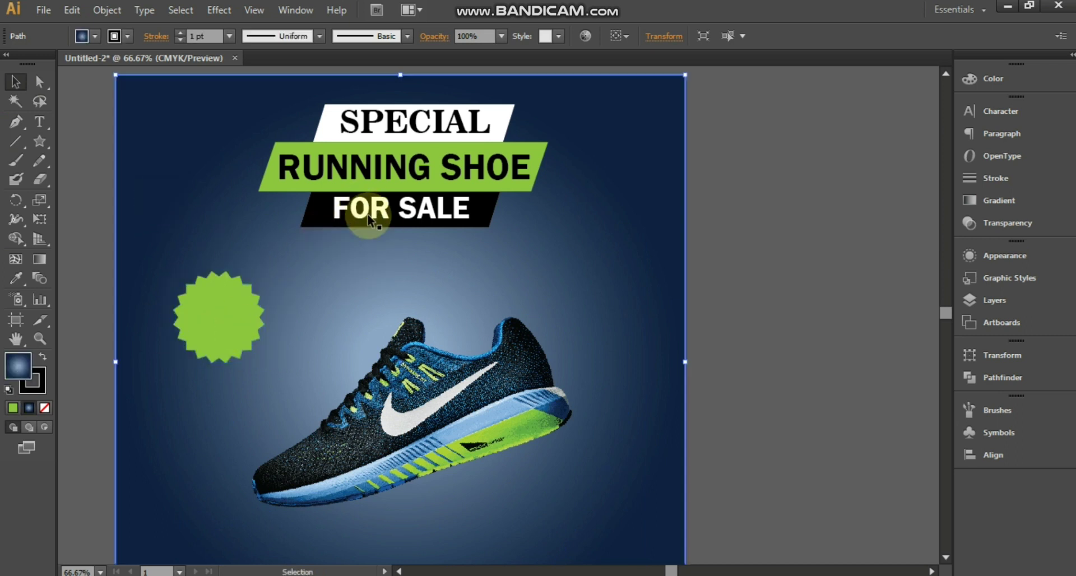
click(368, 216)
drag(370, 217, 239, 314)
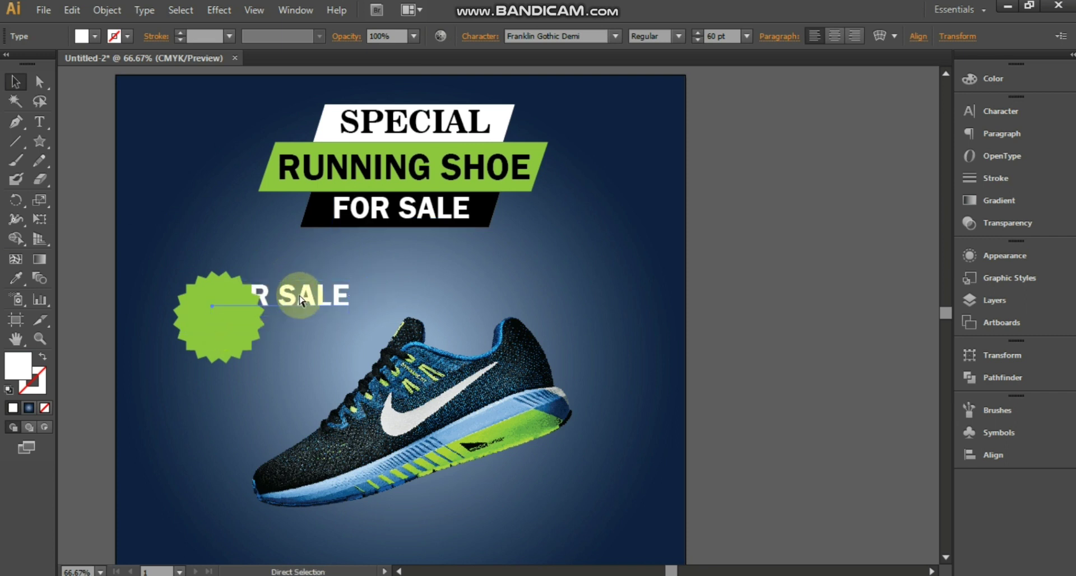
Step: Cancel the FOR SALE copy, then add an enlarged 50% label above the starburst
drag(240, 314, 367, 220)
click(38, 122)
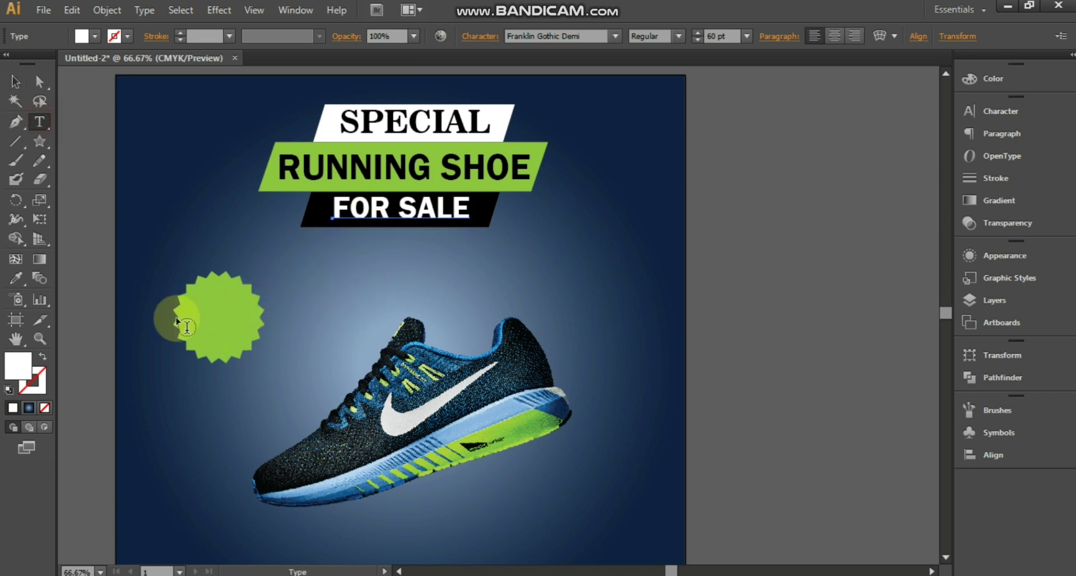
click(316, 277)
text(50)
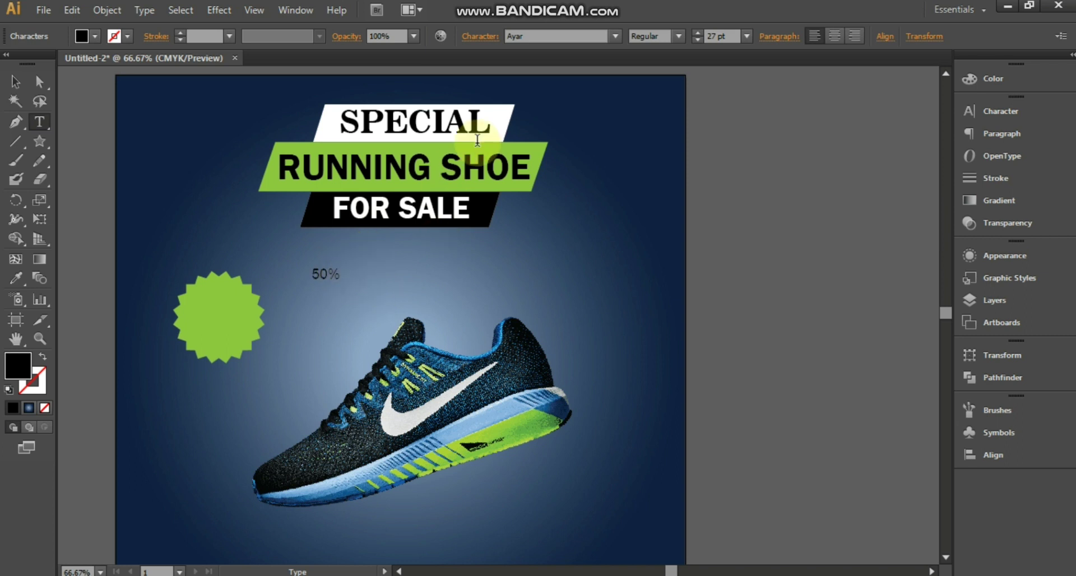
drag(336, 274, 311, 273)
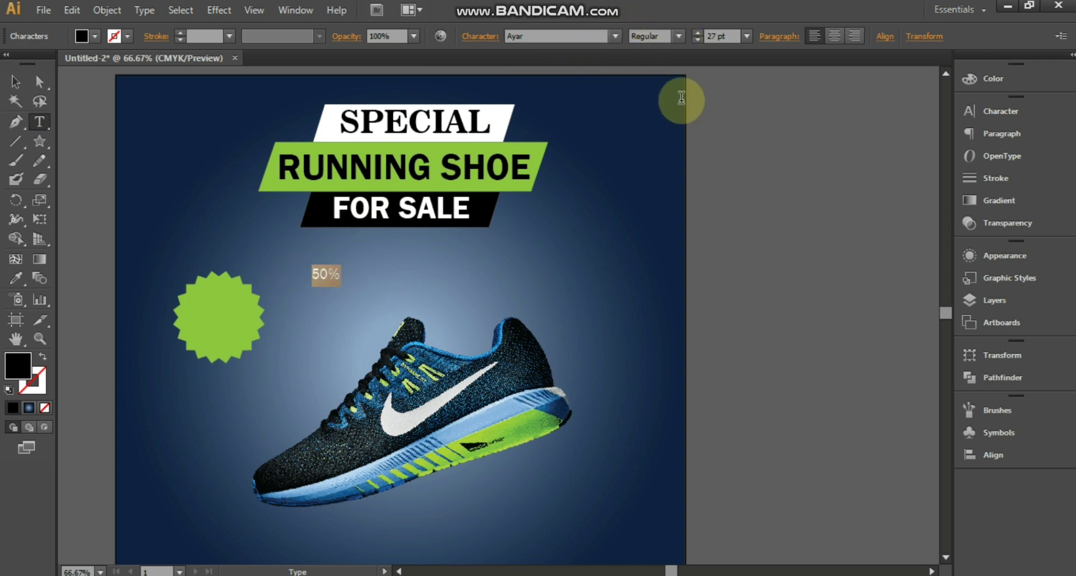
click(699, 32)
click(699, 32)
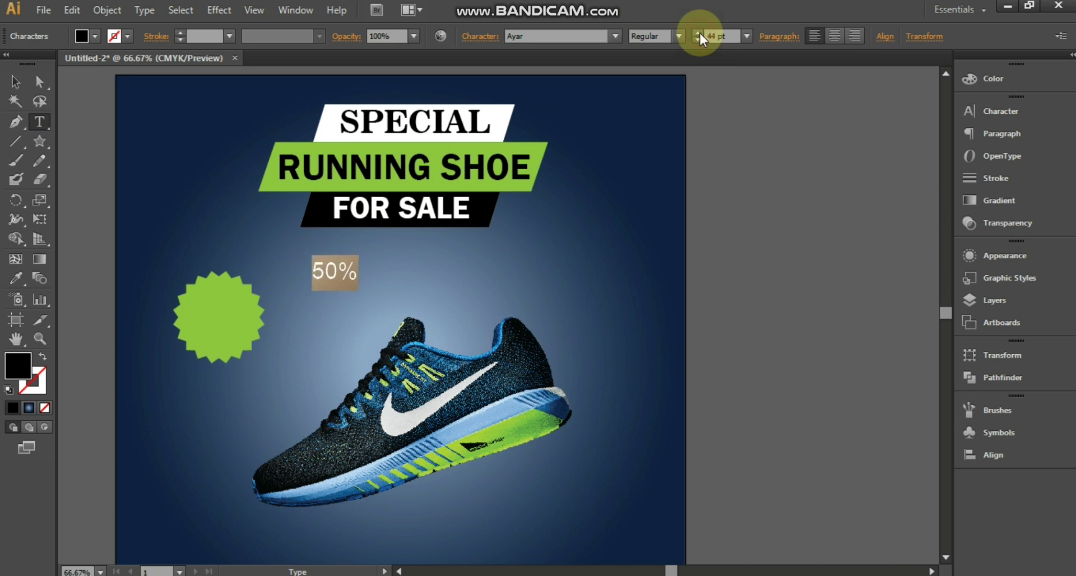
click(699, 32)
Step: Set the 50% label to Franklin Gothic Demi Regular at 62 pt
click(535, 37)
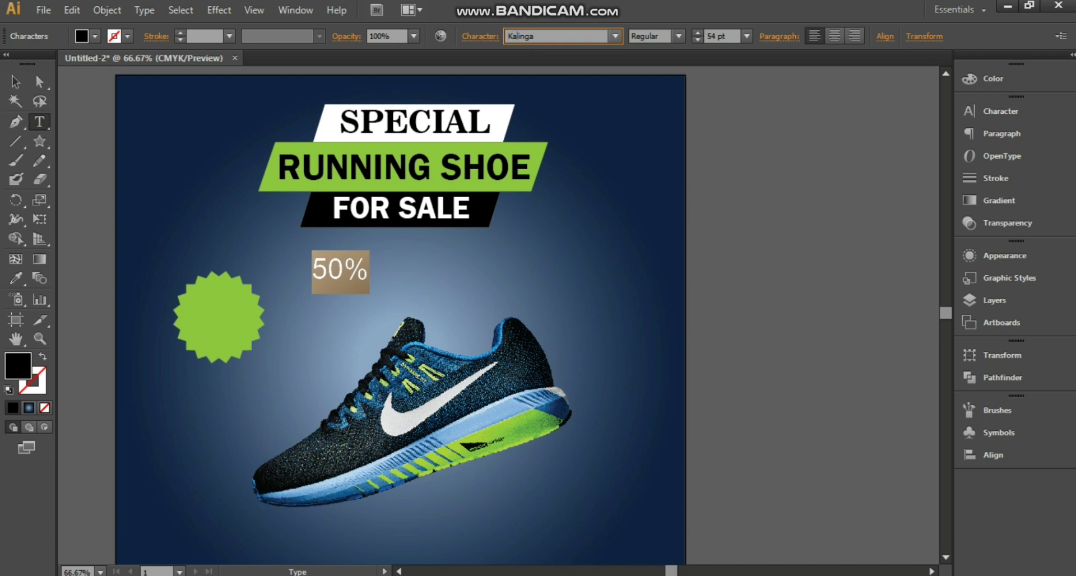
text(rank)
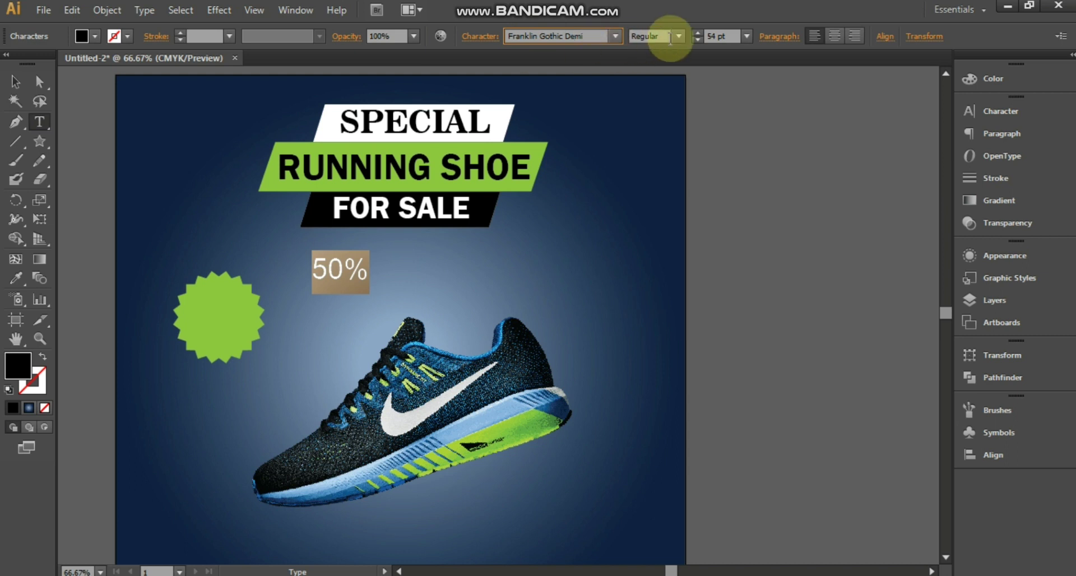
click(679, 36)
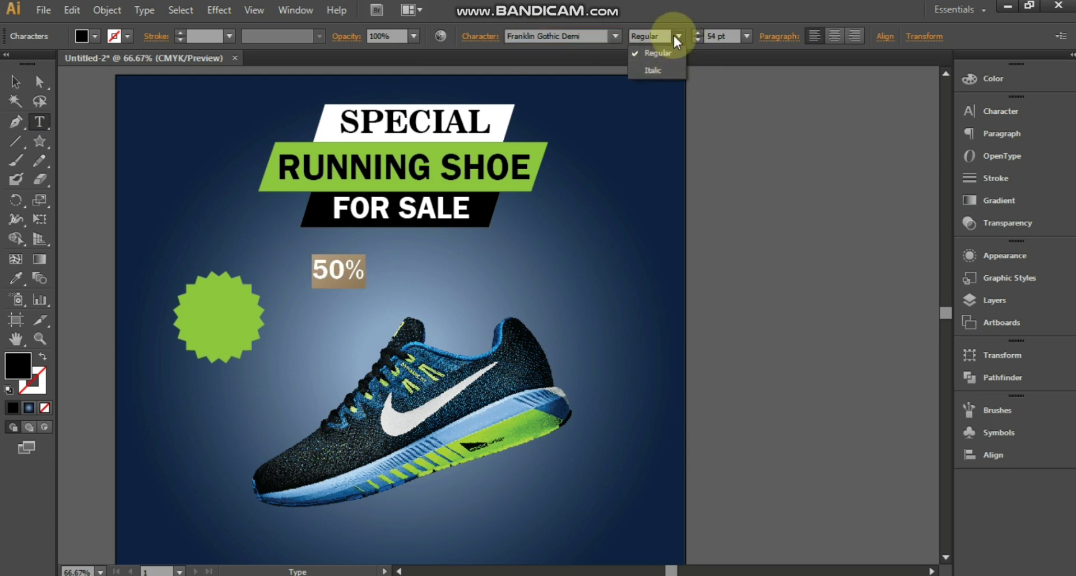
click(655, 59)
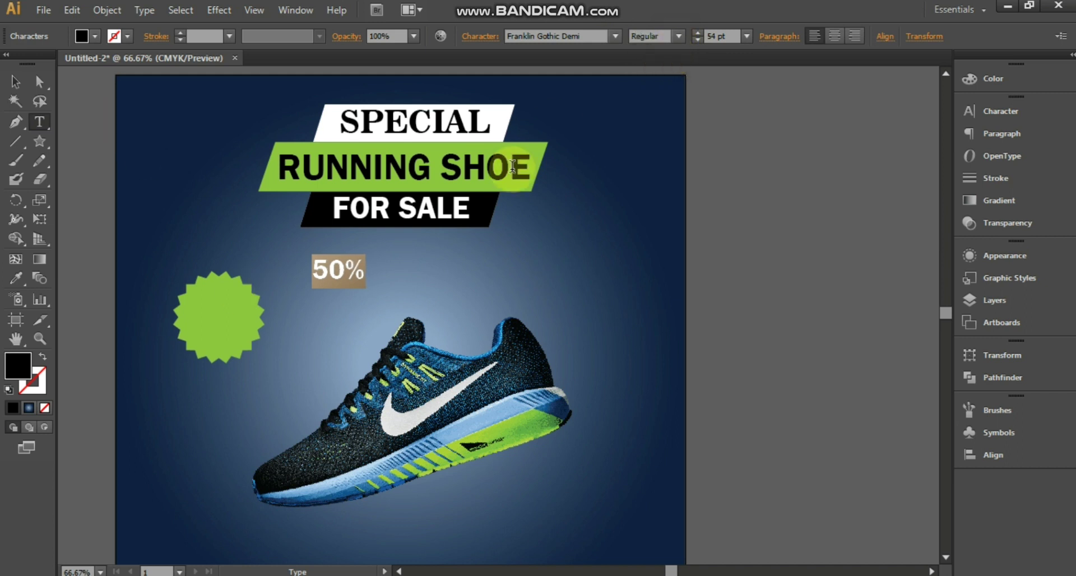
click(698, 32)
Step: Move the 50% label onto the green starburst and make it white
click(16, 82)
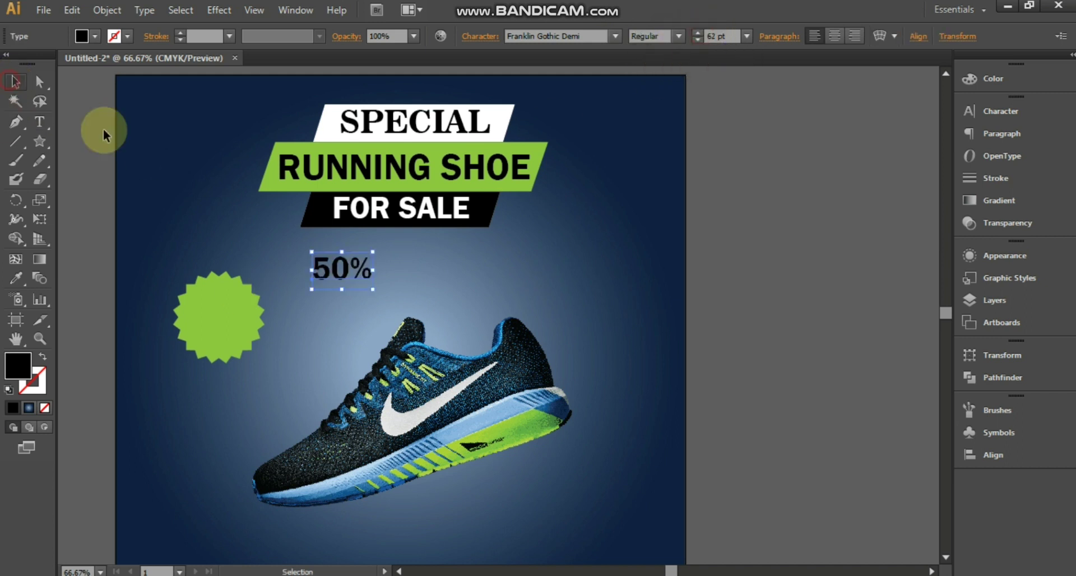
mouse_move(346, 274)
mouse_down()
mouse_move(220, 317)
mouse_move(222, 308)
mouse_up()
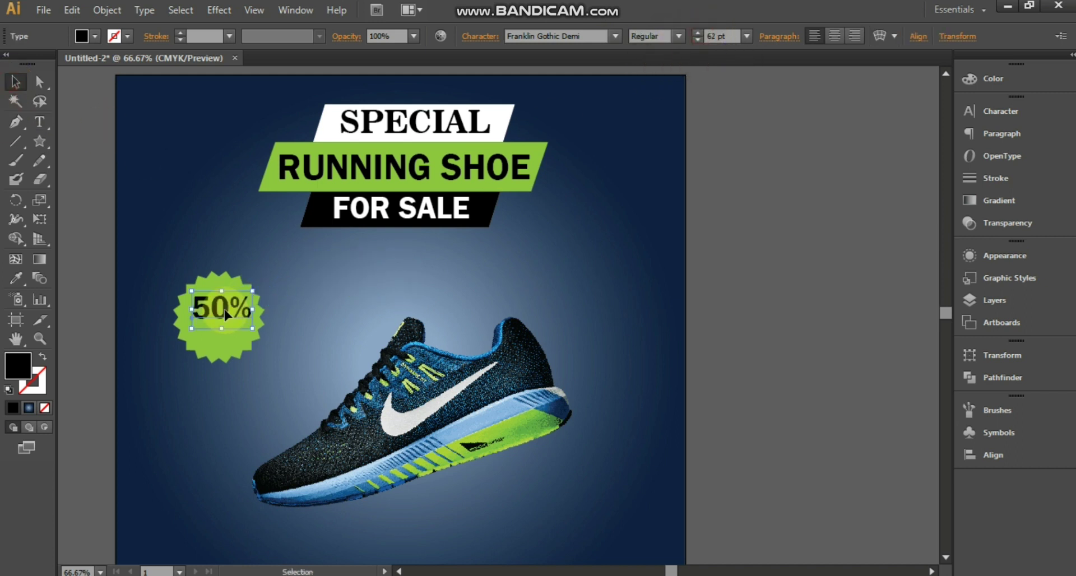
click(86, 37)
click(32, 63)
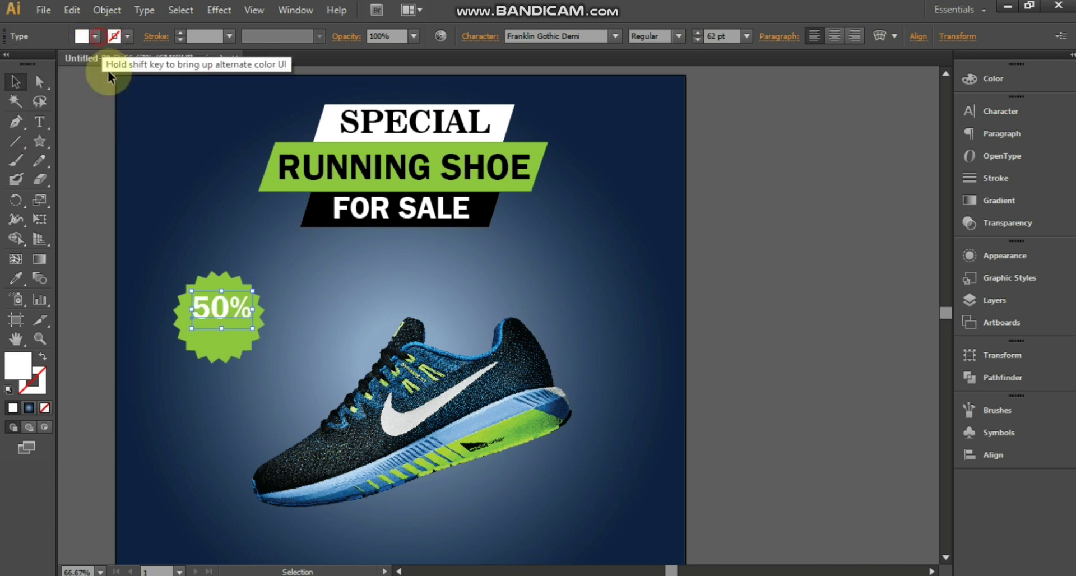
Step: Change the badge text to 50% OFF on two lines, centred on the starburst
click(39, 122)
click(231, 309)
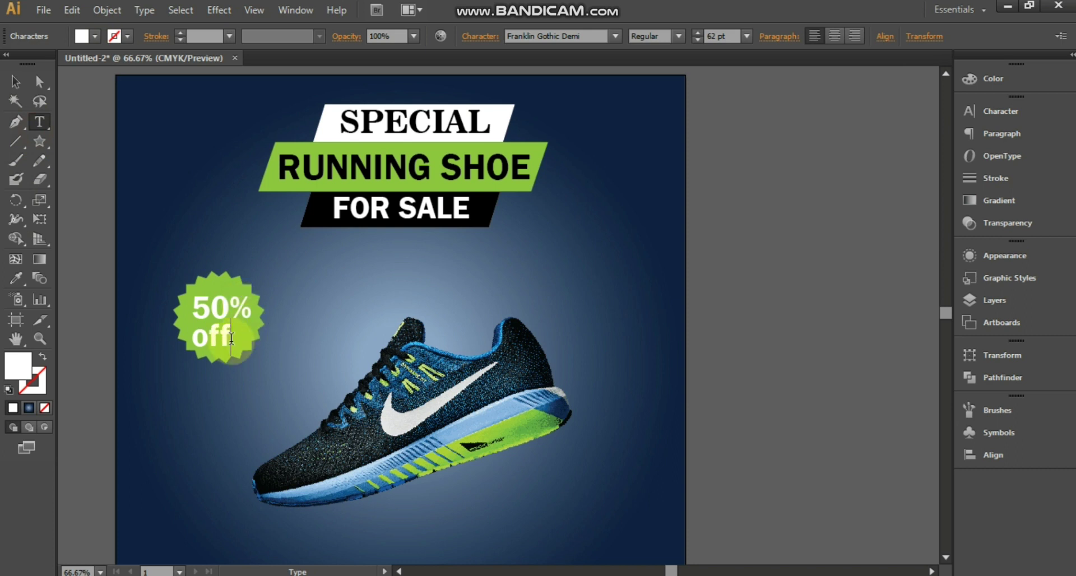
drag(251, 308, 192, 309)
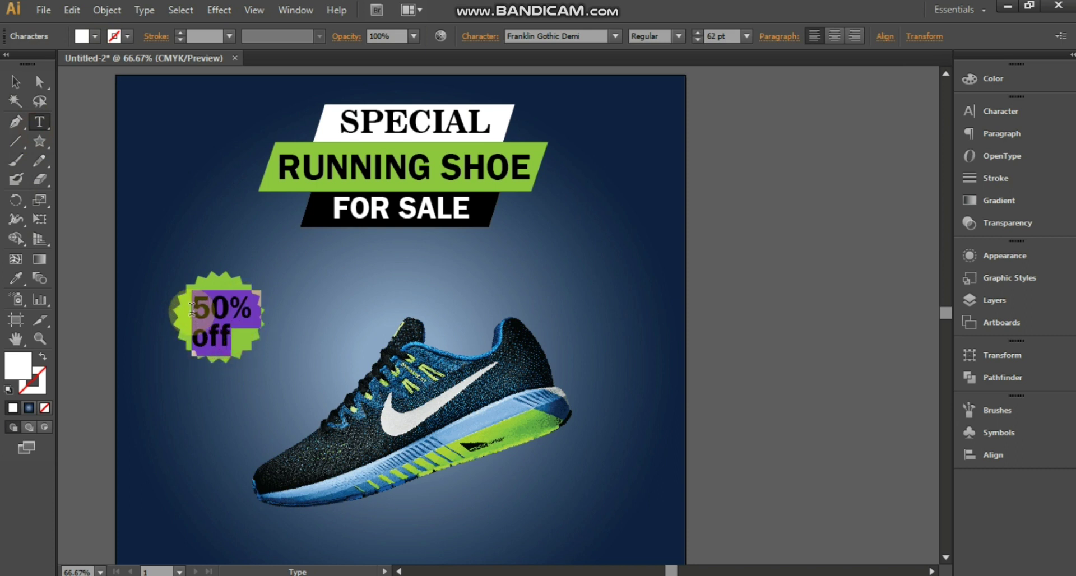
text(5)
key(BackSpace)
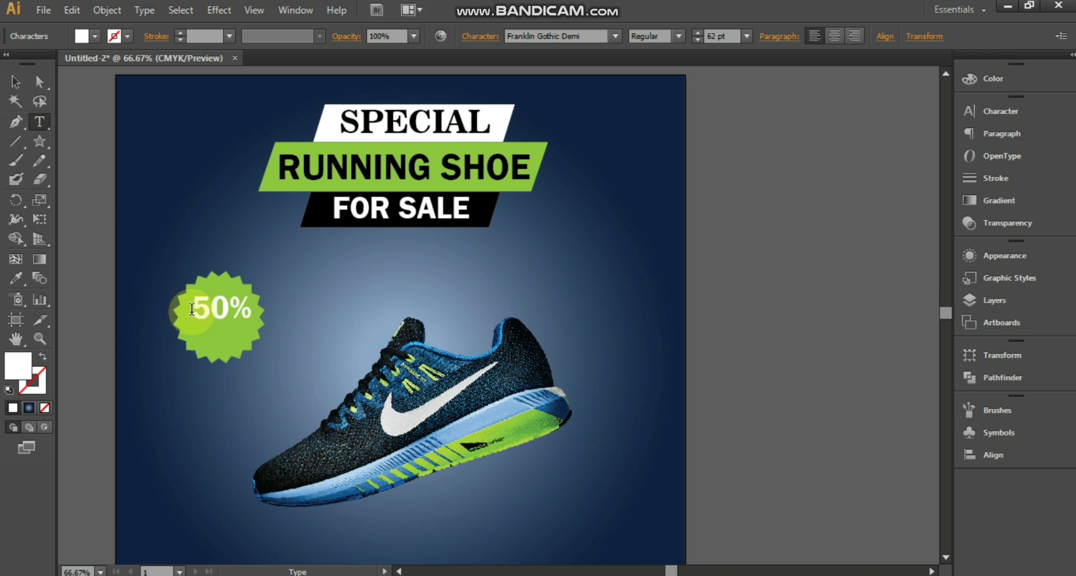
text(OFF)
drag(249, 336, 192, 337)
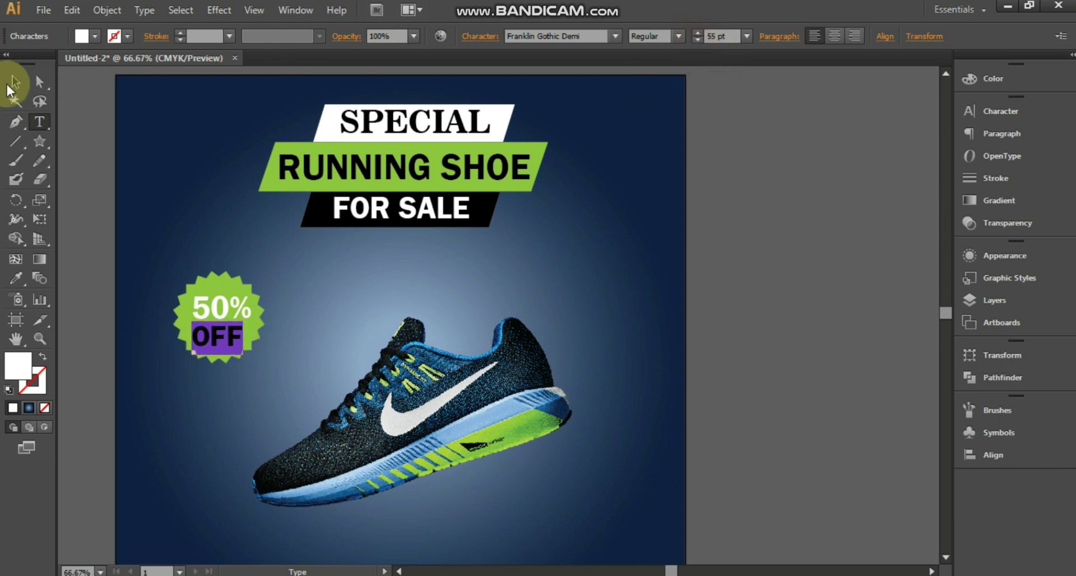
click(15, 82)
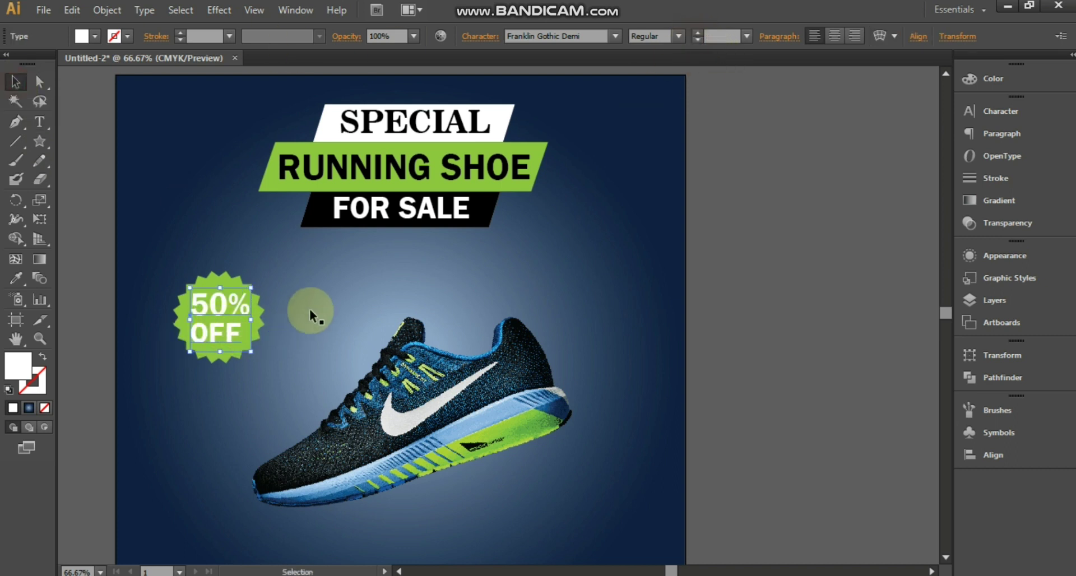
drag(238, 337, 236, 333)
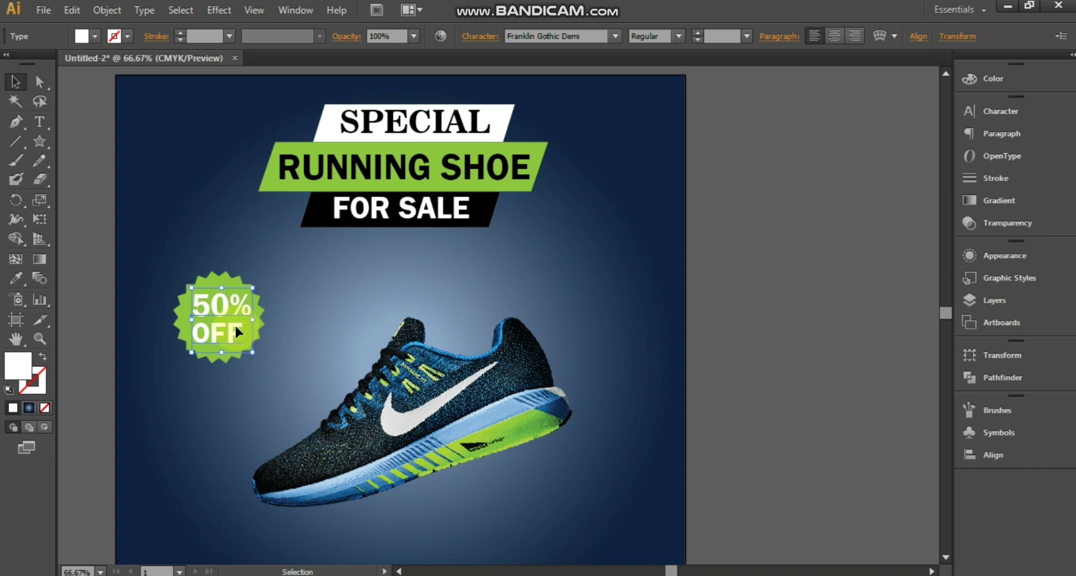
click(232, 392)
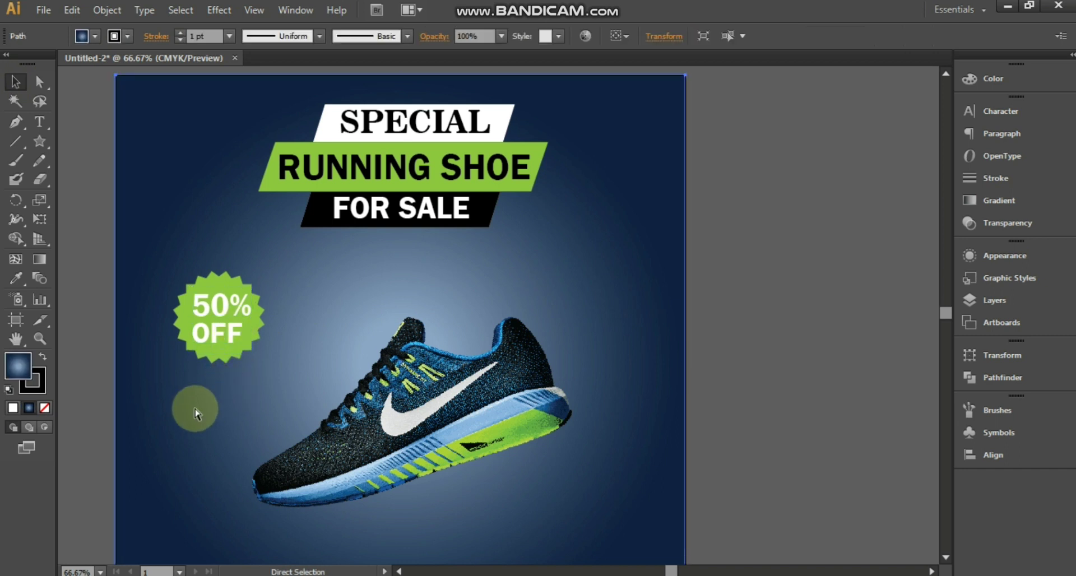
Step: Draw a green-filled rounded rectangle button below the shoe at 100% zoom
key(ctrl+minus)
scroll(439, 356, down, 3)
key(ctrl+plus)
mouse_move(433, 420)
mouse_down()
mouse_move(465, 392)
mouse_move(615, 322)
mouse_up()
key(ctrl+plus)
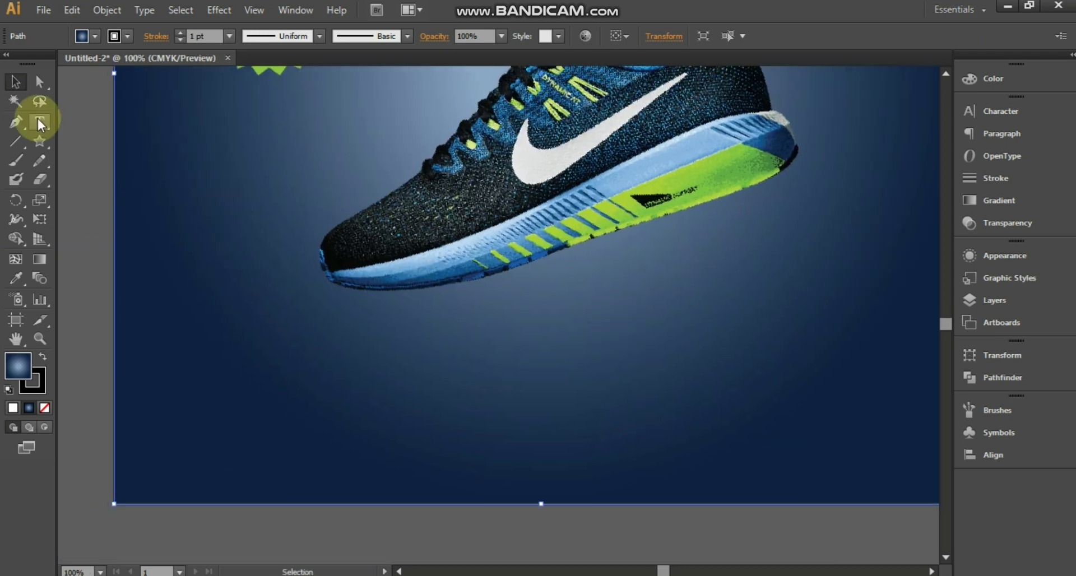
drag(40, 145, 119, 164)
mouse_move(196, 417)
mouse_down()
mouse_move(449, 473)
mouse_move(447, 463)
mouse_up()
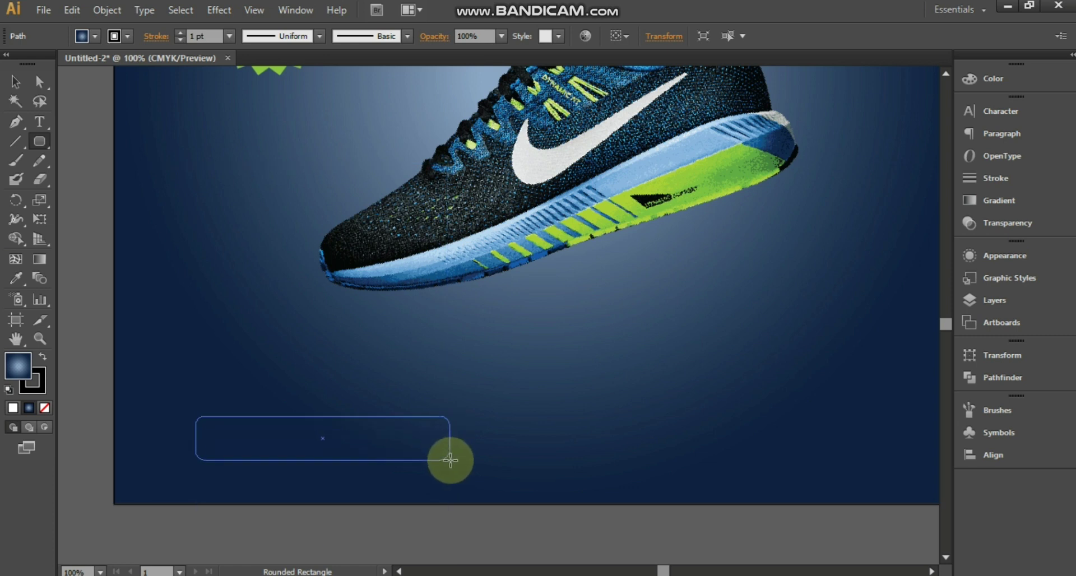
drag(446, 430, 446, 460)
click(82, 37)
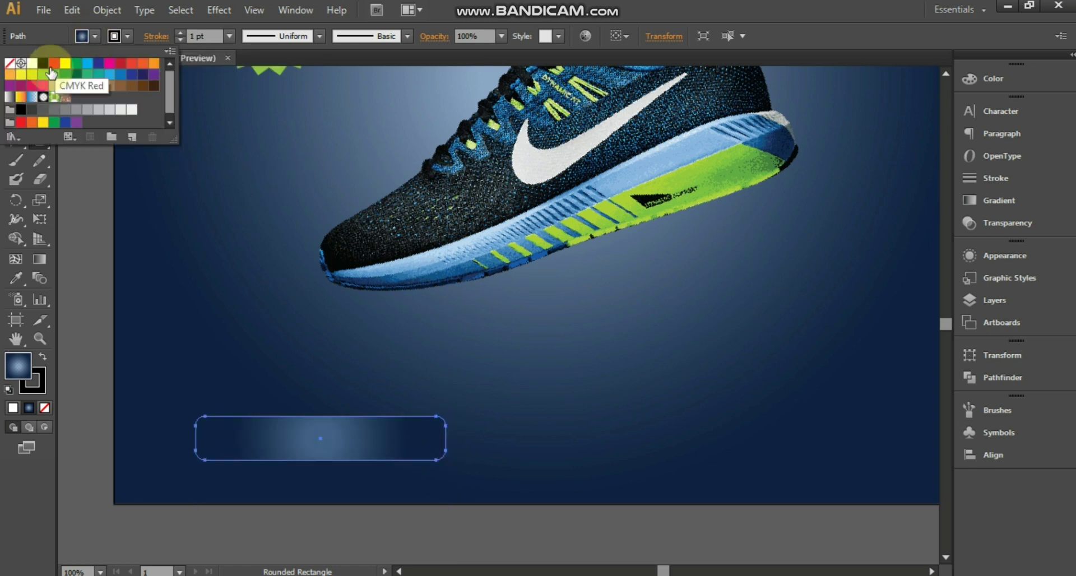
click(67, 84)
click(95, 36)
Step: Add OLDER NOW text in Ayar 33 pt and drag it onto the green button
click(39, 122)
click(259, 348)
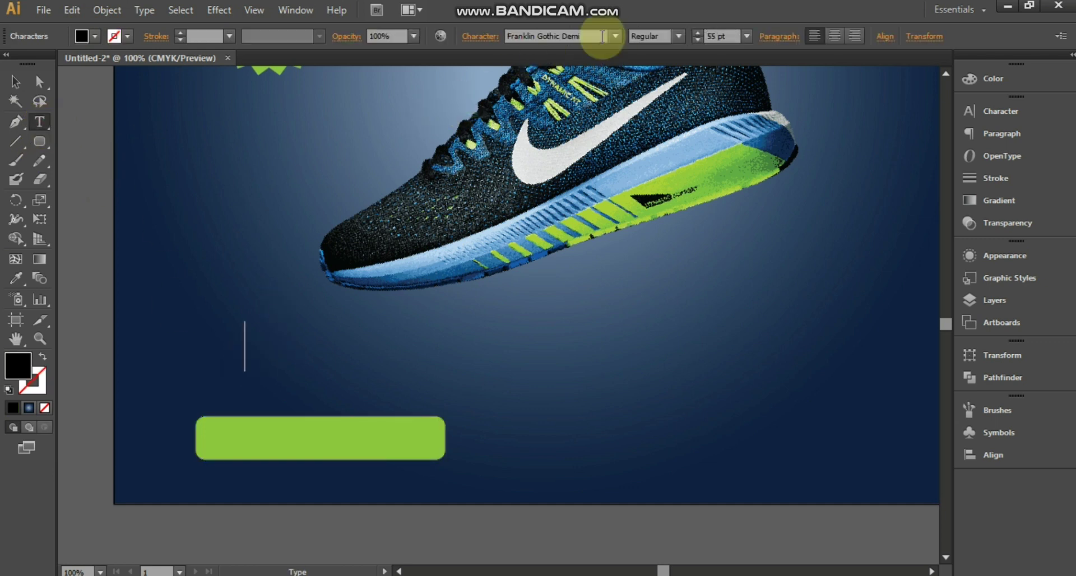
click(598, 40)
click(533, 52)
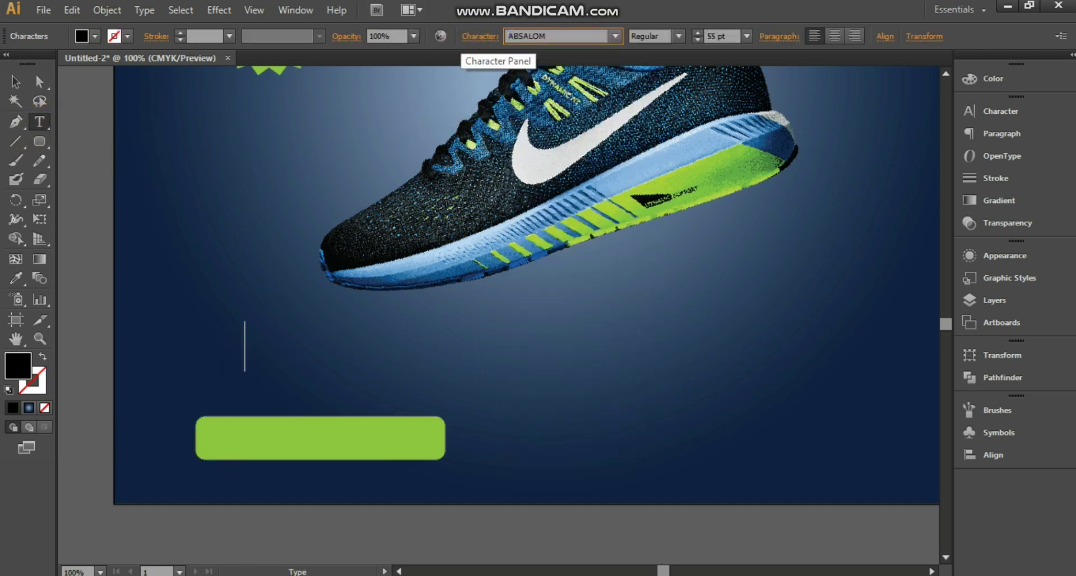
text(Ayar)
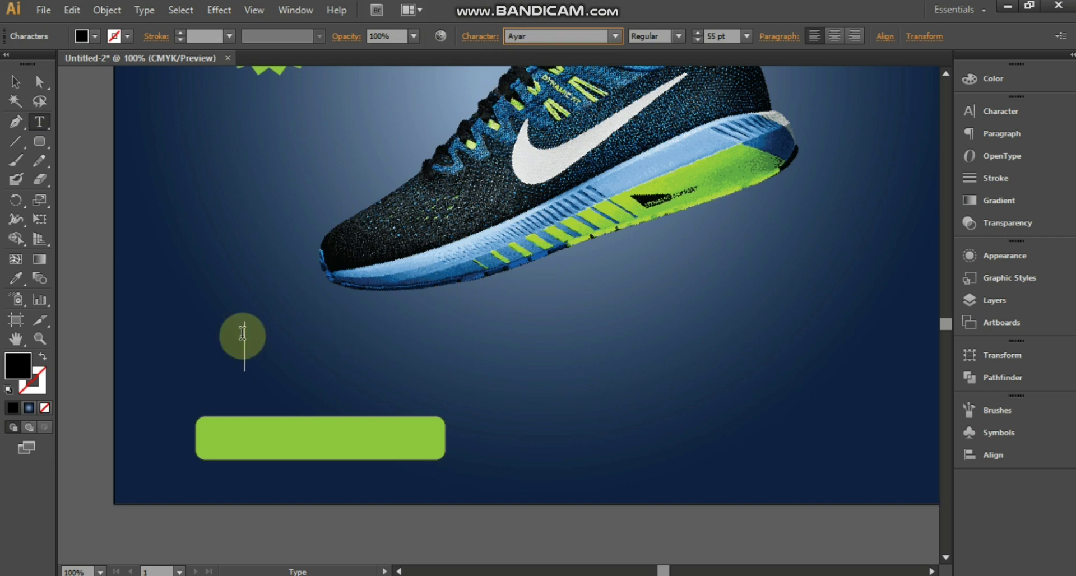
key(Return)
click(707, 36)
text(33)
text(OLDERNOW)
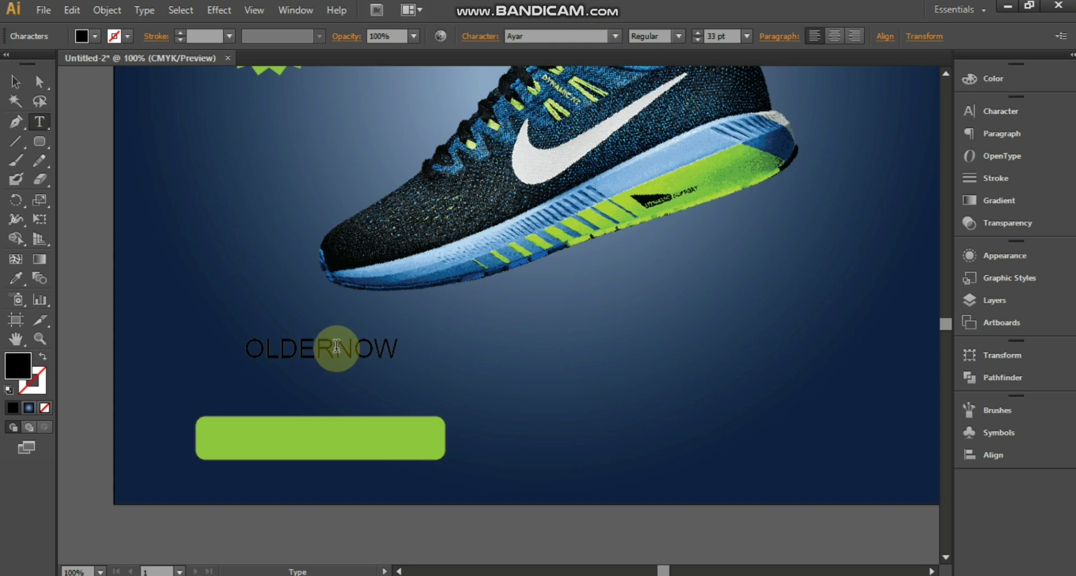
click(341, 348)
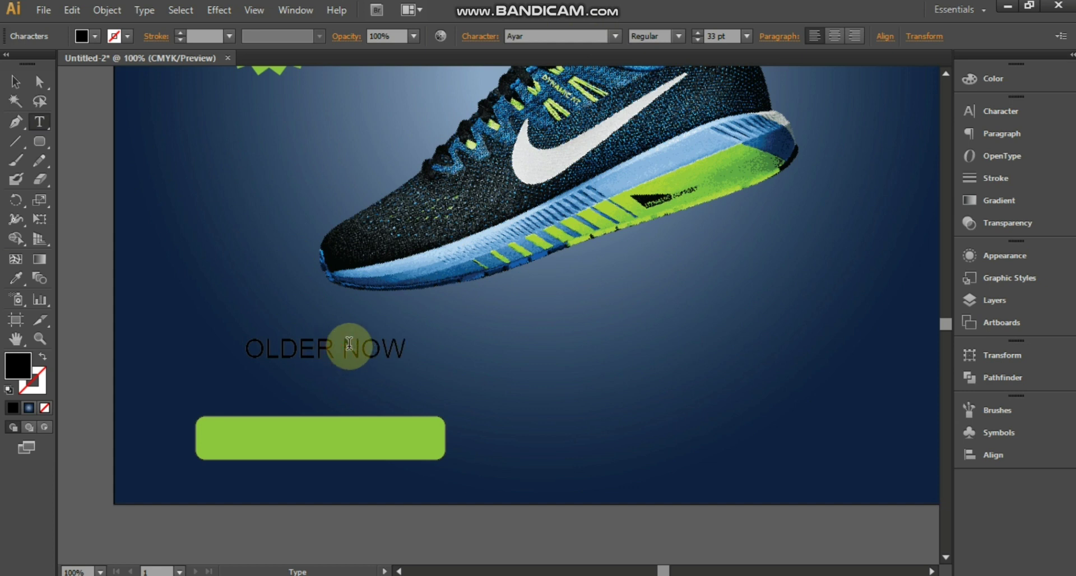
click(14, 83)
drag(344, 350, 334, 438)
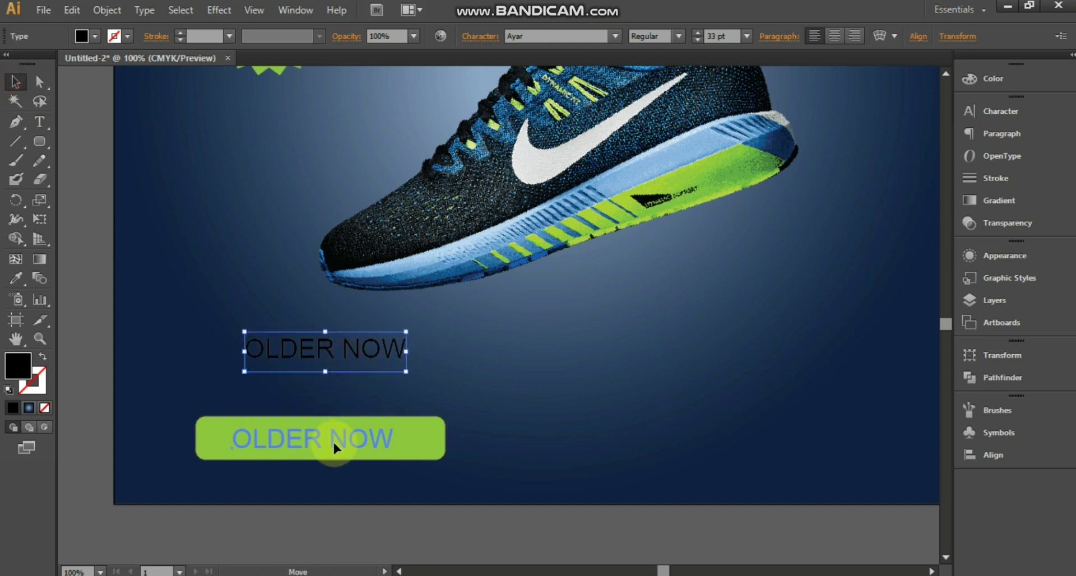
Step: Trim the green button's right, left and top edges to fit the OLDER NOW label
key(Escape)
drag(363, 442, 358, 440)
click(443, 431)
drag(443, 432, 408, 438)
click(312, 464)
click(193, 439)
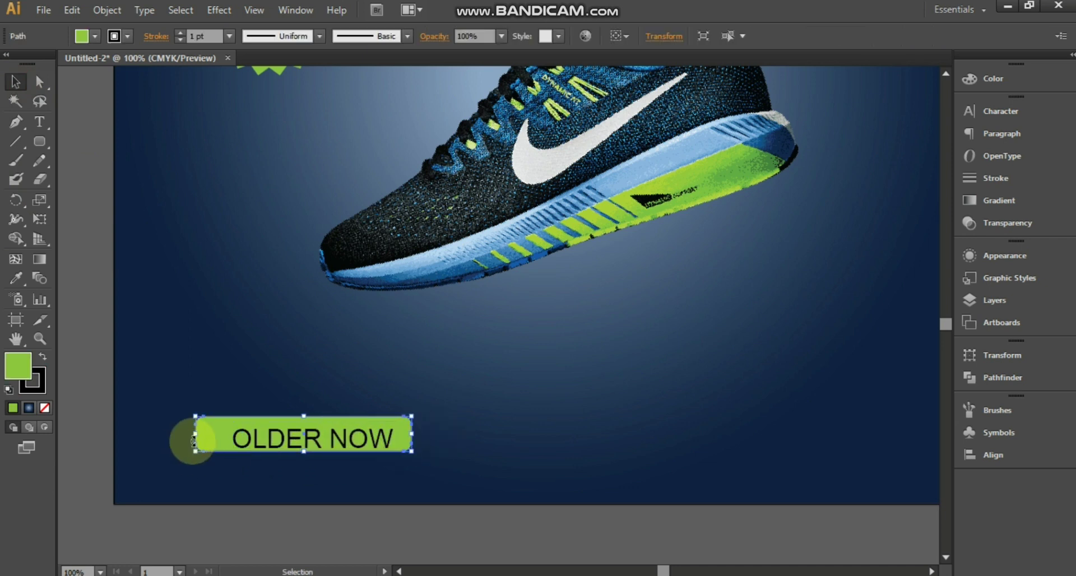
drag(193, 439, 214, 439)
drag(313, 416, 313, 422)
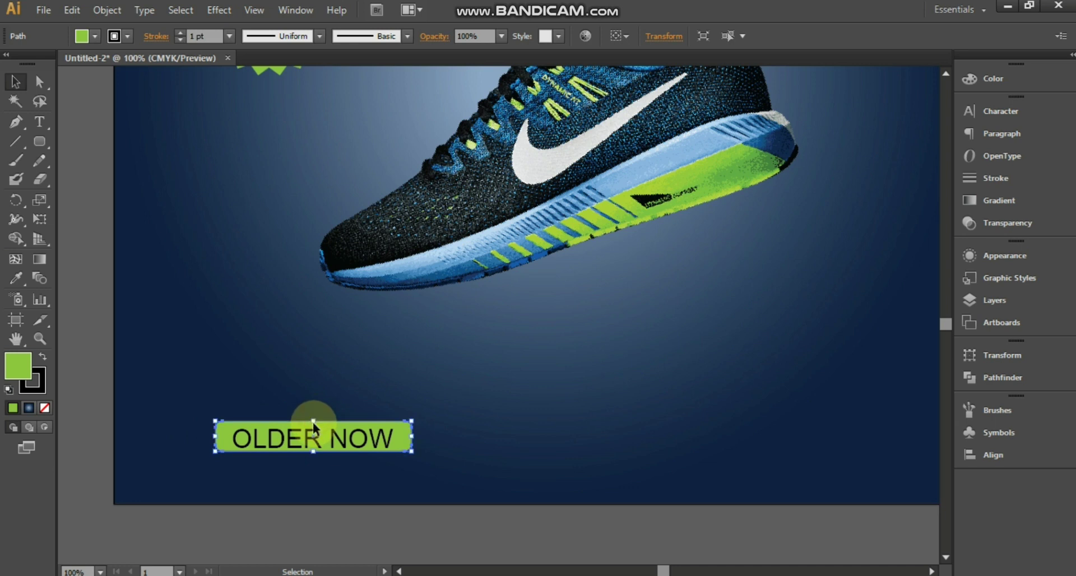
Step: Duplicate the OLDER NOW button with its text to the artboard's lower right
click(311, 442)
click(464, 431)
click(306, 452)
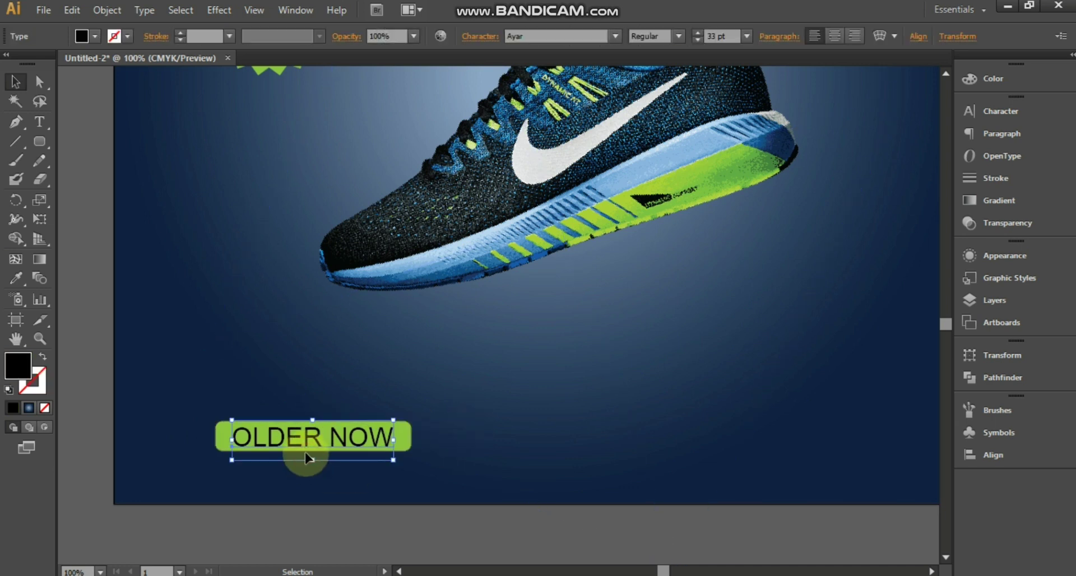
shift+click(222, 441)
drag(360, 445, 885, 441)
mouse_move(754, 476)
mouse_down()
mouse_move(527, 481)
mouse_move(652, 449)
mouse_move(662, 423)
mouse_up()
Step: Change the copied button's label to CALL NOW
shift+click(694, 415)
shift+click(686, 423)
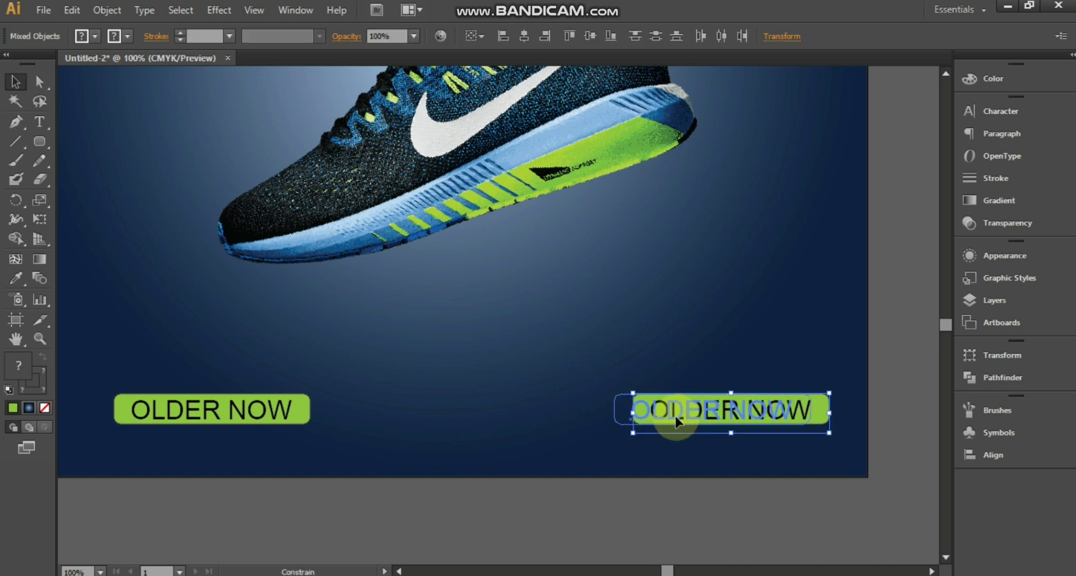
click(40, 122)
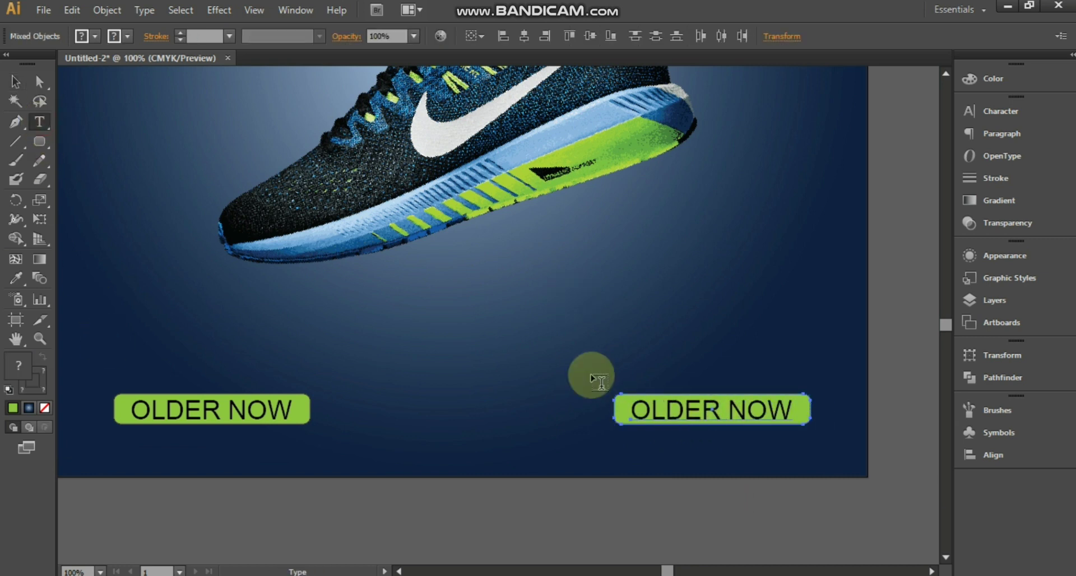
click(638, 409)
key(ctrl+a)
text(CA)
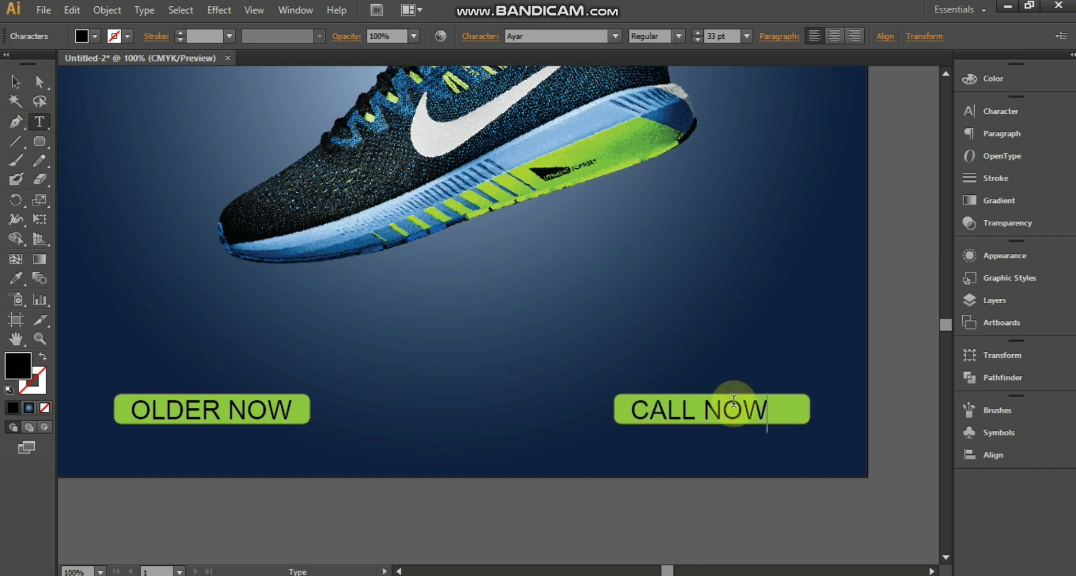
click(15, 82)
Step: Narrow the CALL NOW button and centre its text on it
click(749, 418)
drag(750, 416, 805, 409)
click(810, 409)
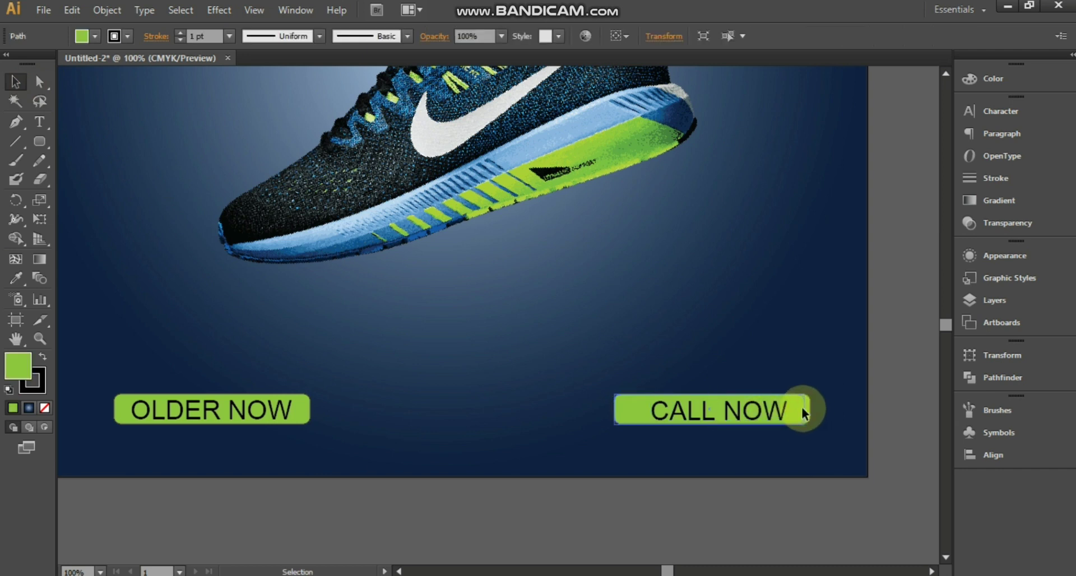
drag(614, 410, 626, 410)
shift+click(639, 415)
click(524, 37)
click(590, 36)
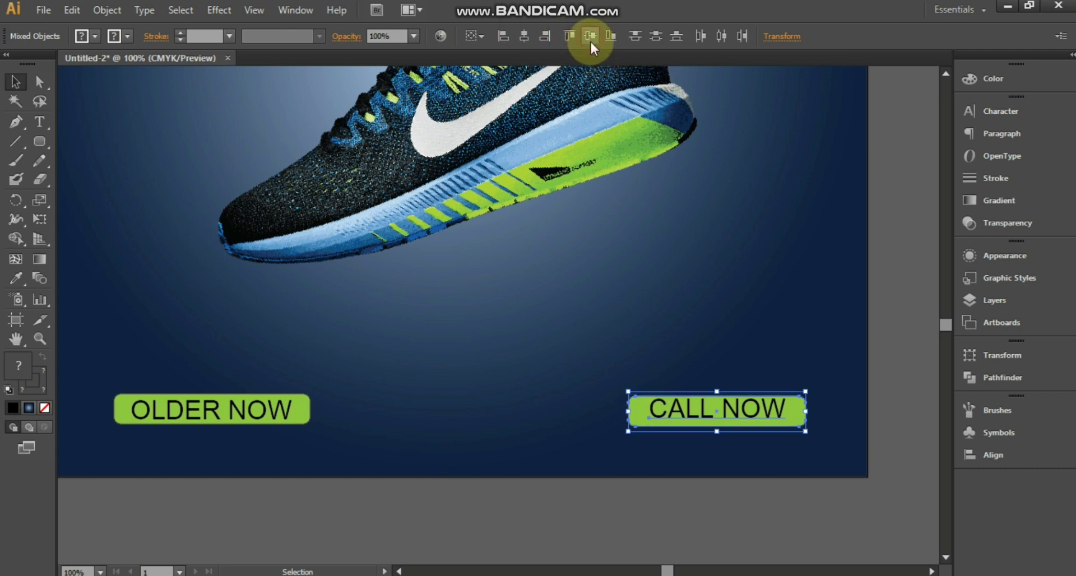
click(758, 275)
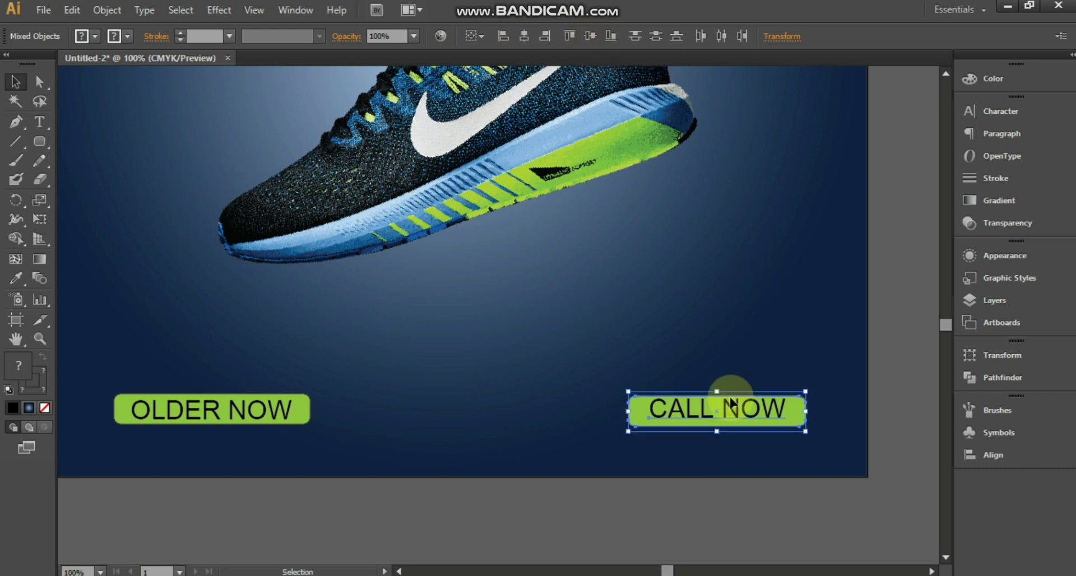
click(737, 415)
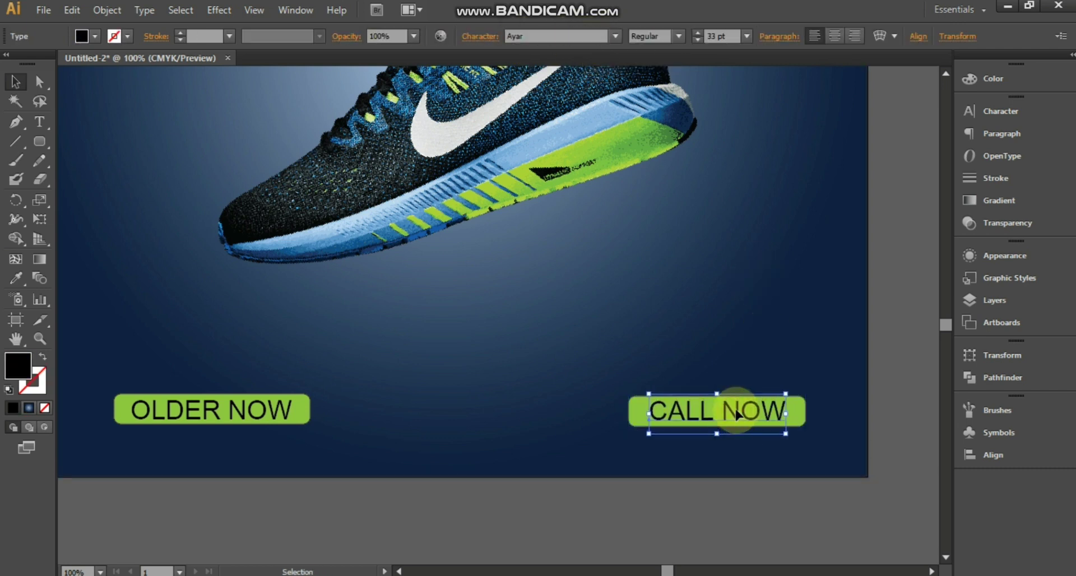
Step: Position the OLDER NOW and CALL NOW buttons along the ad's bottom edge
click(625, 486)
mouse_move(499, 401)
mouse_down()
mouse_move(616, 414)
mouse_move(479, 338)
mouse_up()
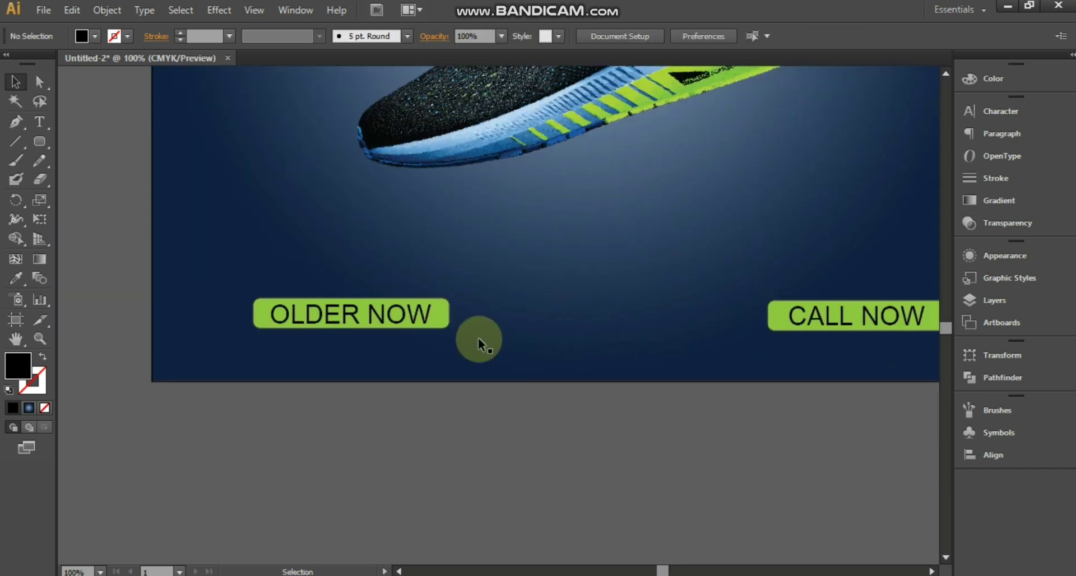
click(816, 327)
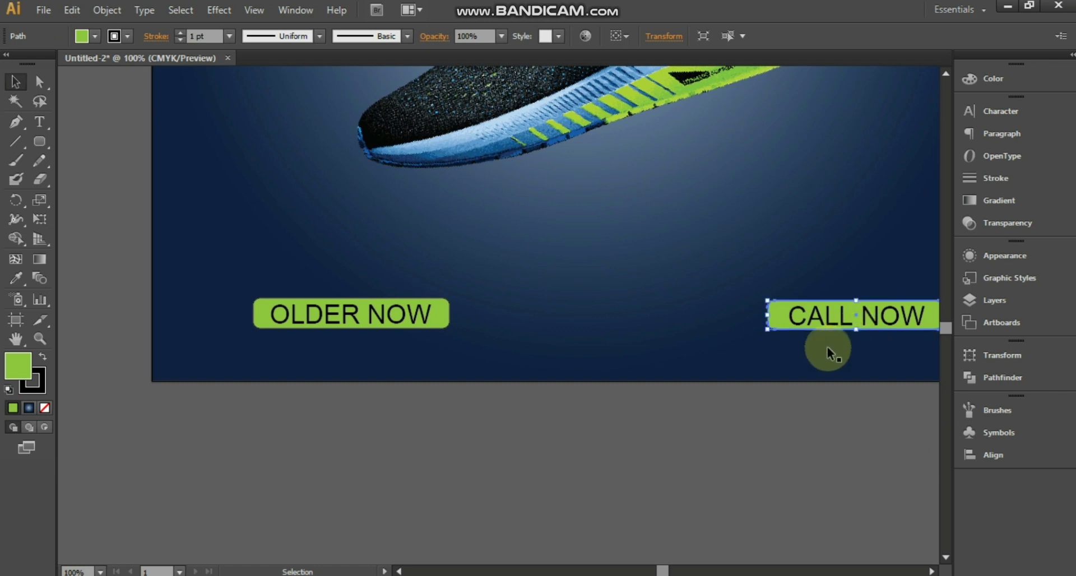
drag(828, 346, 752, 324)
shift+click(744, 316)
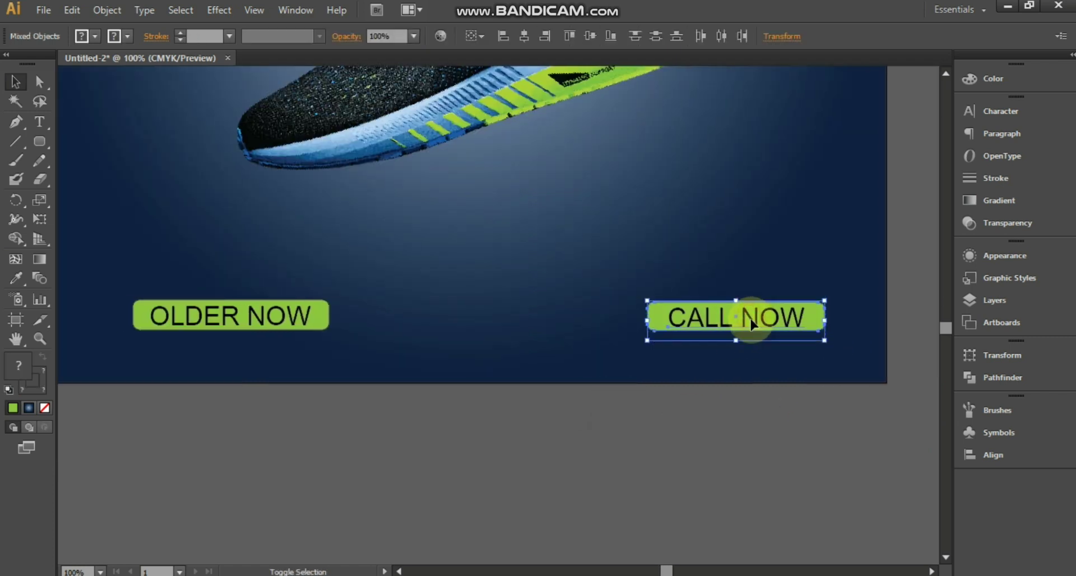
drag(382, 291, 437, 321)
click(457, 305)
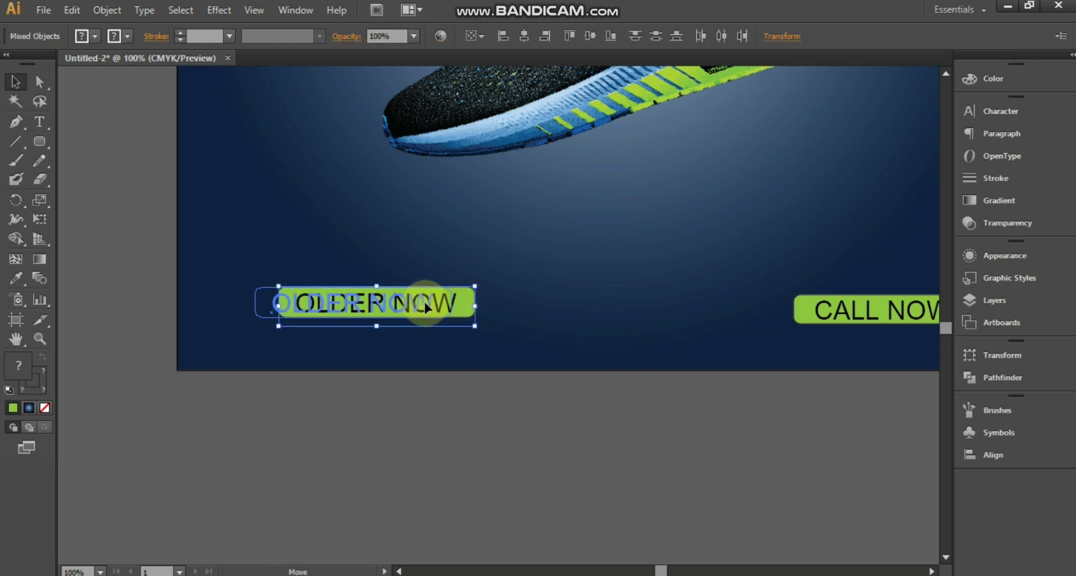
drag(468, 305, 439, 306)
click(423, 395)
key(space)
drag(367, 373, 283, 355)
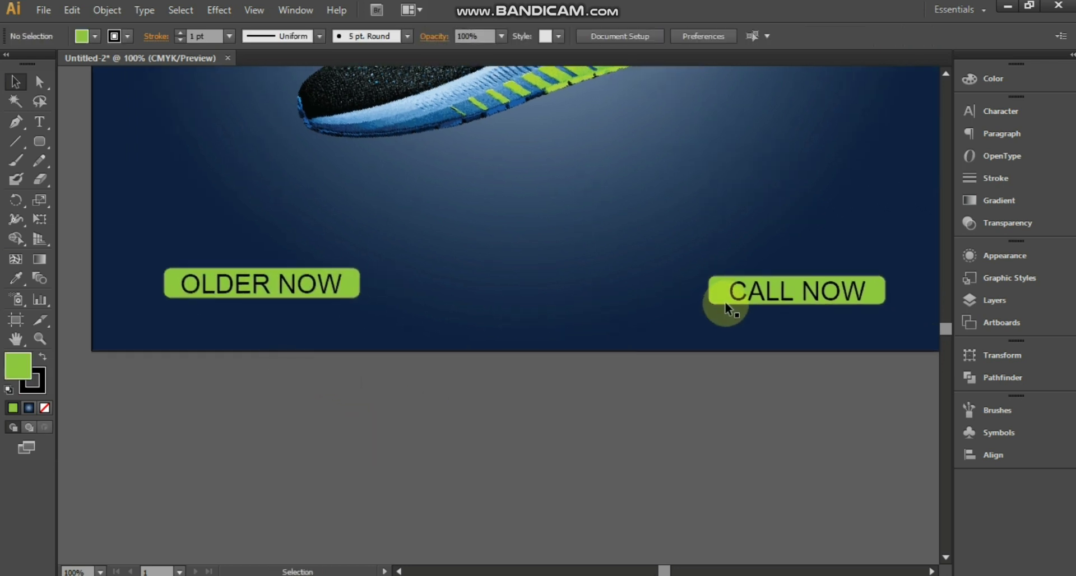
click(711, 303)
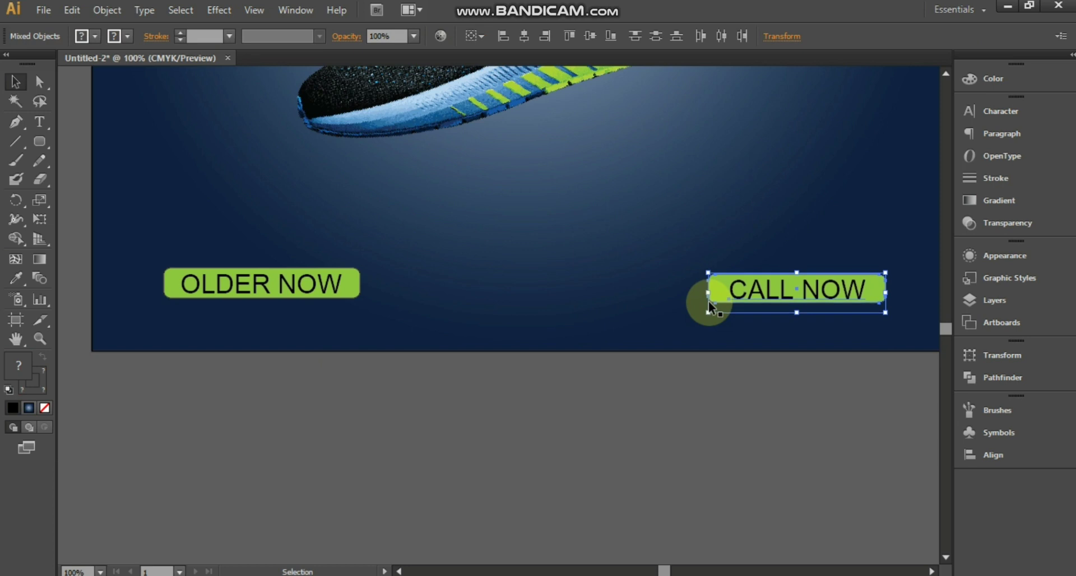
click(624, 381)
click(617, 422)
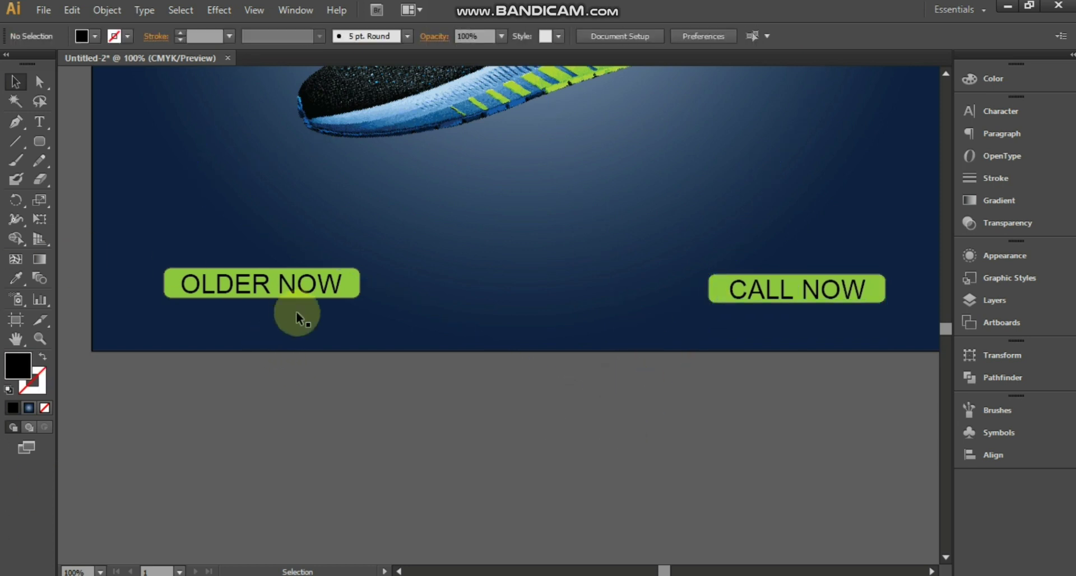
key(ctrl+minus)
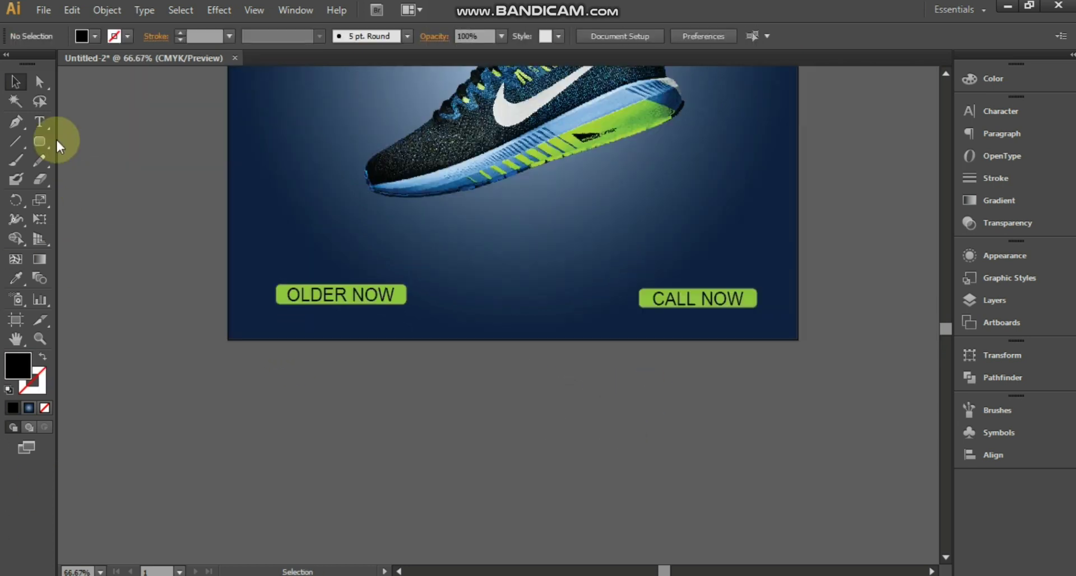
key(ctrl+minus)
drag(432, 245, 399, 385)
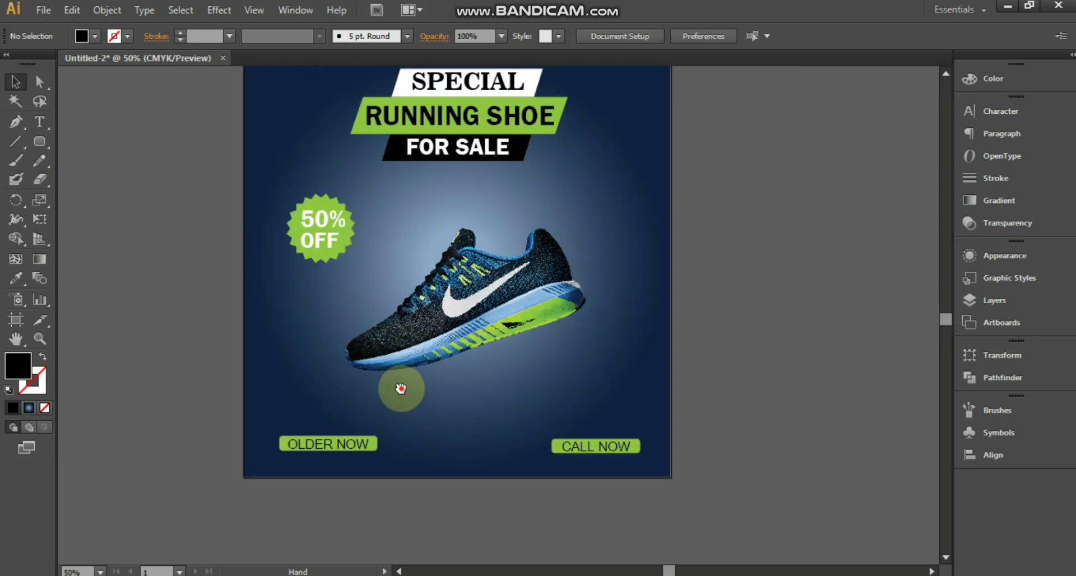
scroll(347, 384, down, 2)
key(ctrl+plus)
key(ctrl+plus)
key(ctrl+minus)
click(39, 122)
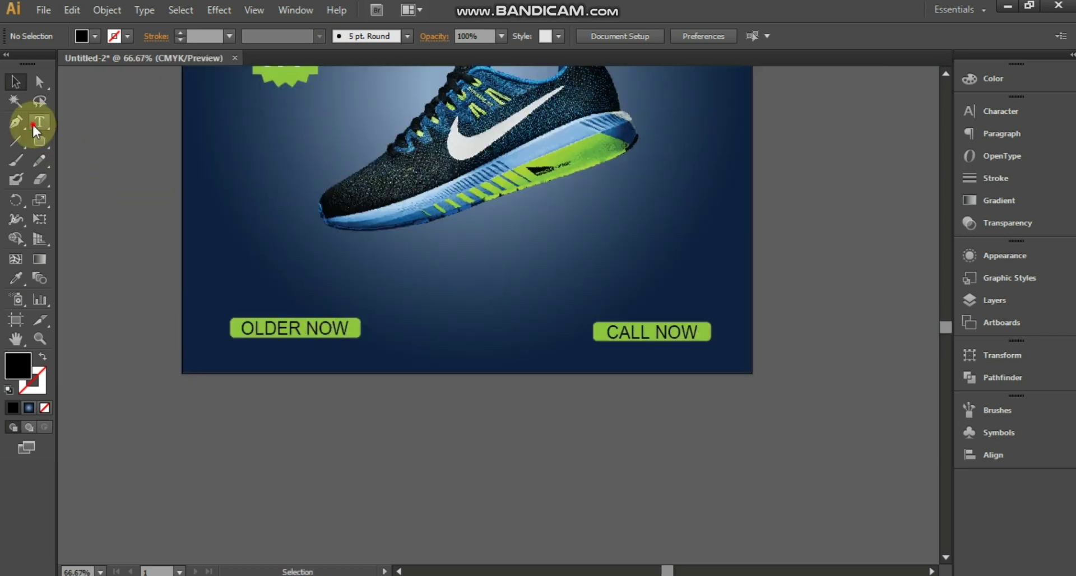
click(243, 349)
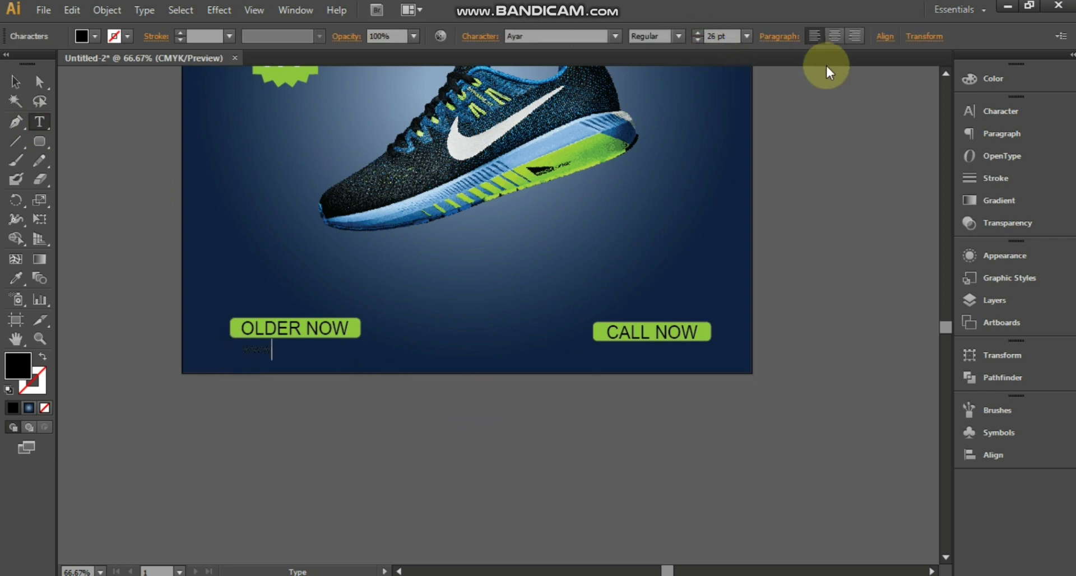
Step: Make the website text white and place a copy beneath CALL NOW
click(95, 36)
click(24, 64)
click(89, 36)
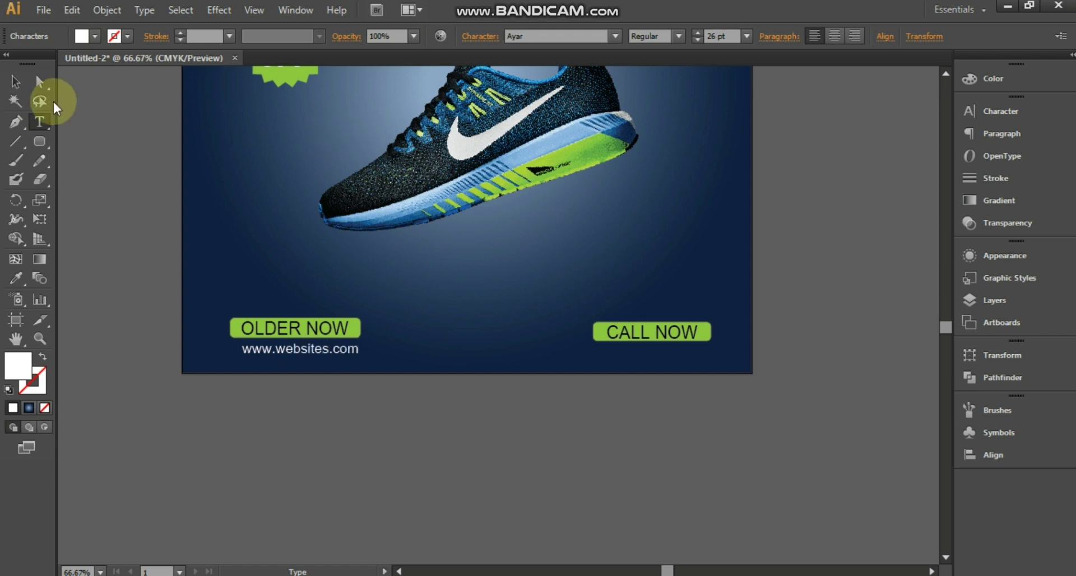
click(15, 81)
mouse_move(326, 354)
mouse_down()
mouse_move(293, 352)
mouse_move(675, 360)
mouse_move(675, 351)
mouse_up()
click(325, 355)
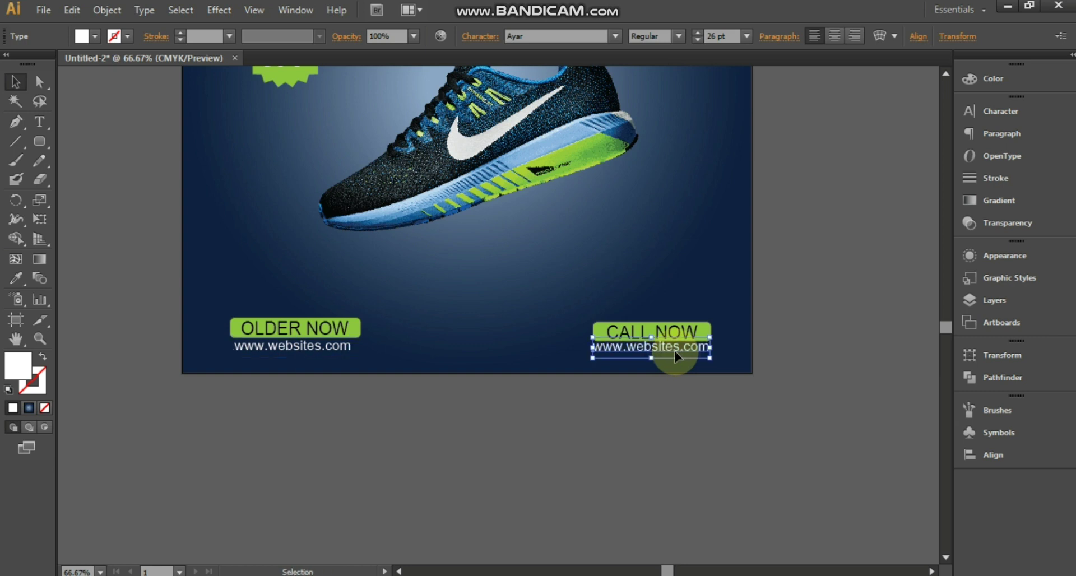
click(39, 128)
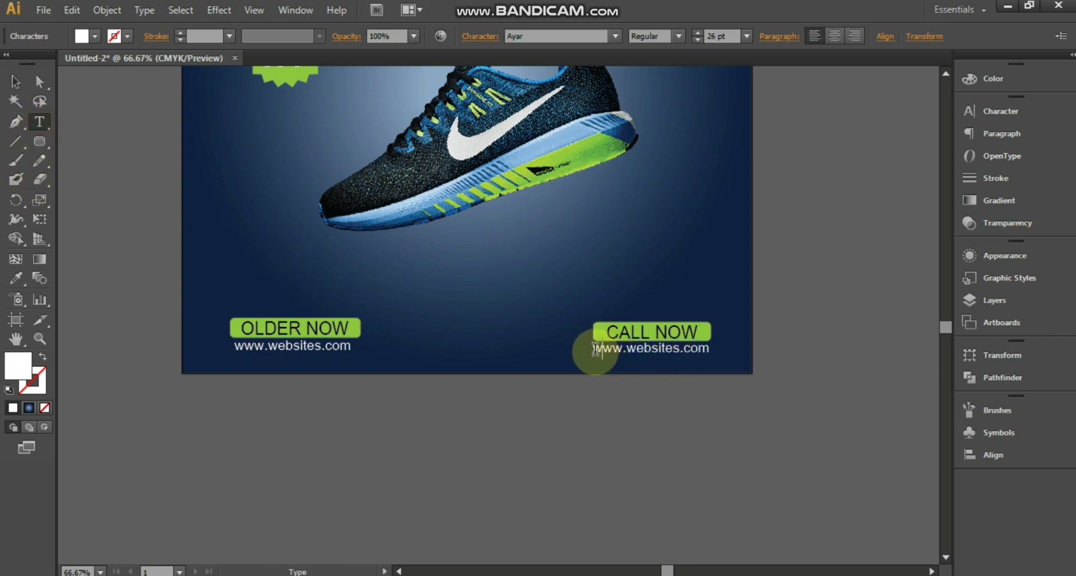
drag(594, 351, 758, 350)
key(BackSpace)
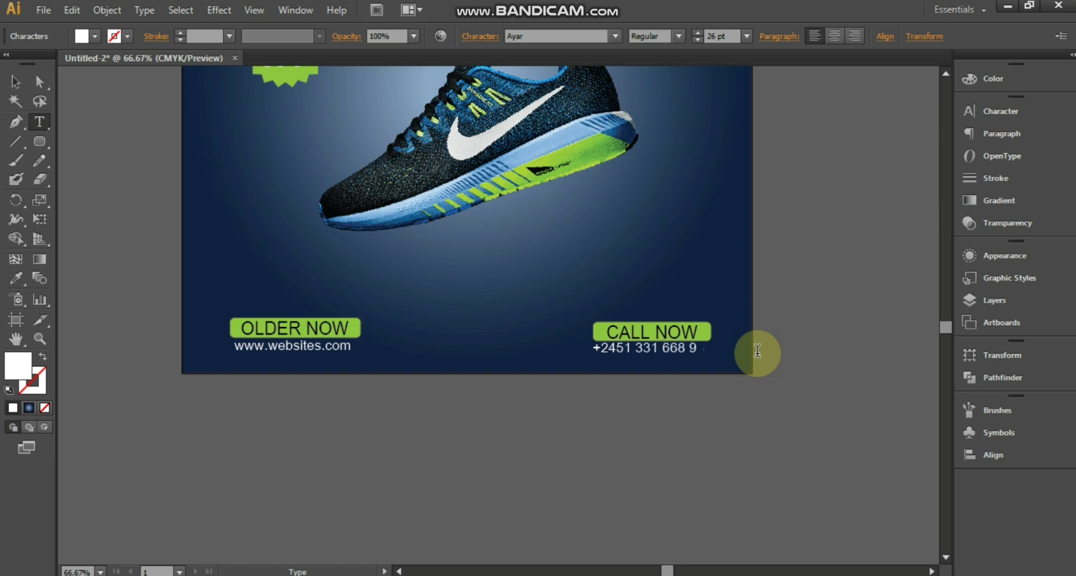
key(Escape)
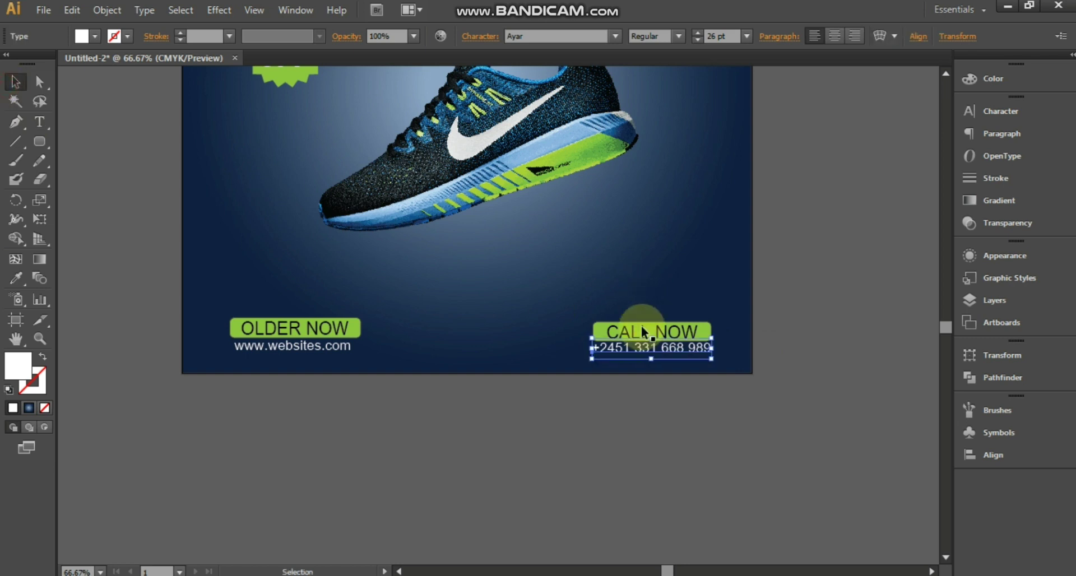
click(604, 389)
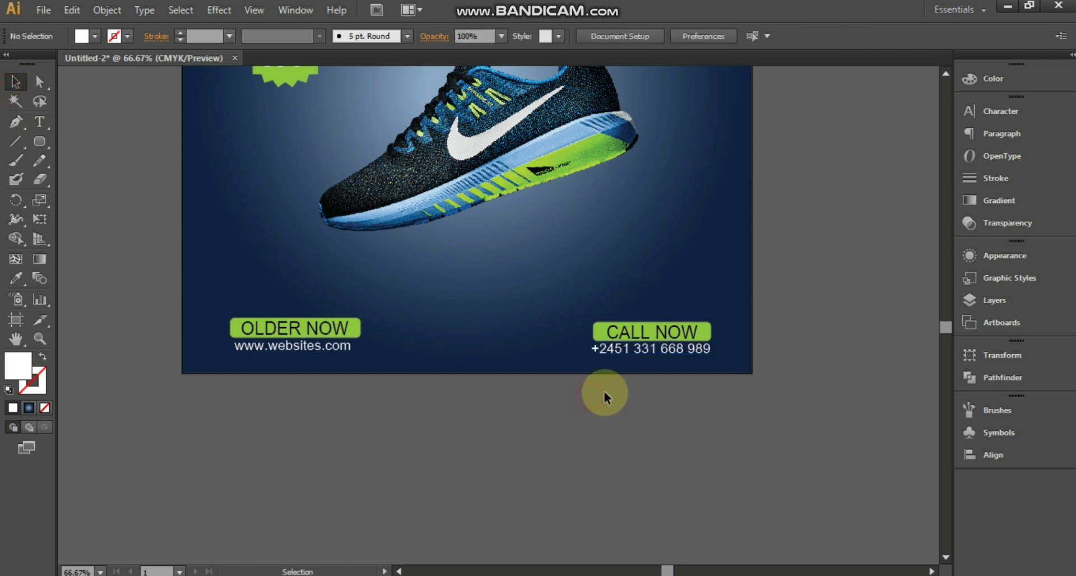
drag(561, 337, 632, 414)
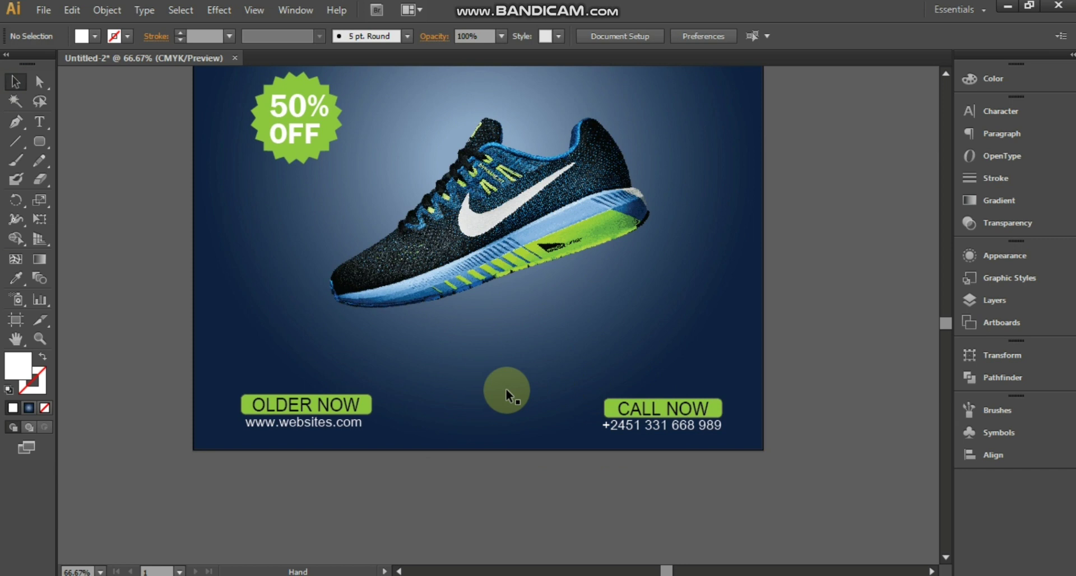
Step: Draw a curved path between the 50% OFF starburst and the shoe
drag(668, 388, 663, 398)
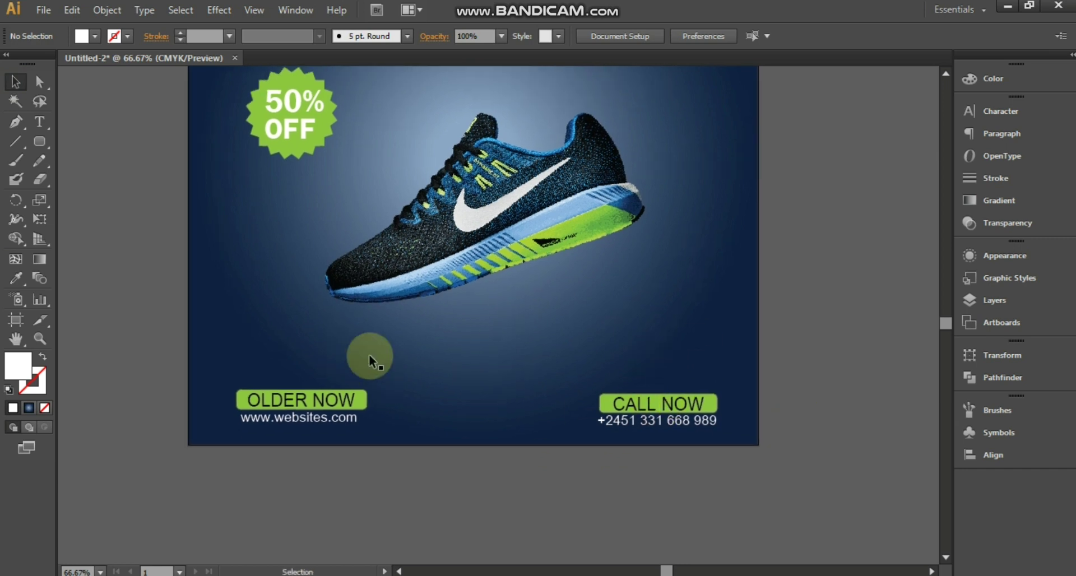
scroll(503, 362, up, 3)
click(15, 121)
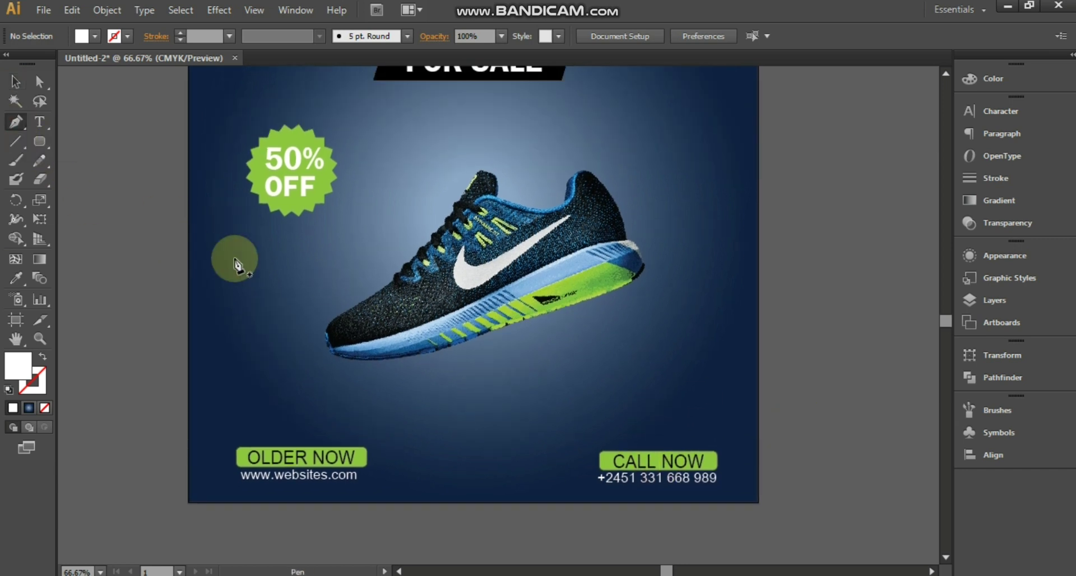
click(306, 235)
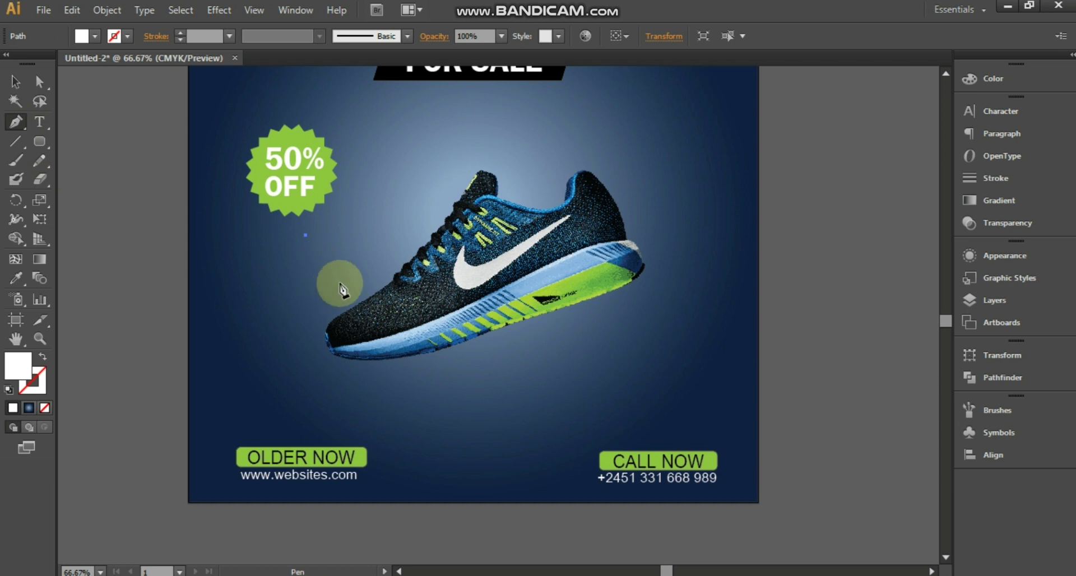
click(355, 280)
drag(358, 280, 413, 289)
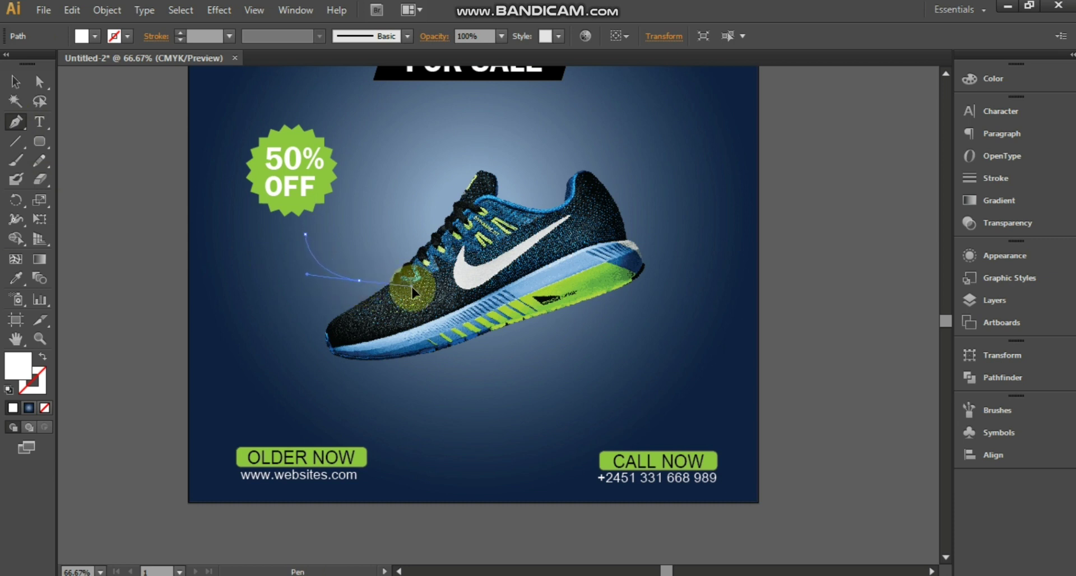
Step: Give the curve no fill and a white 5 pt stroke
click(15, 81)
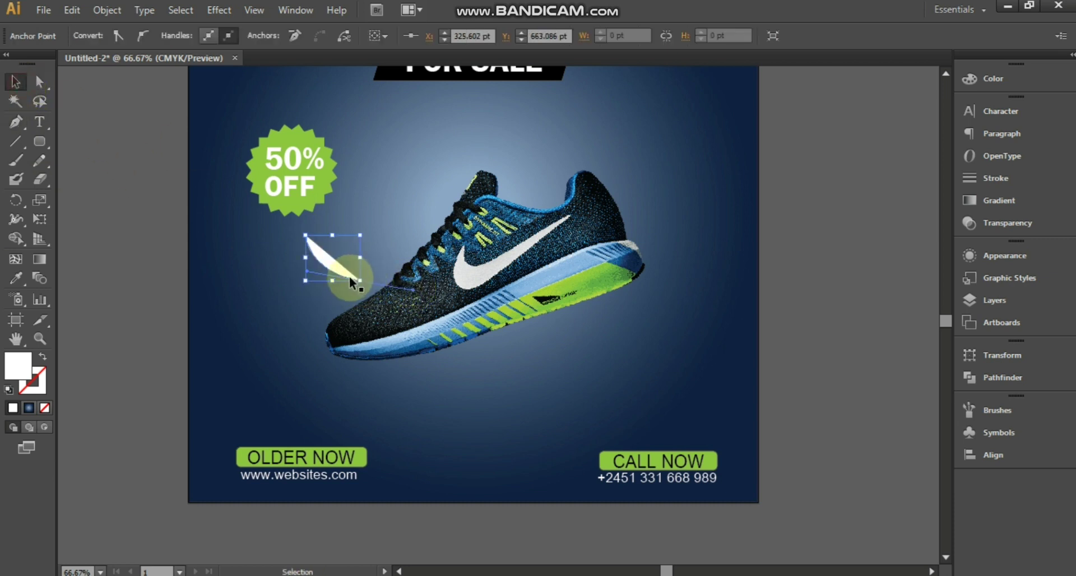
click(349, 277)
click(82, 36)
click(10, 63)
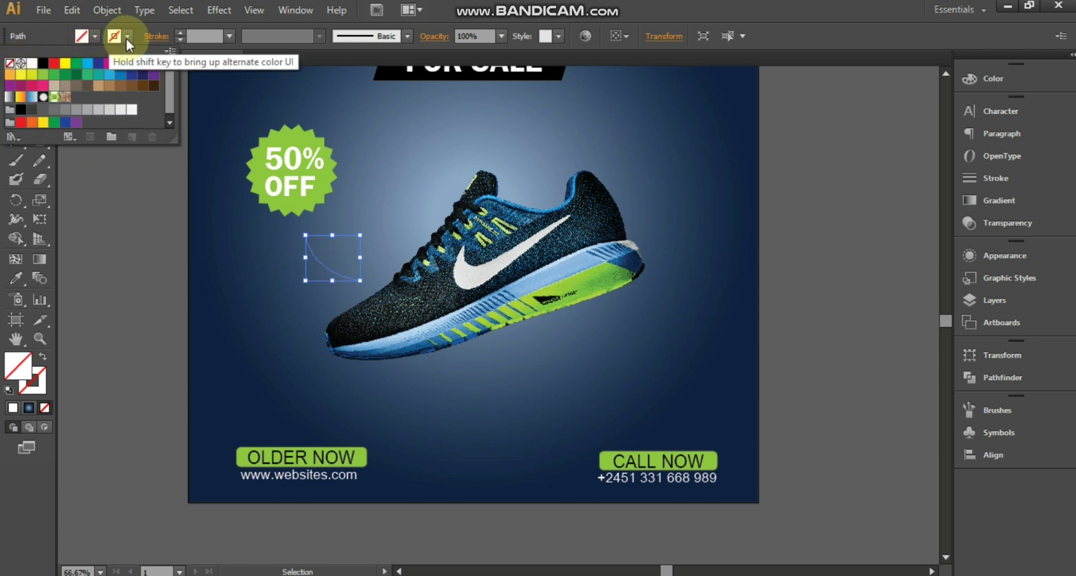
click(127, 36)
click(180, 33)
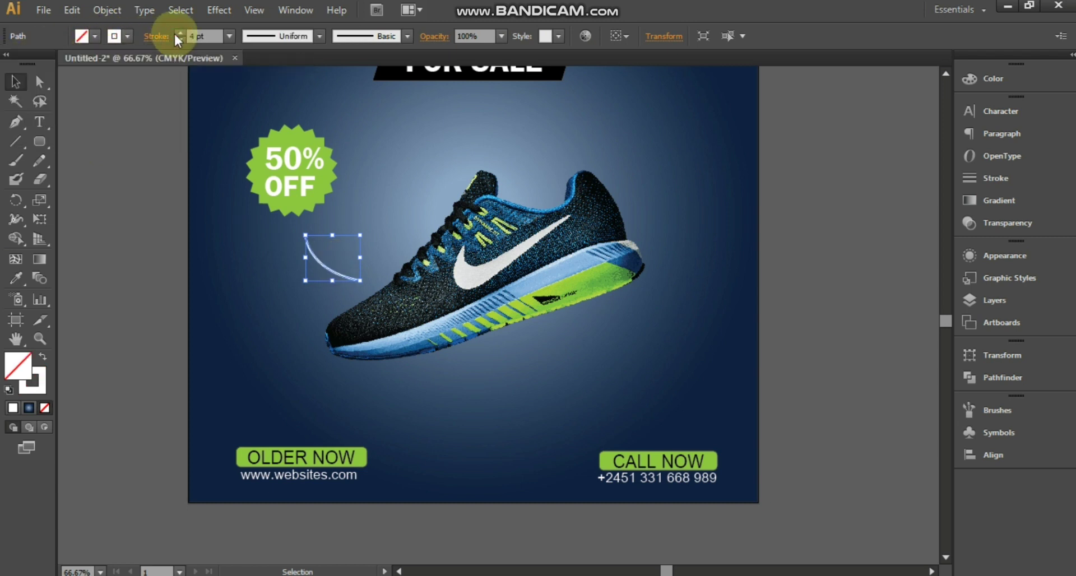
click(180, 32)
click(180, 32)
Step: Draw the arrowhead chevron at the curve's top end
click(22, 133)
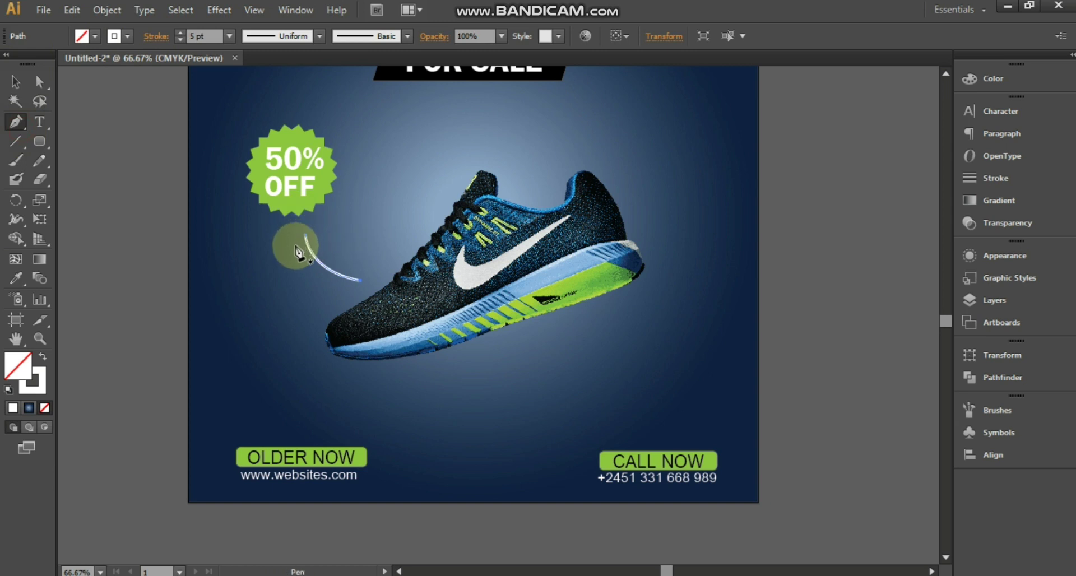
click(294, 245)
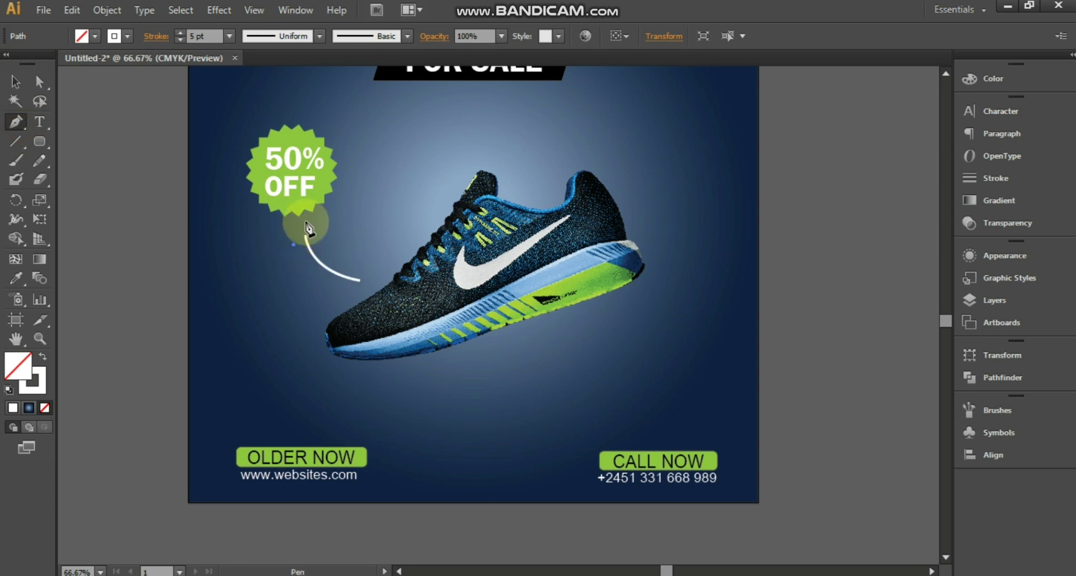
click(306, 223)
click(326, 241)
Step: Apply a tapered variable width profile to the arrow's strokes
click(17, 83)
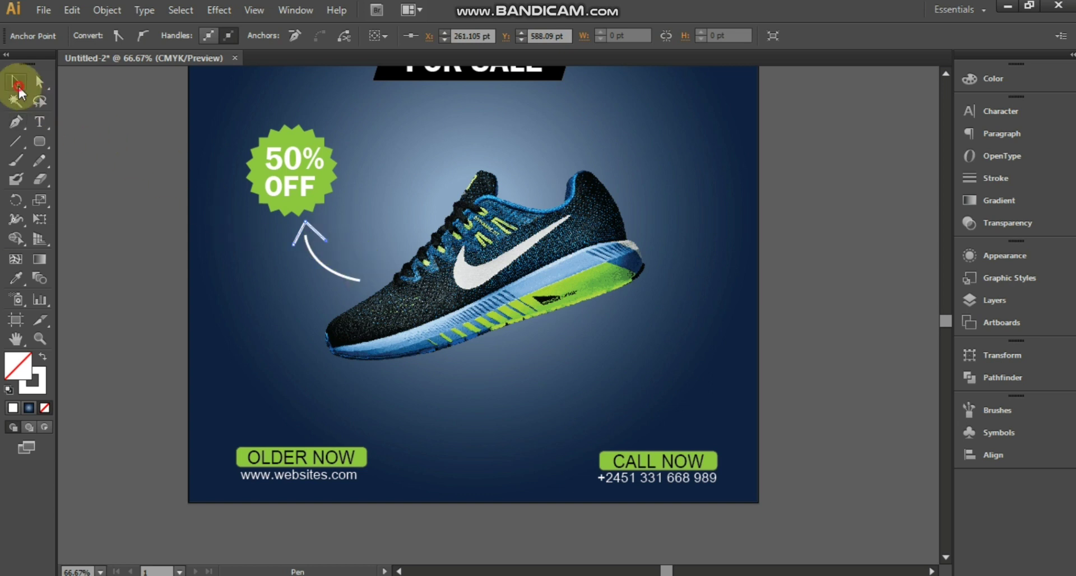
click(320, 267)
click(337, 271)
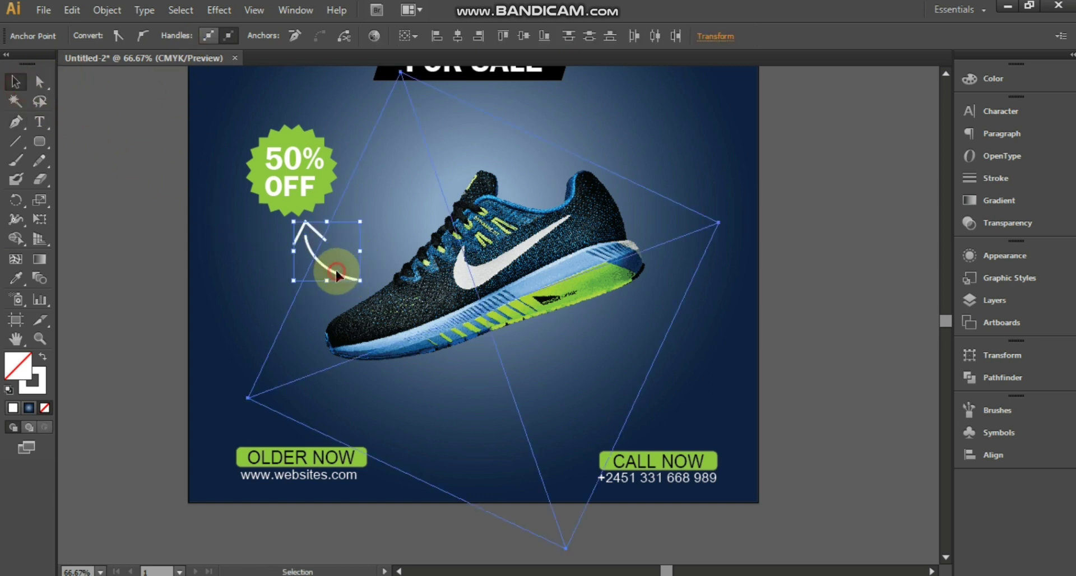
click(308, 254)
click(281, 37)
click(303, 100)
click(325, 265)
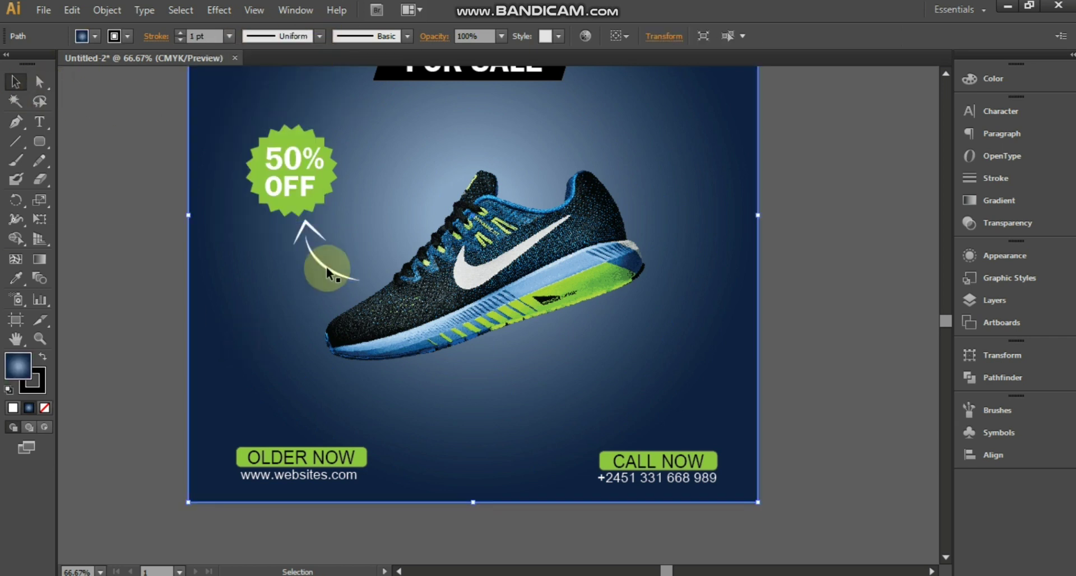
click(178, 294)
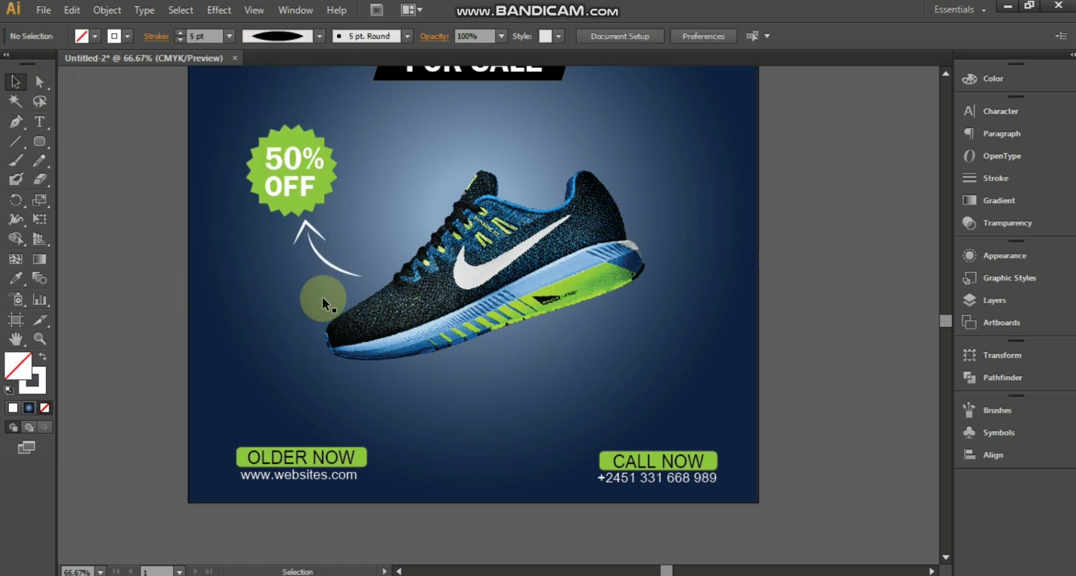
Step: Move the curved stroke and arrowhead together to form the arrow below the 50% OFF badge
key(ctrl+plus)
key(ctrl+plus)
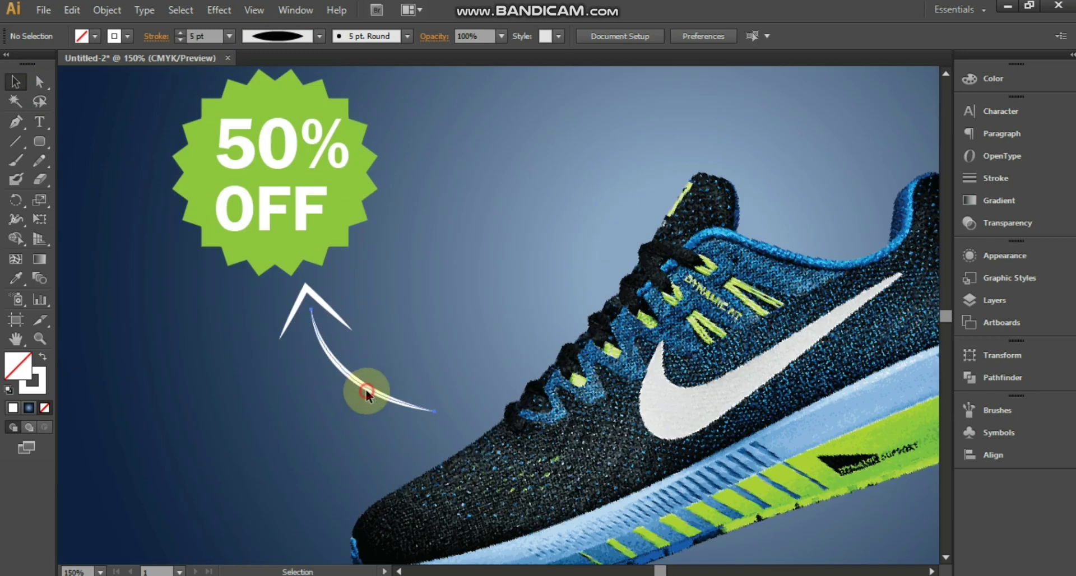
drag(367, 394, 339, 445)
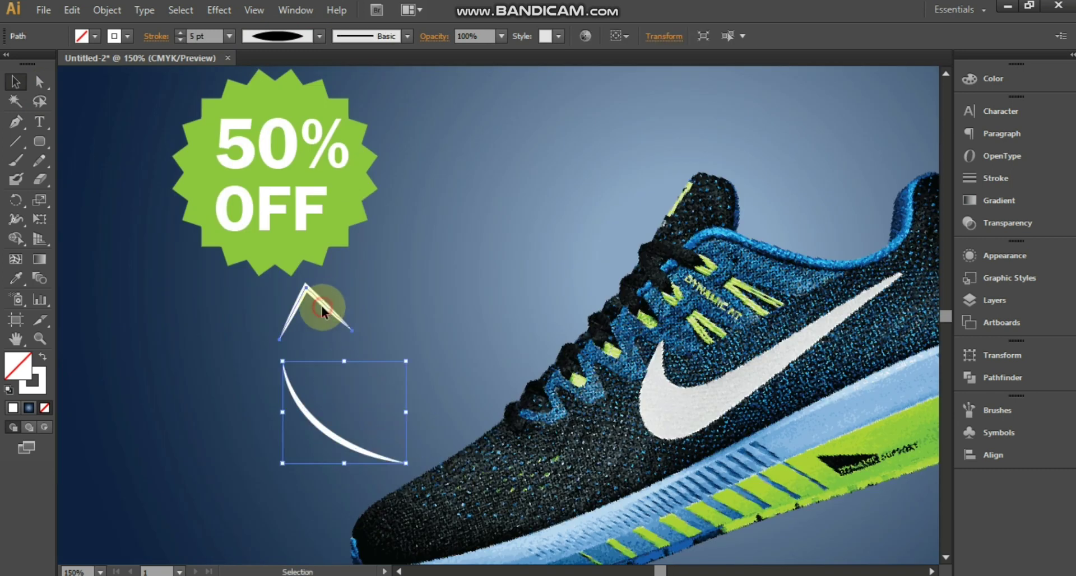
drag(322, 311, 295, 349)
click(443, 408)
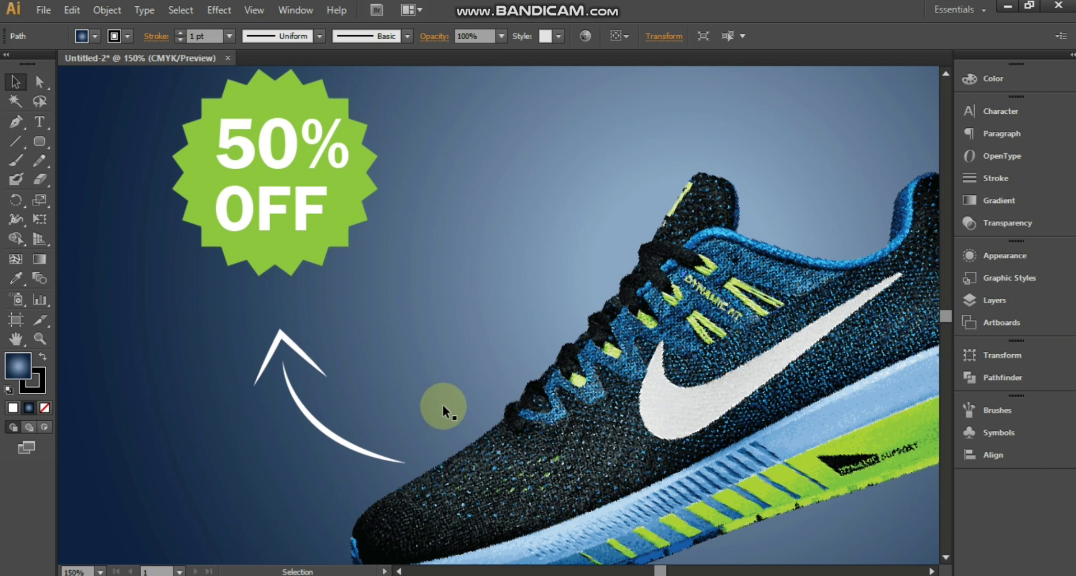
click(306, 406)
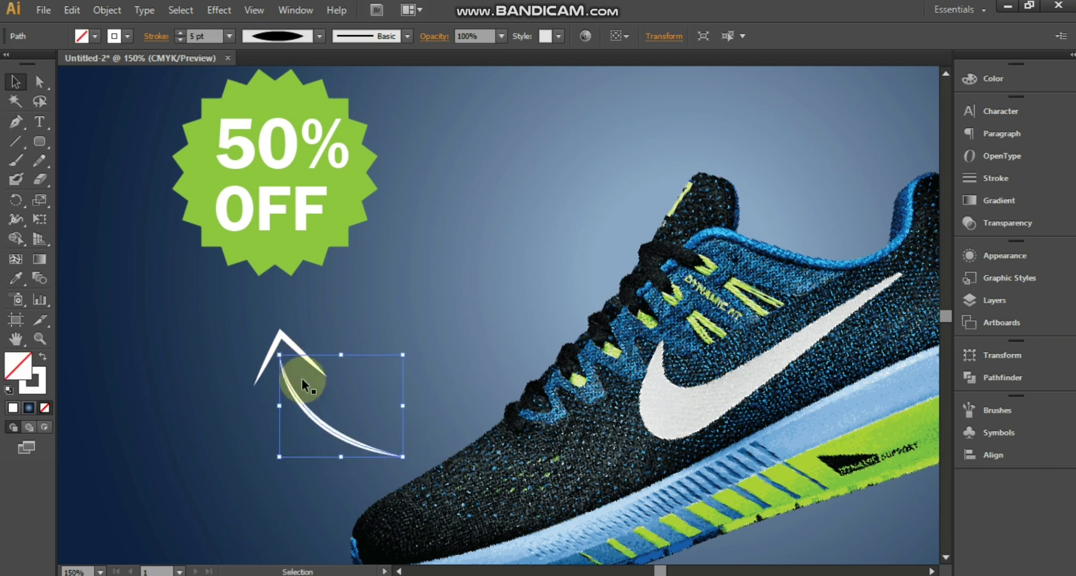
click(286, 330)
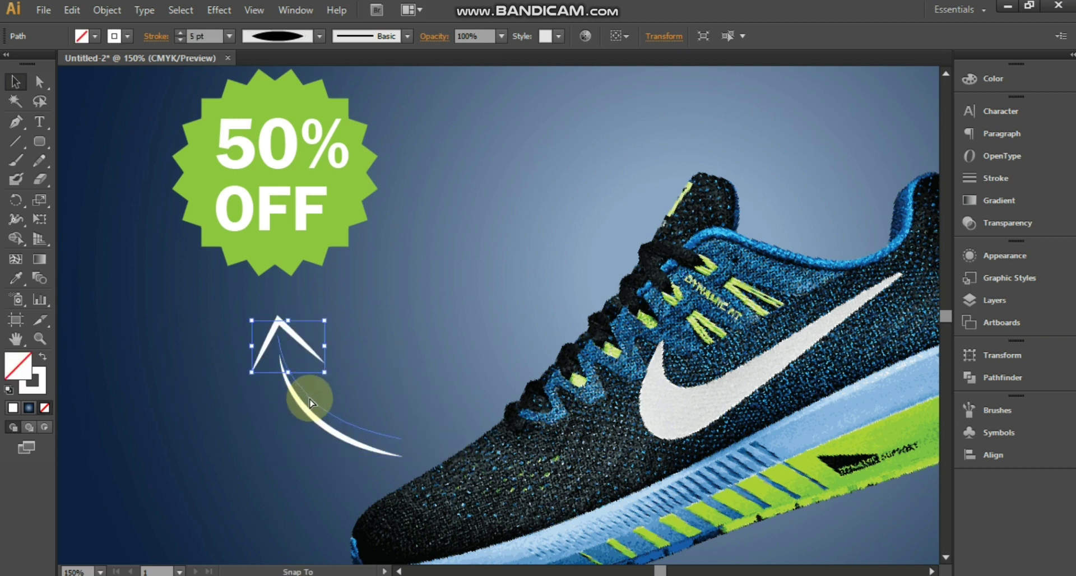
mouse_move(311, 403)
mouse_down()
mouse_move(418, 443)
mouse_move(400, 449)
mouse_up()
drag(341, 427, 338, 433)
Step: Fit the whole artboard in view and select the finished curved arrow
click(251, 439)
key(ctrl+0)
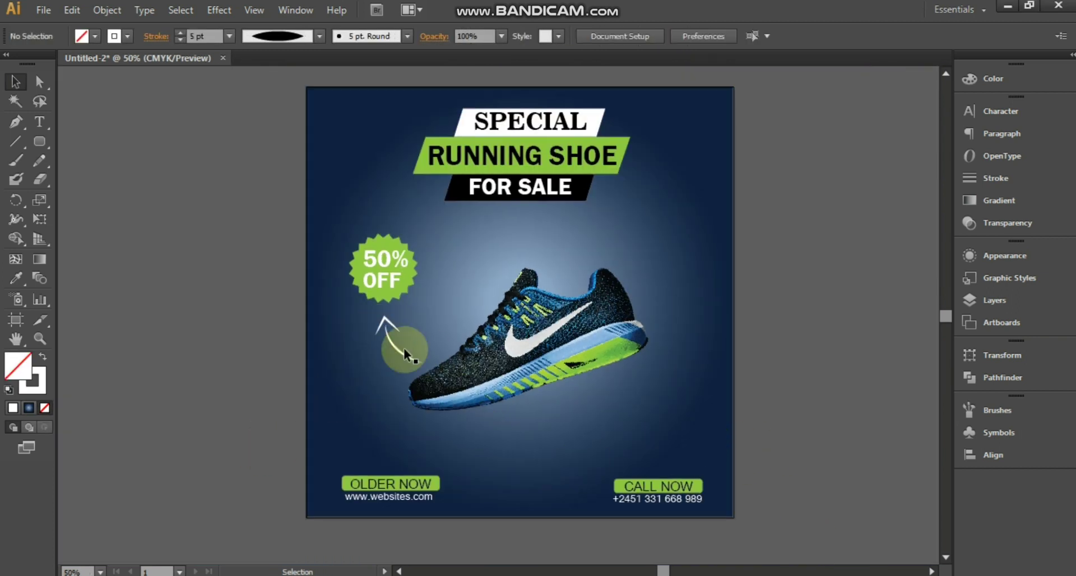
click(396, 345)
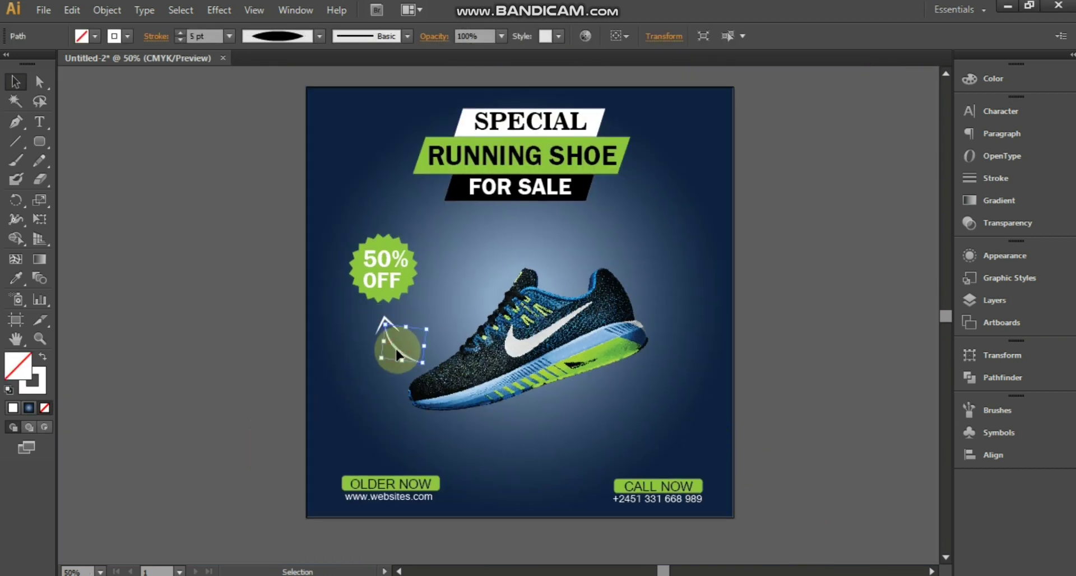
click(375, 330)
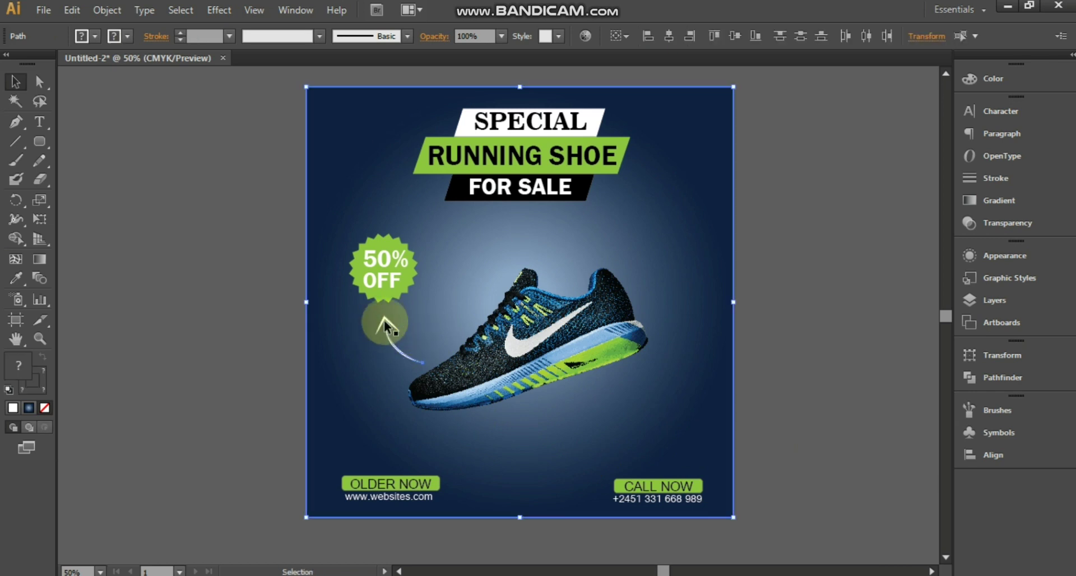
Step: Duplicate the curved white arrow and place the copy above CALL NOW, pointing down
click(395, 349)
mouse_move(399, 353)
mouse_down()
mouse_move(624, 456)
mouse_move(577, 401)
mouse_move(613, 416)
mouse_move(641, 457)
mouse_move(663, 452)
mouse_up()
click(763, 435)
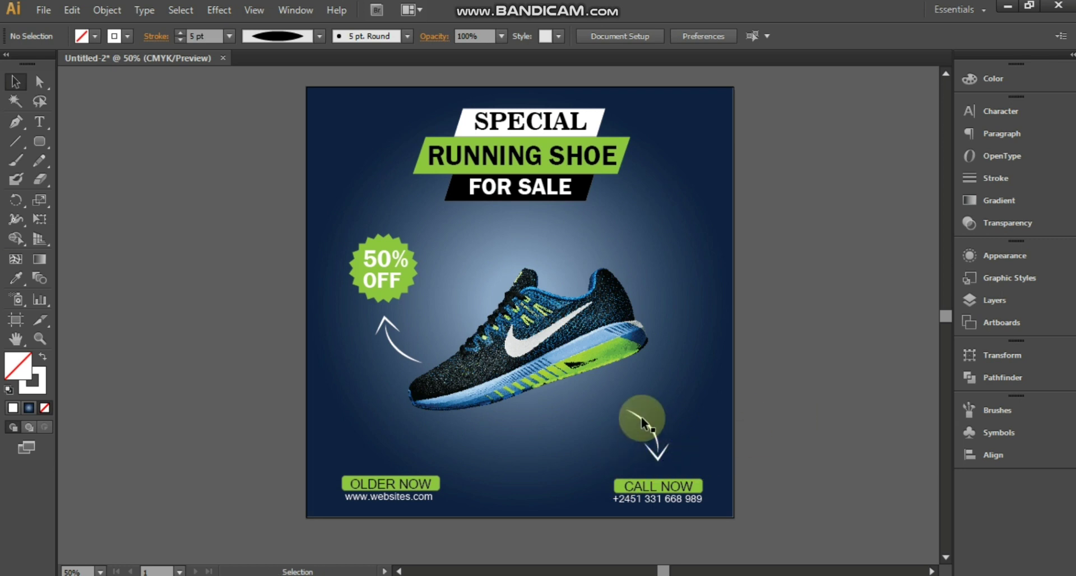
scroll(458, 405, up, 2)
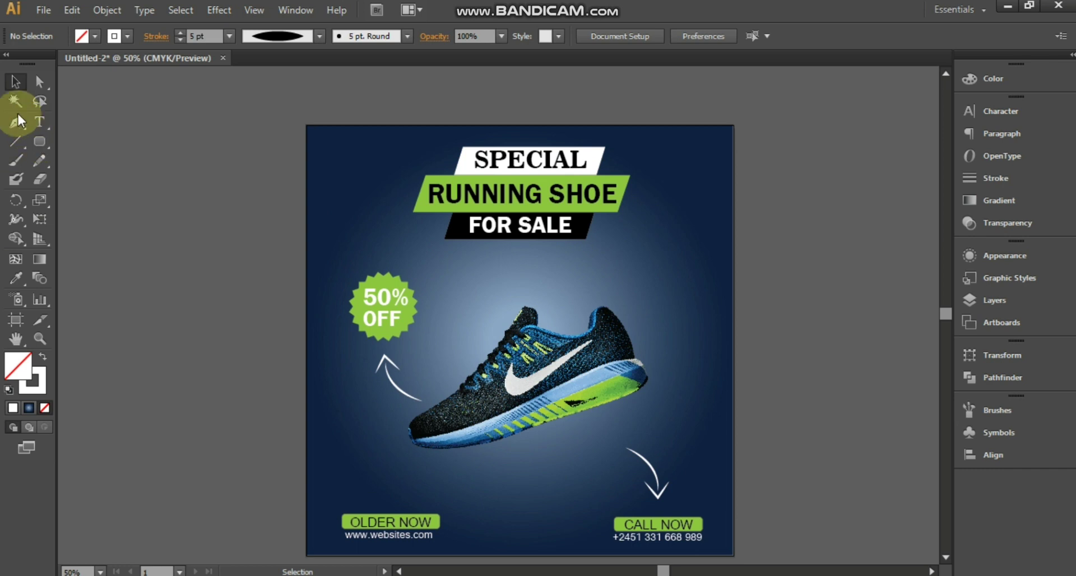
scroll(647, 475, down, 2)
Step: Place the Facebook icon, shrink it to about half size, and move it top right
click(43, 10)
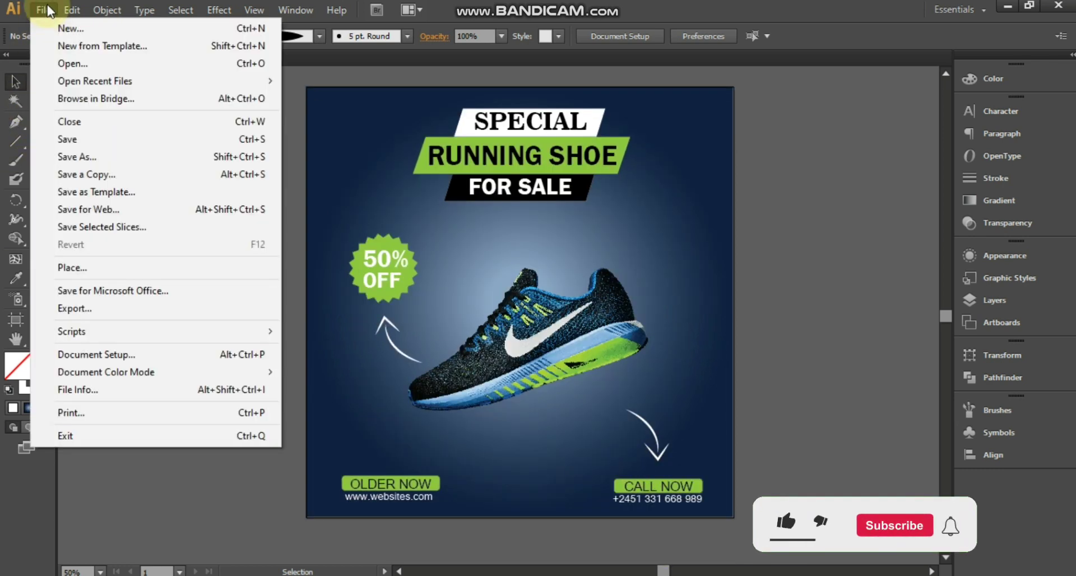
click(123, 268)
click(187, 96)
click(745, 308)
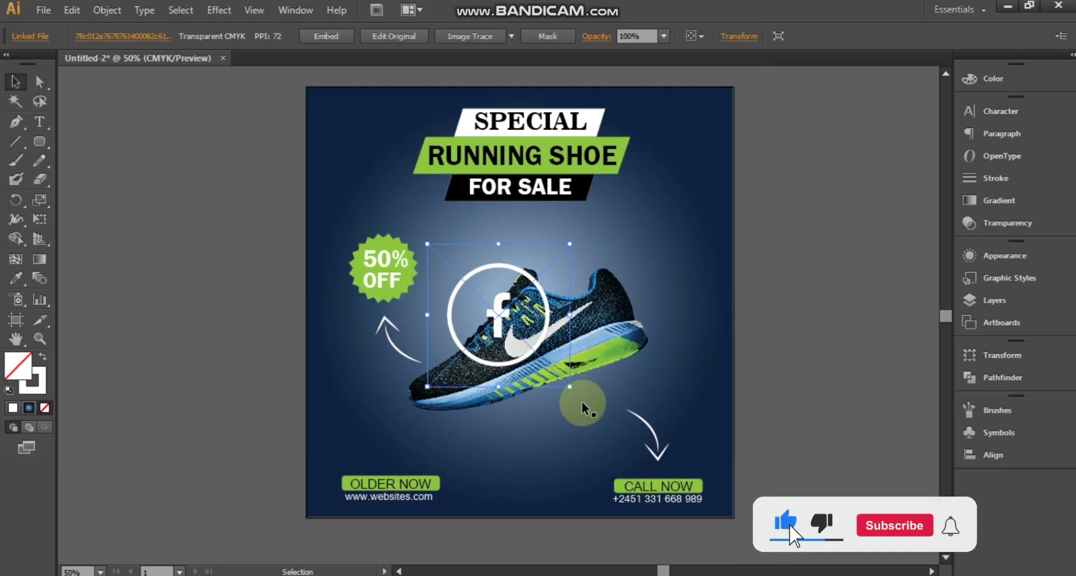
mouse_move(565, 388)
mouse_down()
mouse_move(497, 322)
mouse_move(639, 212)
mouse_up()
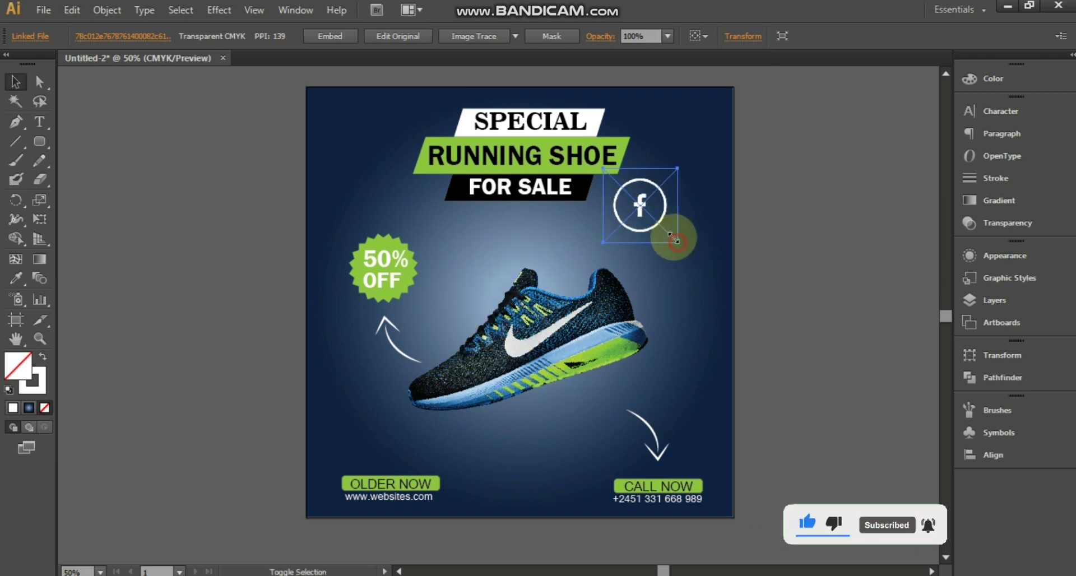
drag(660, 123, 667, 130)
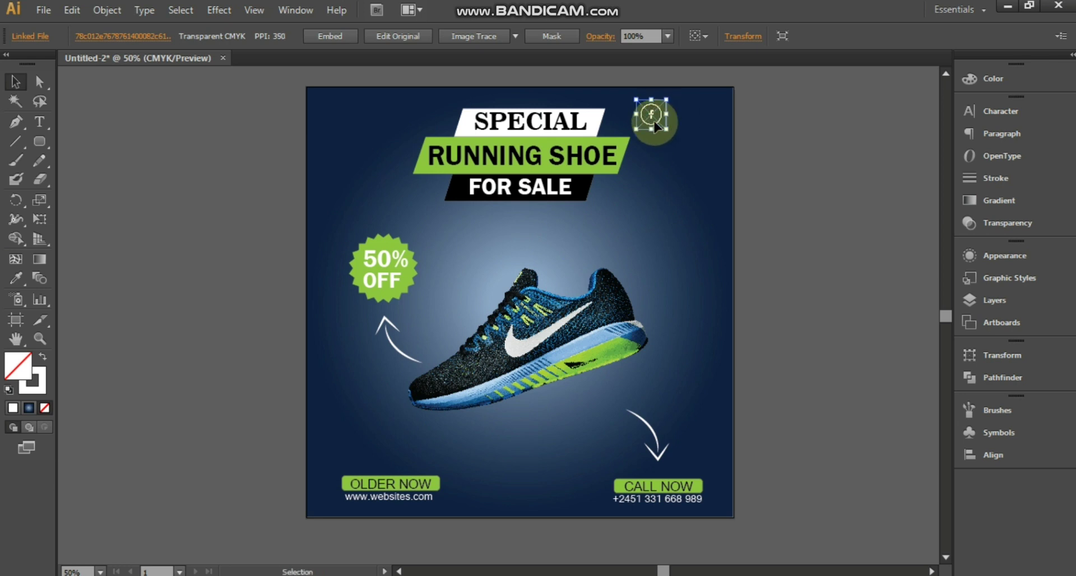
Step: Place the Instagram icon, shrink it, and set it beside the Facebook icon
click(41, 13)
click(144, 268)
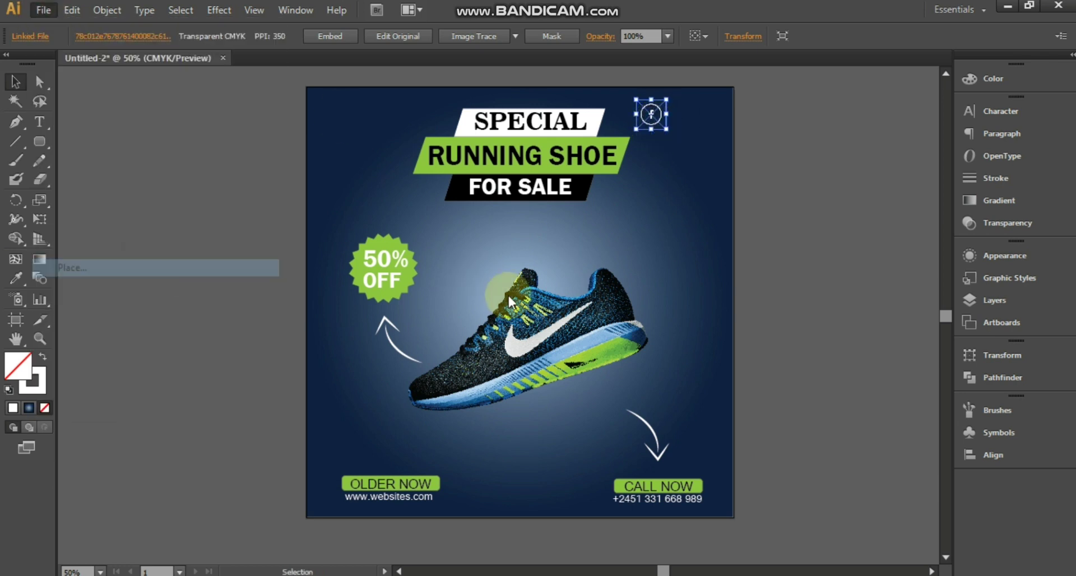
double_click(283, 104)
drag(530, 334, 654, 228)
drag(714, 305, 681, 263)
mouse_move(647, 223)
mouse_down()
mouse_move(637, 223)
mouse_move(681, 115)
mouse_up()
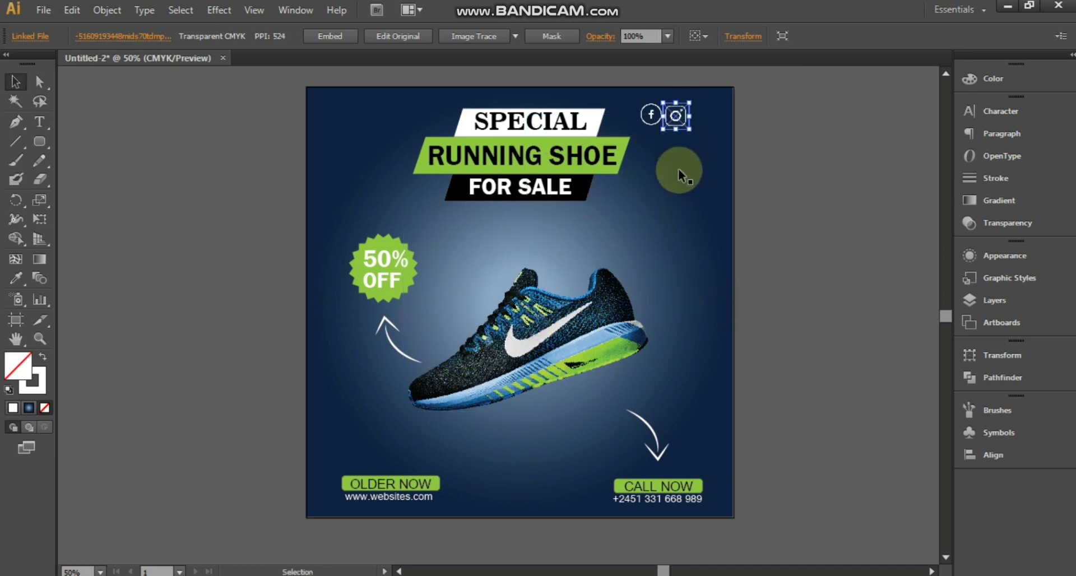
click(679, 169)
click(679, 126)
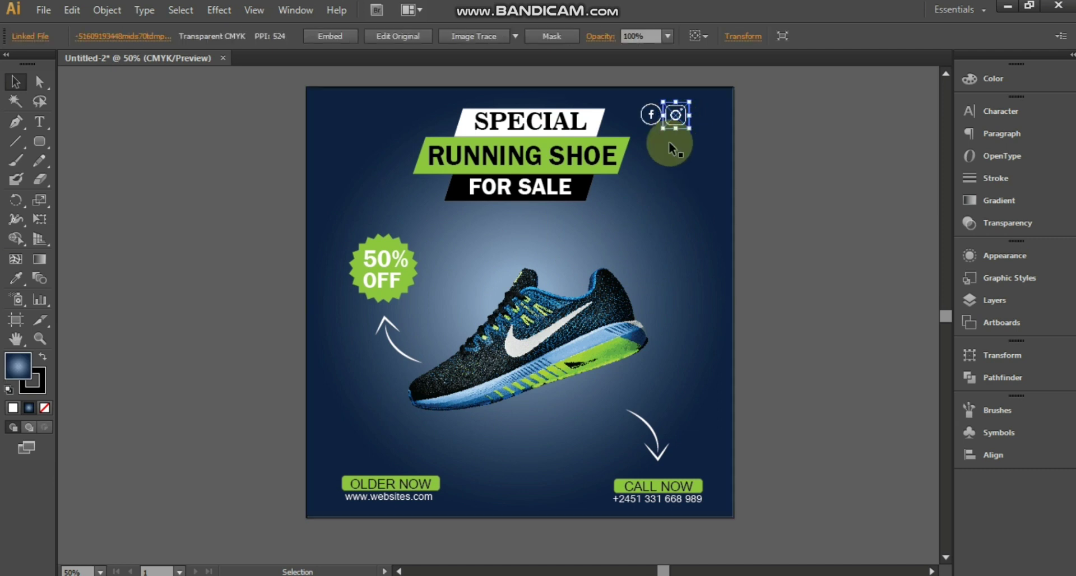
Step: Choose the Twitter icon file to place
click(43, 10)
click(62, 266)
click(385, 98)
Step: Place the Twitter icon and scale it down beside the Instagram icon
double_click(385, 98)
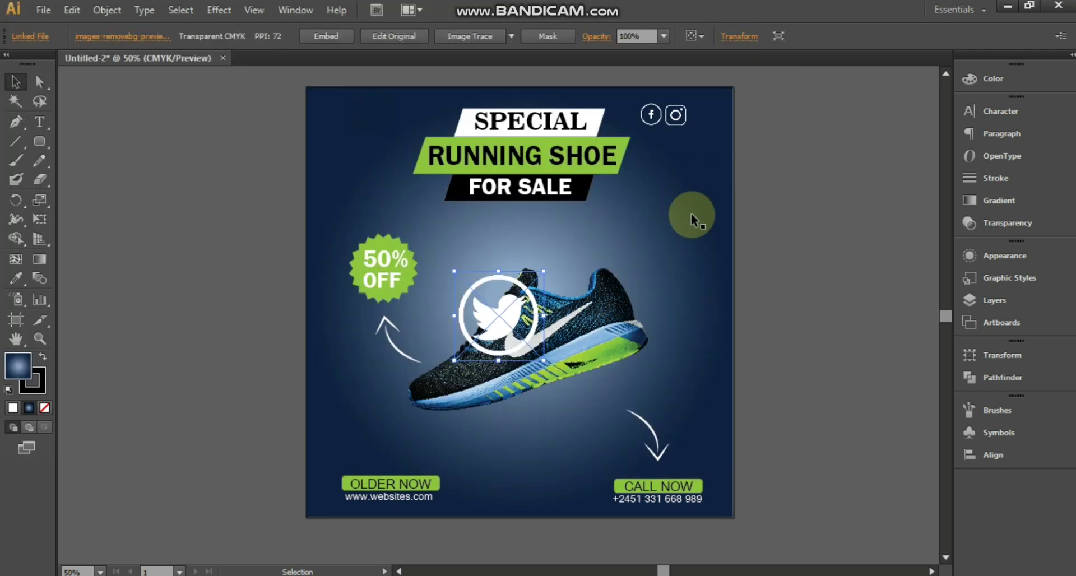
click(624, 213)
mouse_move(521, 305)
mouse_down()
mouse_move(608, 231)
mouse_move(668, 200)
mouse_up()
click(580, 259)
mouse_move(716, 228)
mouse_down()
mouse_move(678, 194)
mouse_move(705, 128)
mouse_up()
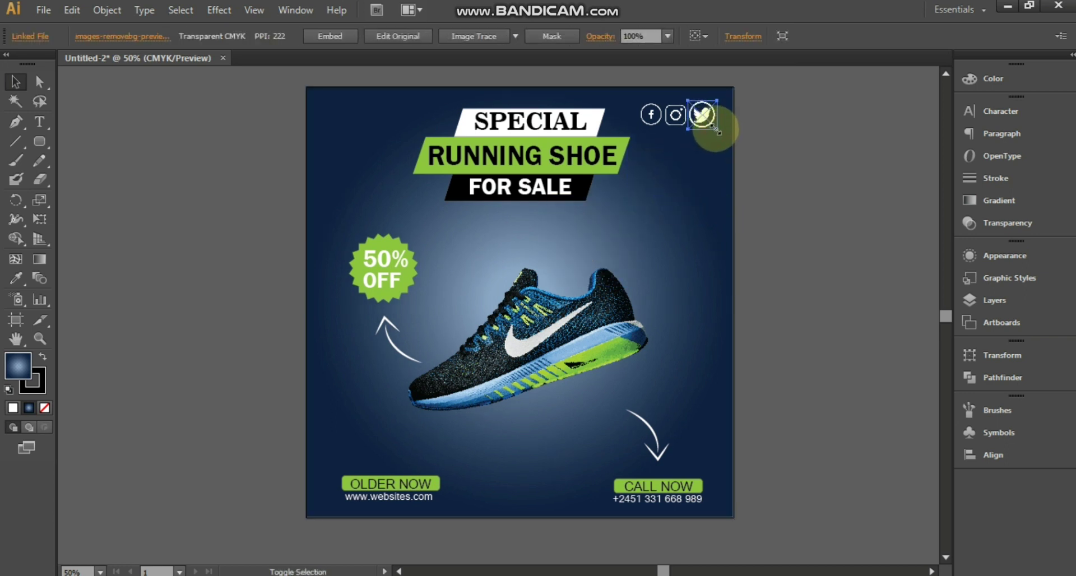
Step: Zoom in and align the Facebook, Instagram and Twitter icons into an even row
key(ctrl+equal)
key(ctrl+equal)
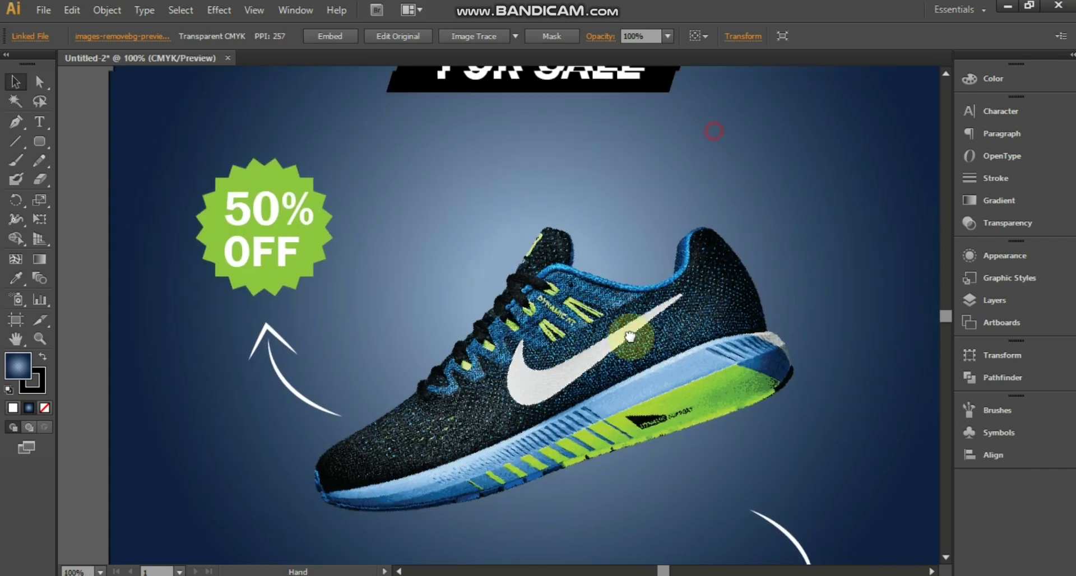
scroll(620, 409, up, 3)
key(ctrl+equal)
scroll(561, 392, right, 5)
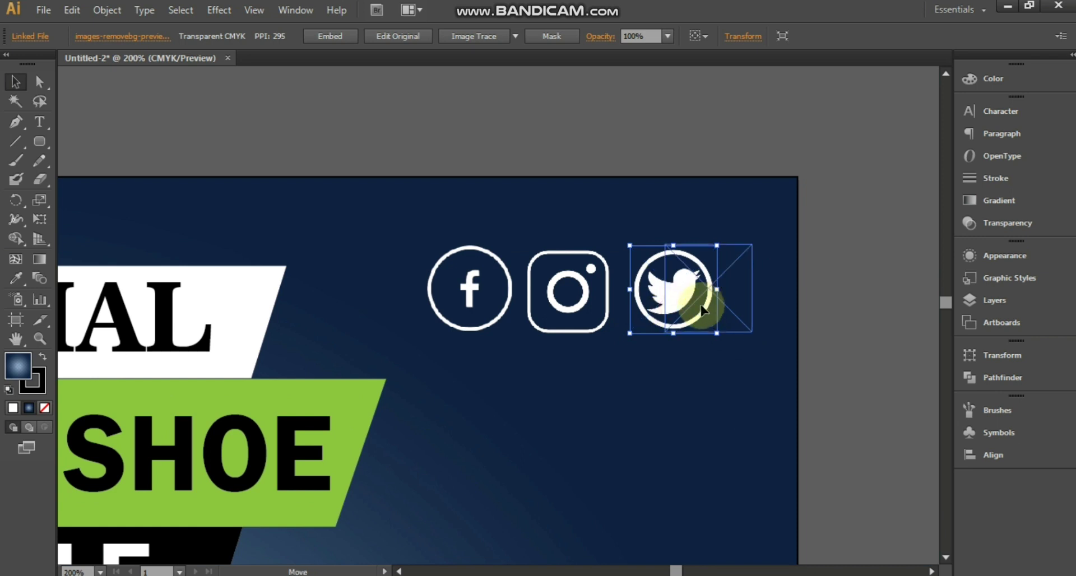
drag(718, 334, 712, 334)
drag(587, 301, 592, 302)
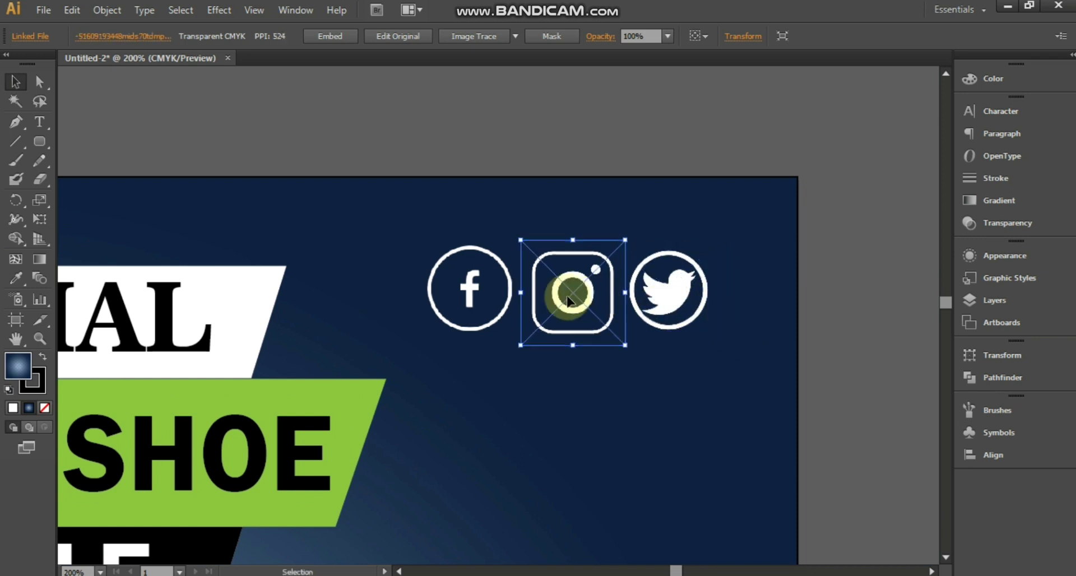
drag(506, 314, 511, 314)
click(645, 404)
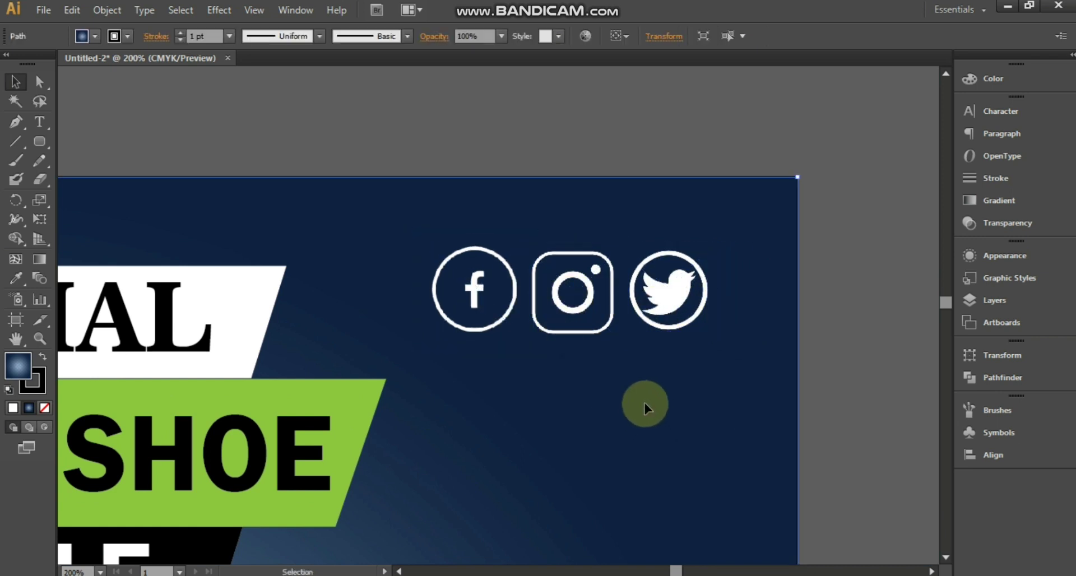
key(ctrl+minus)
key(ctrl+minus)
key(ctrl+minus)
key(ctrl+minus)
key(ctrl+minus)
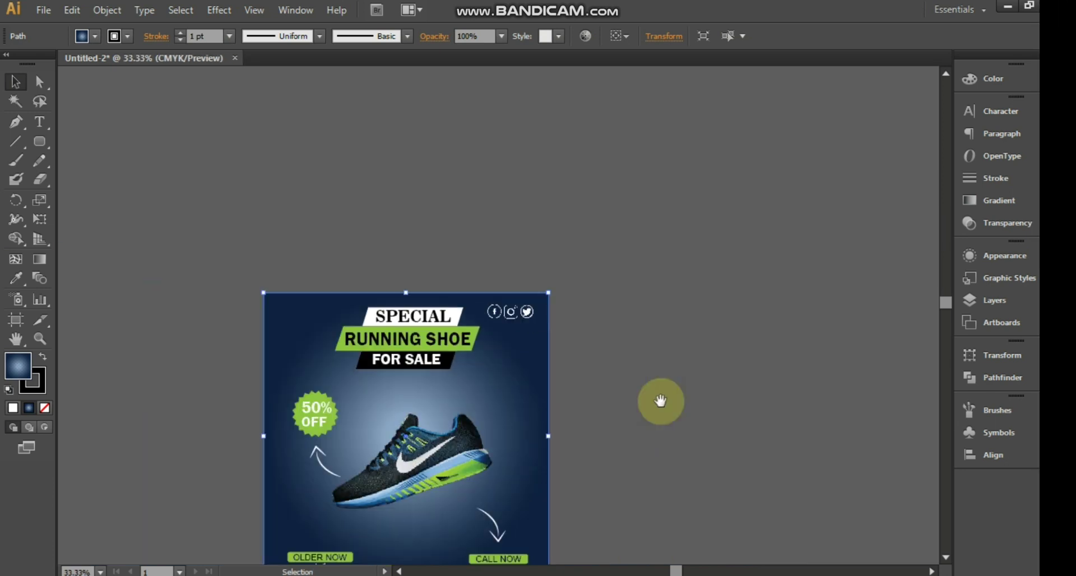
drag(660, 401, 517, 327)
key(ctrl+plus)
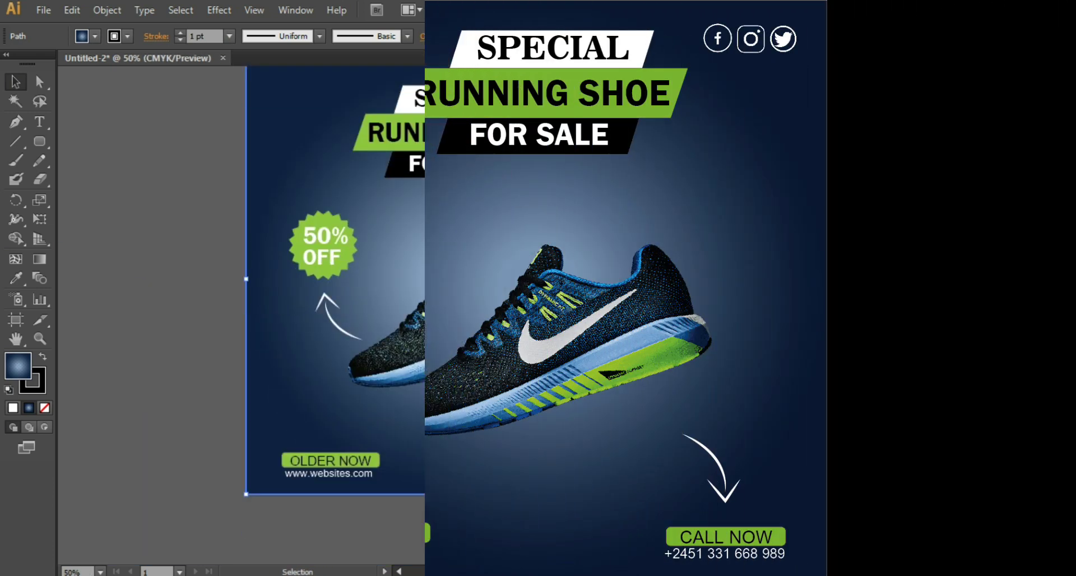